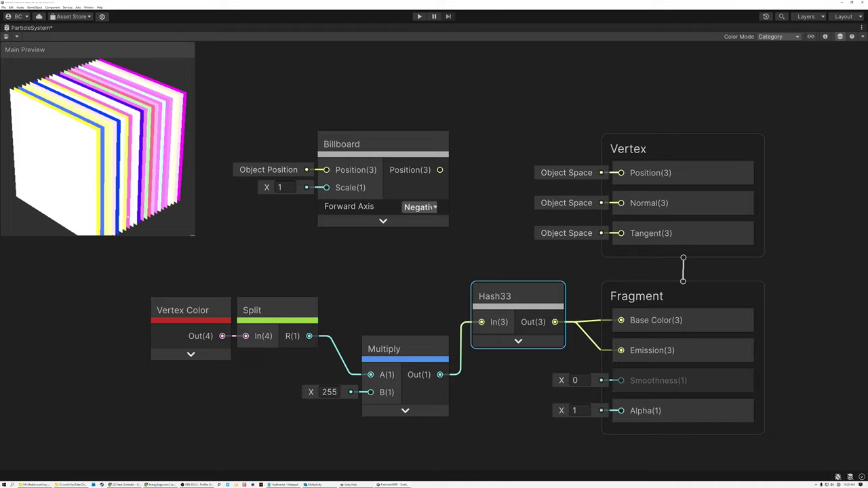
# Show the Blackboard beneath the main preview and add a Vector 3 property named EmitterDimensions
pyautogui.moveTo(124, 219); pyautogui.dragTo(122, 211)
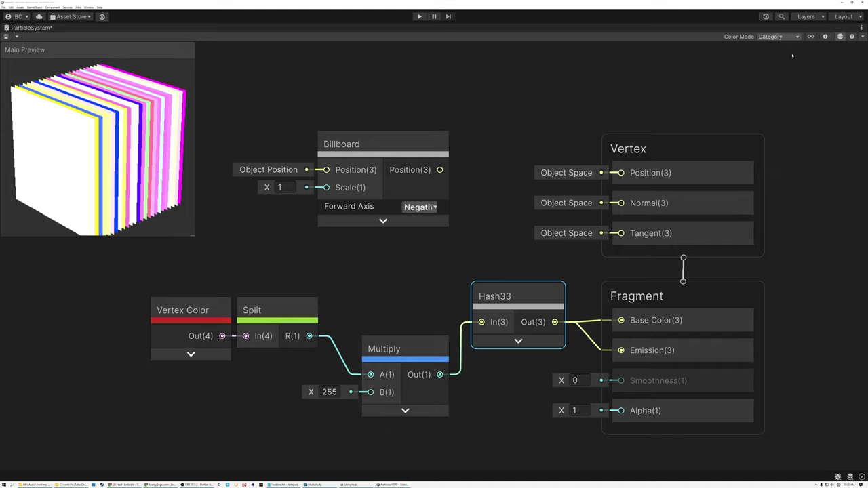
pyautogui.click(810, 38)
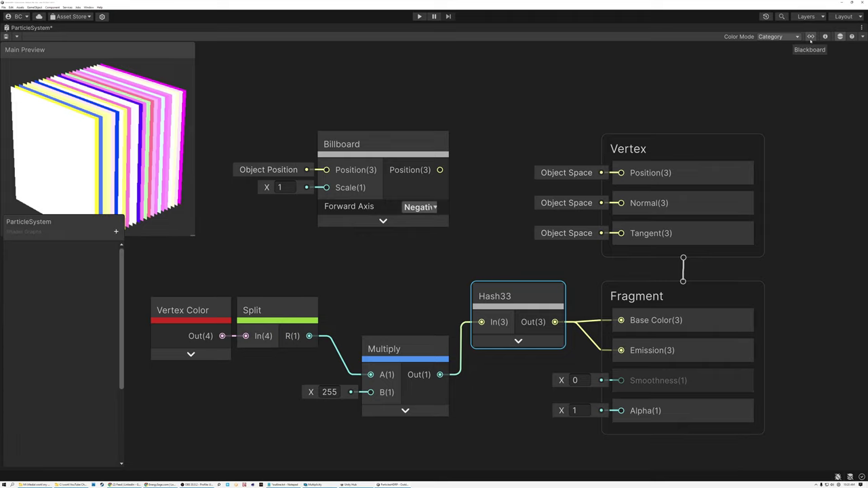
pyautogui.moveTo(33, 215); pyautogui.dragTo(36, 246)
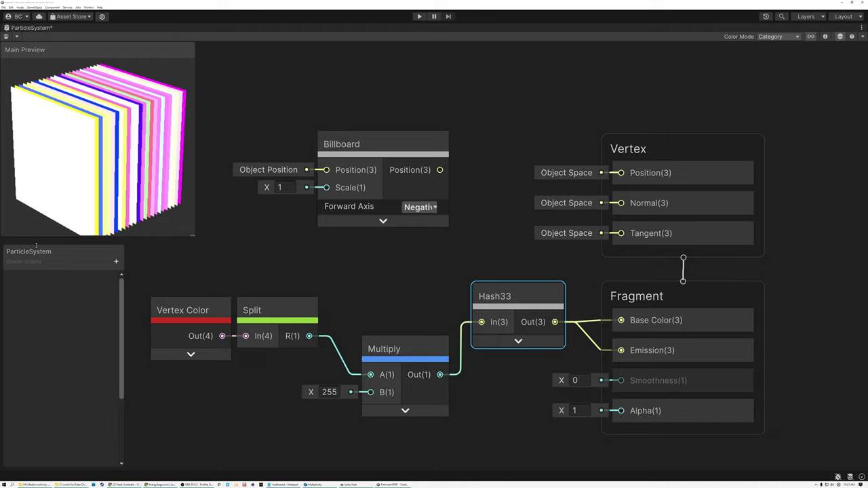
pyautogui.click(116, 261)
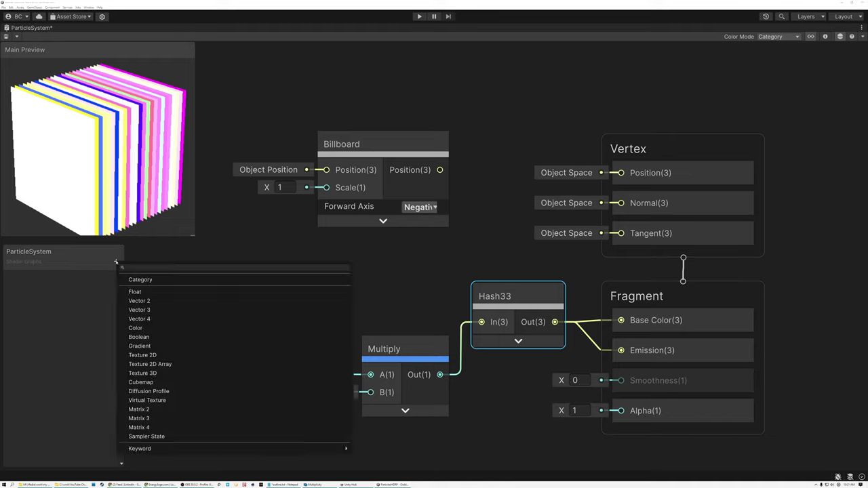
pyautogui.click(139, 310)
pyautogui.write('Em')
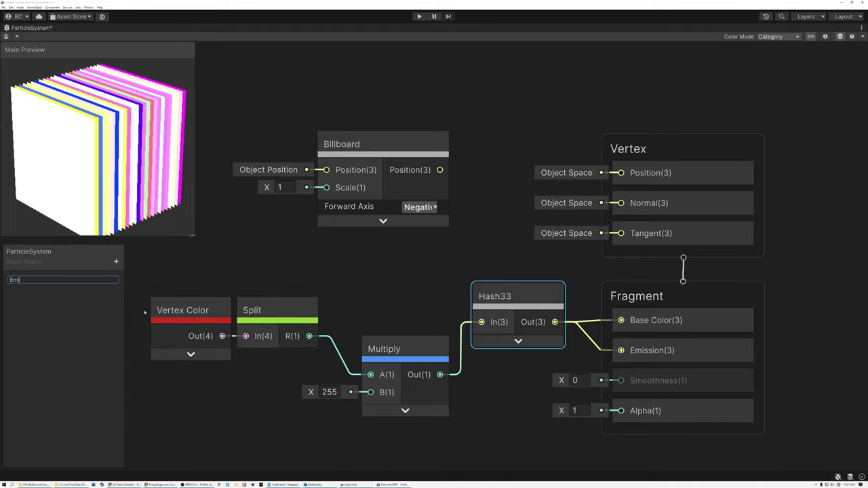
pyautogui.write('itterDimensions')
pyautogui.press('Return')
pyautogui.click(36, 278)
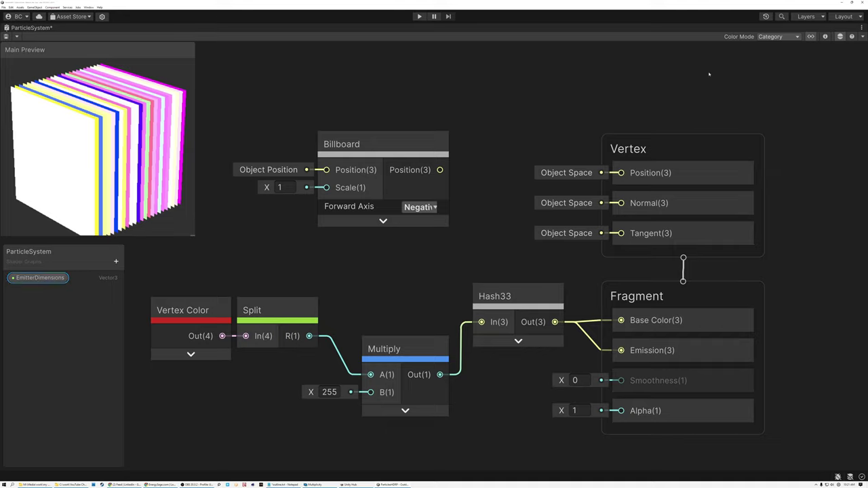
# Set the default value of EmitterDimensions to X 3, Y 3, Z 3 in the Graph Inspector, then hide the inspector
pyautogui.click(825, 37)
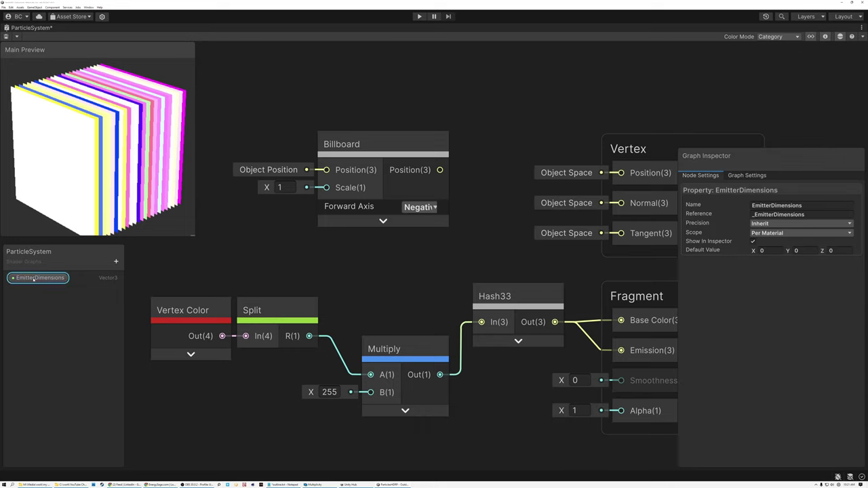
pyautogui.click(770, 251)
pyautogui.write('3')
pyautogui.click(798, 251)
pyautogui.write('3')
pyautogui.click(831, 251)
pyautogui.write('3')
pyautogui.click(825, 37)
pyautogui.scroll(1, 454, 276)
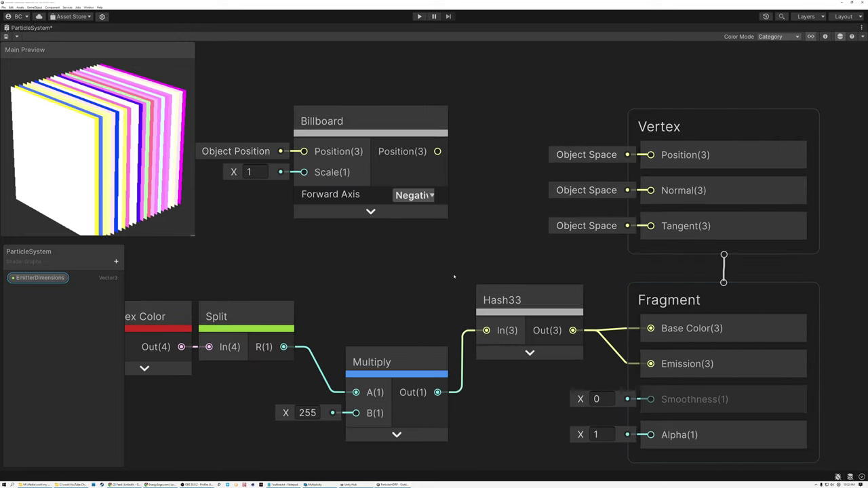
pyautogui.scroll(-3, 454, 277)
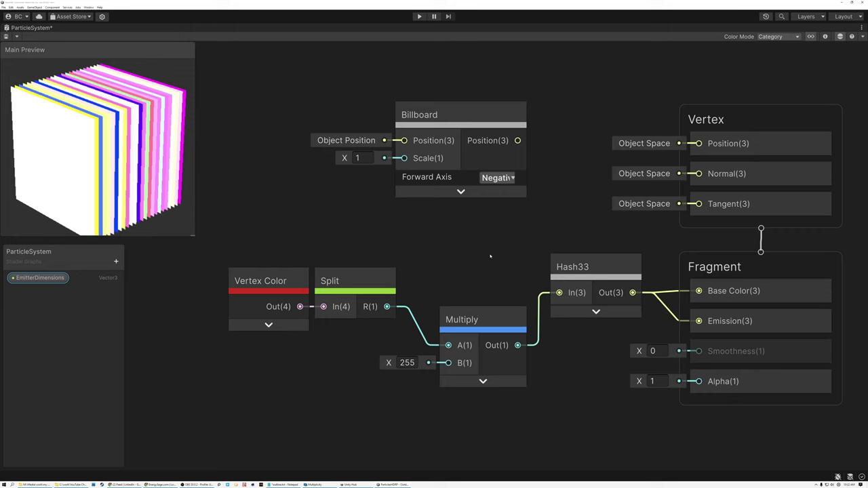
pyautogui.moveTo(249, 248); pyautogui.dragTo(429, 345)
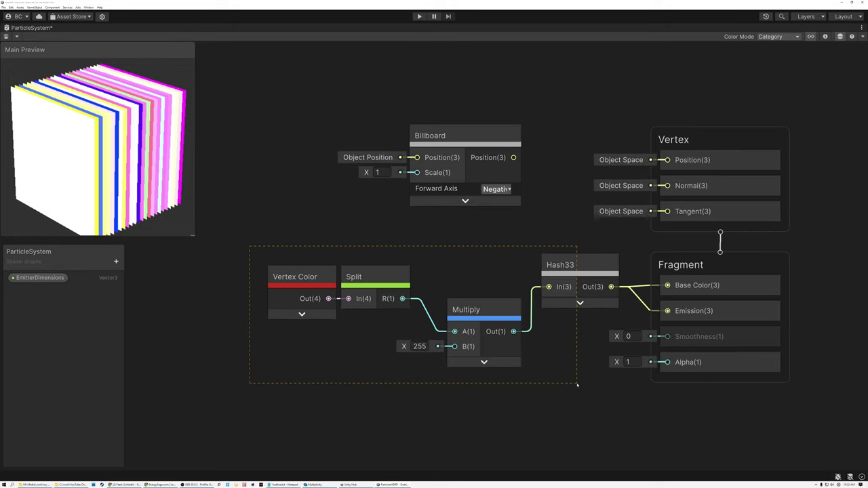
pyautogui.moveTo(578, 384); pyautogui.dragTo(572, 382)
pyautogui.moveTo(572, 382); pyautogui.dragTo(660, 376, button='middle')
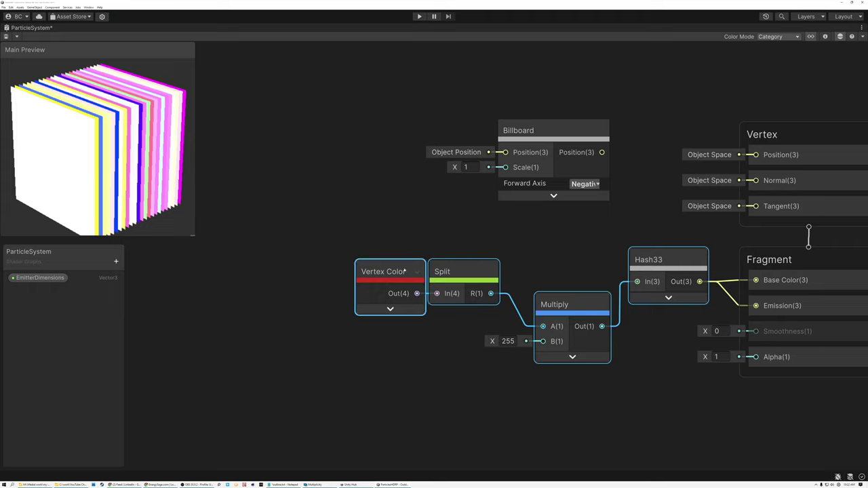
pyautogui.moveTo(426, 278); pyautogui.dragTo(428, 279)
pyautogui.click(454, 250)
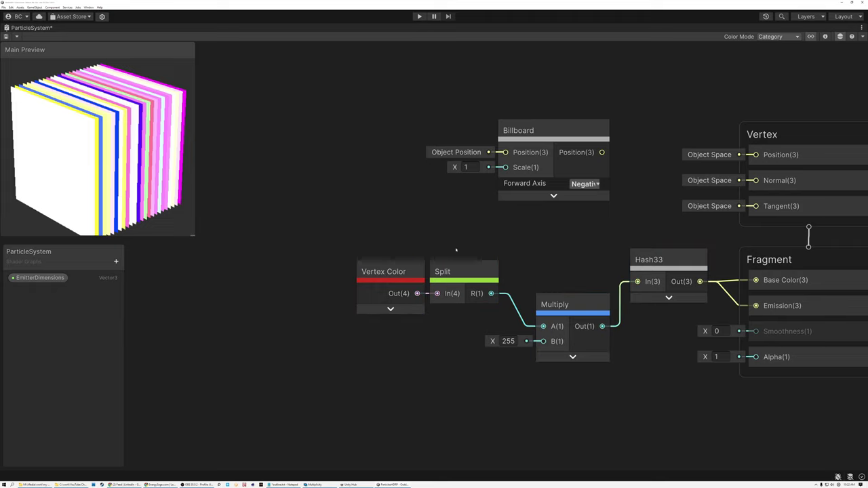
# Connect the Split node's R output to both Base Color and Emission, and rotate the preview cube to inspect the shading
pyautogui.moveTo(500, 293); pyautogui.dragTo(637, 281)
pyautogui.moveTo(491, 293); pyautogui.dragTo(757, 306)
pyautogui.moveTo(158, 158); pyautogui.dragTo(91, 124)
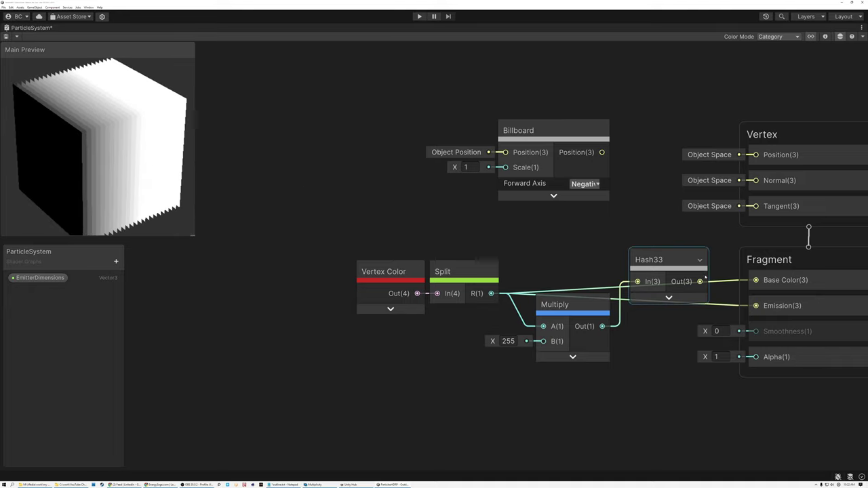
# Reconnect the Hash33 output to Base Color and Emission, and inspect the colours on the preview cube
pyautogui.moveTo(700, 281); pyautogui.dragTo(756, 280)
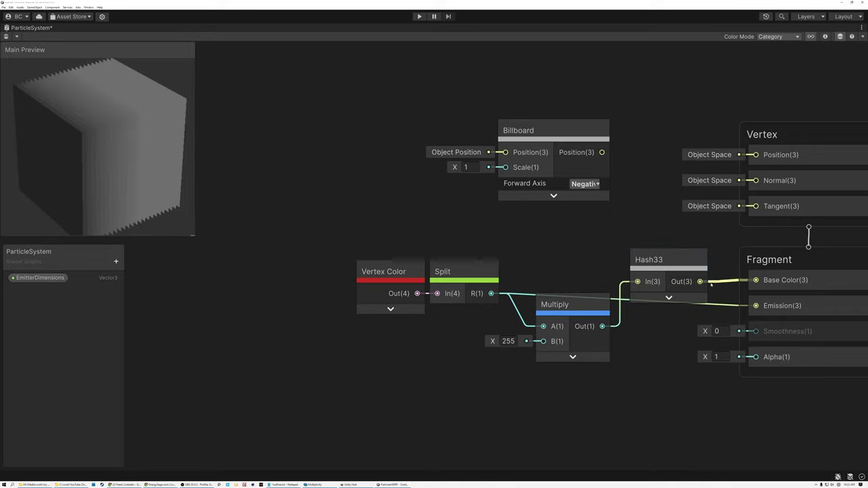
pyautogui.moveTo(700, 282); pyautogui.dragTo(756, 306)
pyautogui.click(672, 270)
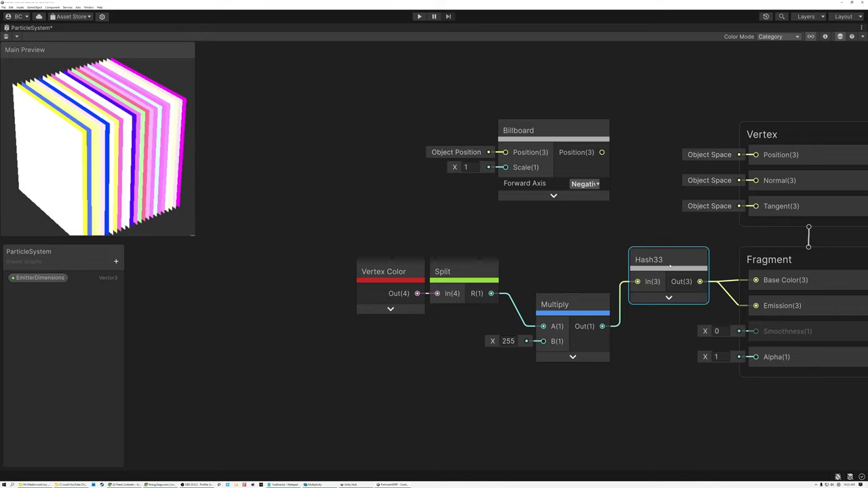
pyautogui.moveTo(92, 170); pyautogui.dragTo(105, 177)
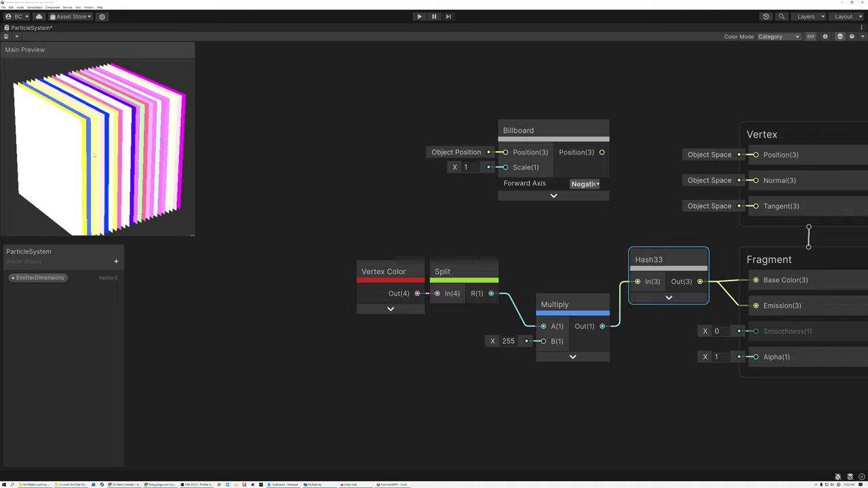
pyautogui.click(350, 238)
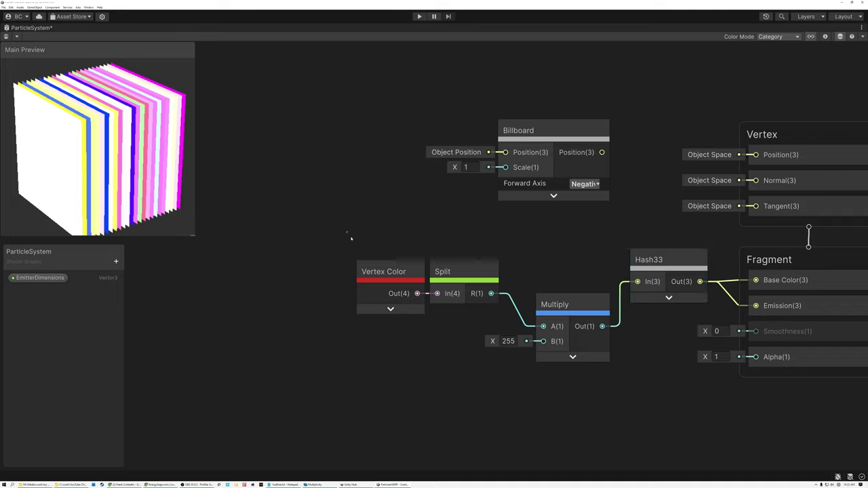
# Move the Vertex Color, Split, Multiply and Hash33 nodes together away from the Fragment block to free space behind Hash33
pyautogui.moveTo(664, 396); pyautogui.dragTo(663, 396)
pyautogui.moveTo(672, 265); pyautogui.dragTo(401, 277)
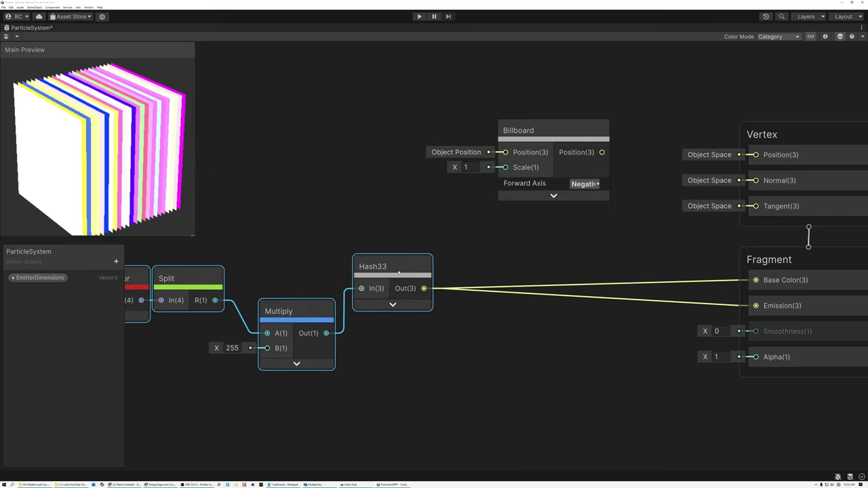
pyautogui.scroll(-3, 529, 264)
pyautogui.scroll(3, 445, 274)
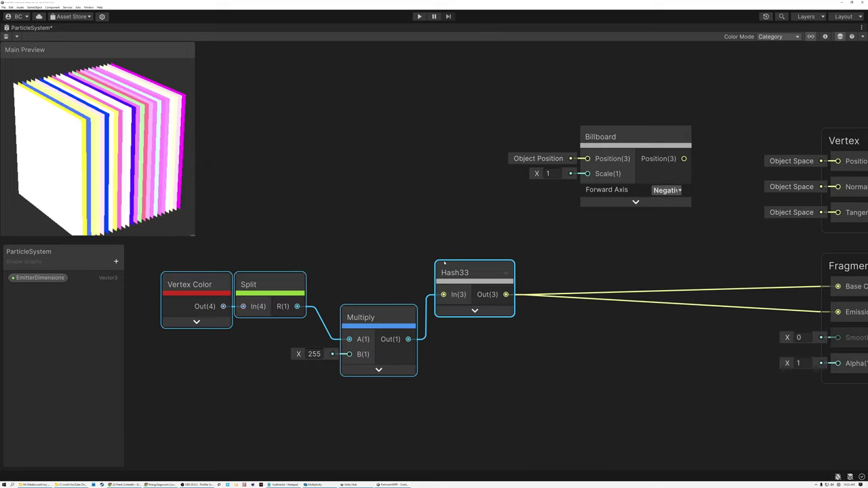
# Add a Multiply node with its A input fed by the Hash33 output, and collapse its preview
pyautogui.click(467, 272)
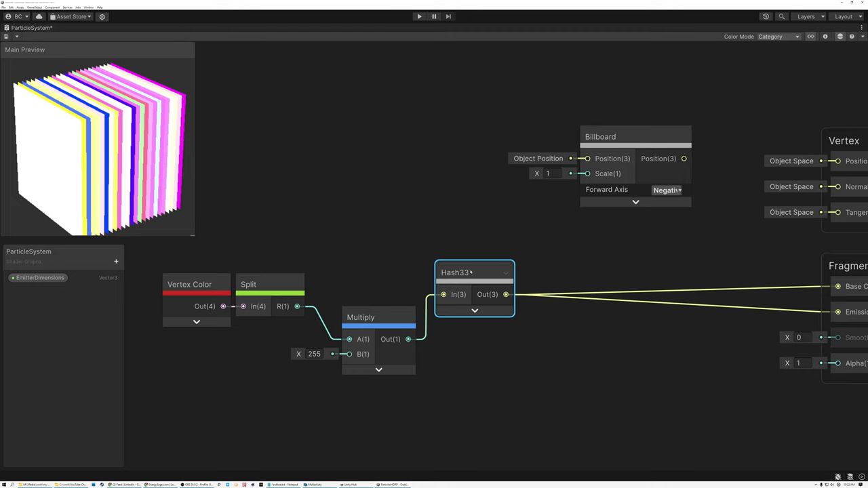
pyautogui.moveTo(533, 325); pyautogui.dragTo(449, 298, button='middle')
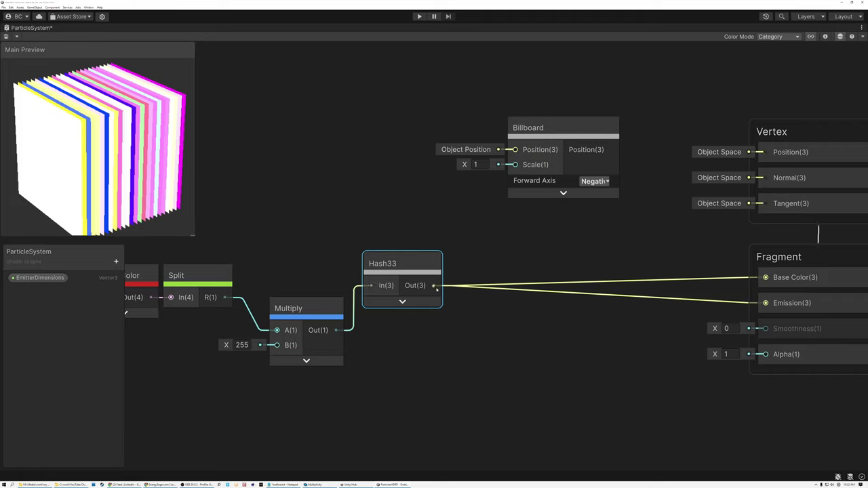
pyautogui.press('space')
pyautogui.write('mul')
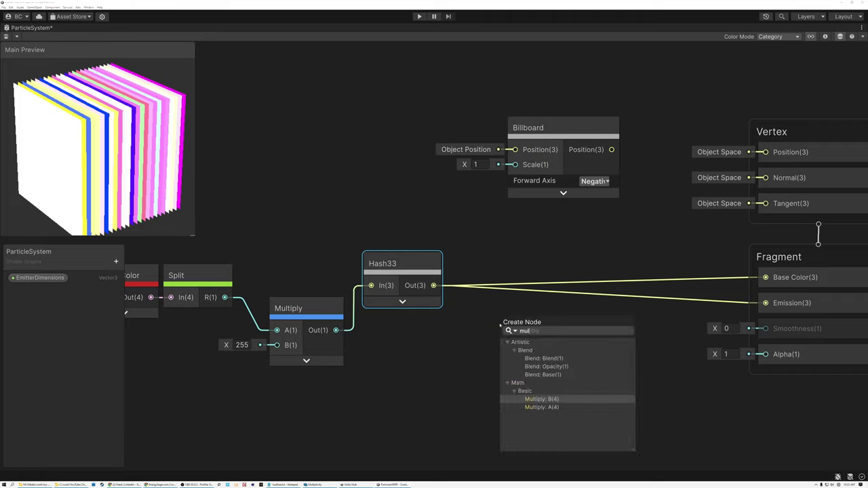
pyautogui.click(547, 407)
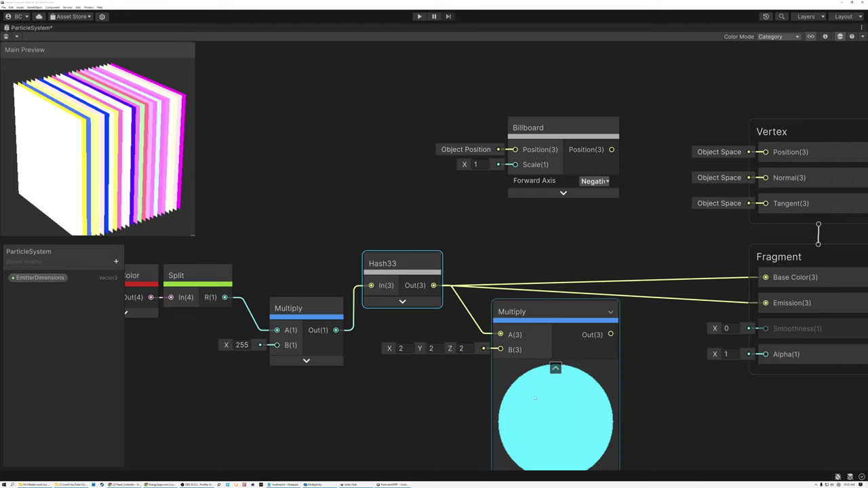
pyautogui.click(556, 369)
# Add a Subtract node with its A input fed by the new Multiply node's output
pyautogui.moveTo(562, 334); pyautogui.dragTo(607, 334)
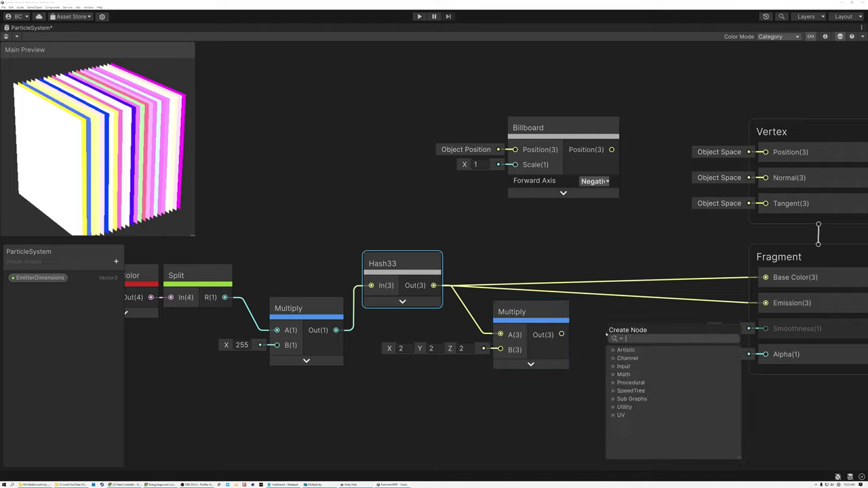
pyautogui.write('sub')
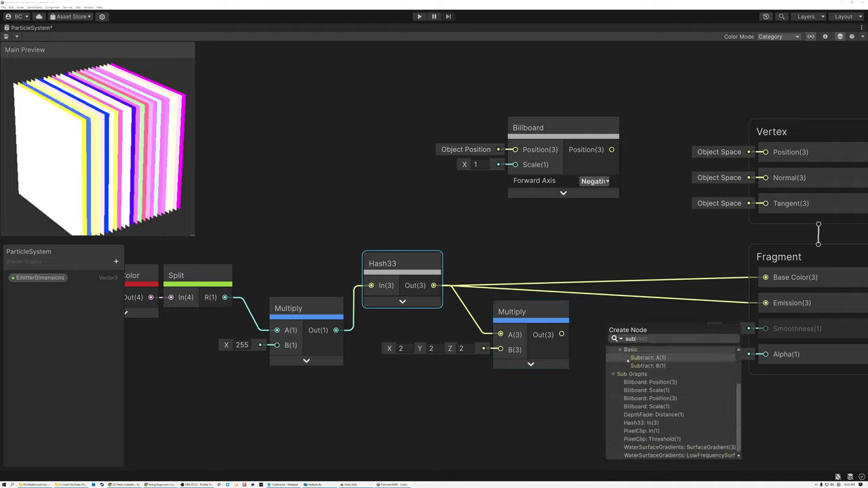
pyautogui.click(642, 359)
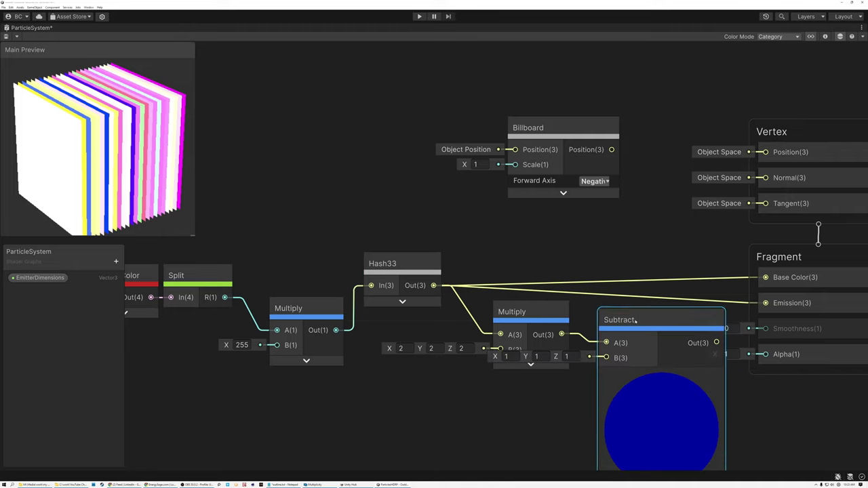
# Hide the new Multiply node's unused ports, collapse the Subtract preview, and arrange both nodes more compactly beside Hash33
pyautogui.click(533, 310)
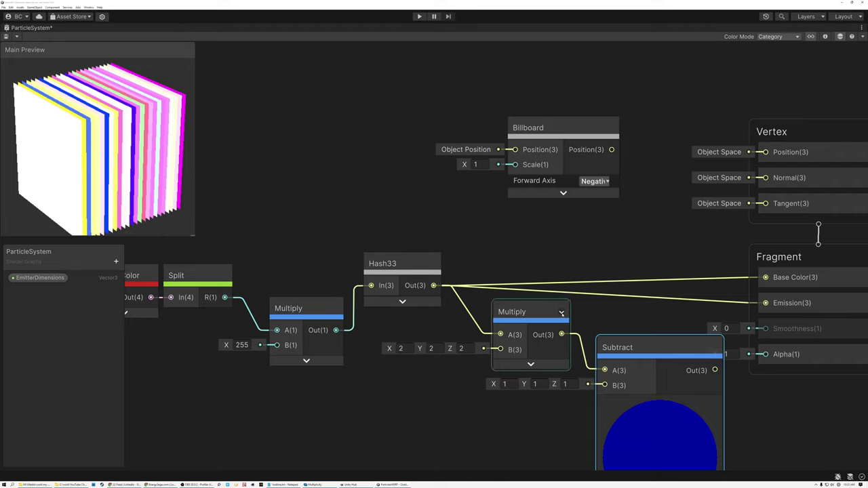
pyautogui.click(561, 312)
pyautogui.moveTo(551, 313); pyautogui.dragTo(525, 310)
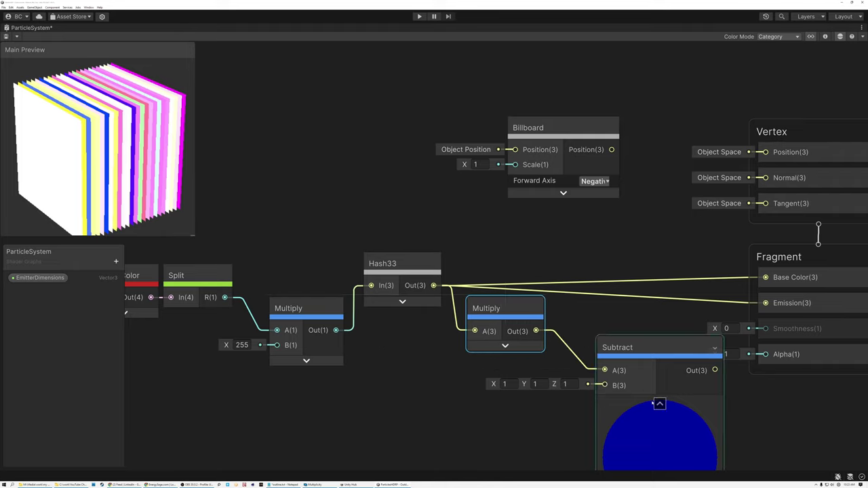
pyautogui.click(660, 404)
pyautogui.moveTo(634, 350); pyautogui.dragTo(606, 336)
pyautogui.click(393, 265)
pyautogui.scroll(5, 397, 270)
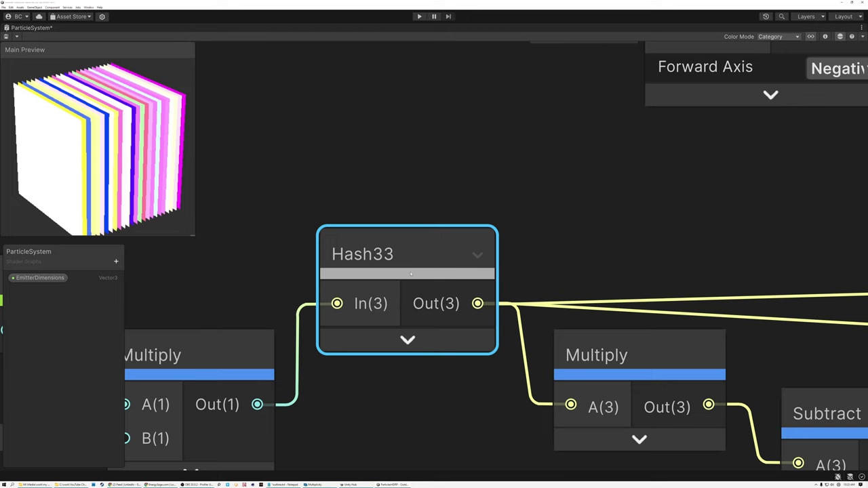
pyautogui.moveTo(692, 262); pyautogui.dragTo(475, 163, button='middle')
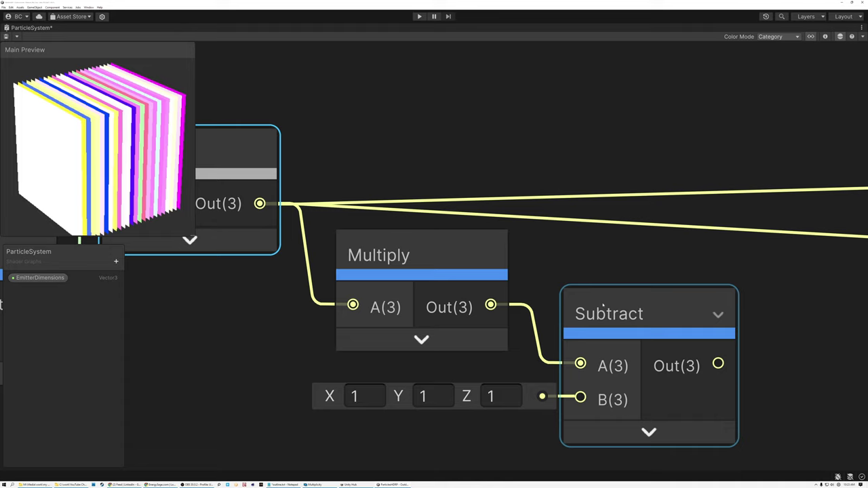
pyautogui.scroll(-4, 619, 290)
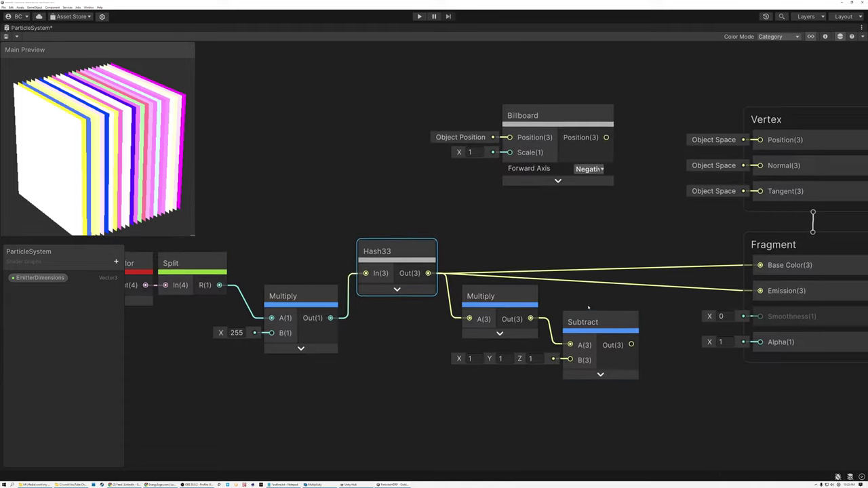
# Place the EmitterDimensions property below the Billboard node and feed it into the A input of a new Multiply node
pyautogui.click(33, 278)
pyautogui.moveTo(541, 229)
pyautogui.mouseDown()
pyautogui.moveTo(560, 228)
pyautogui.moveTo(547, 229)
pyautogui.mouseUp()
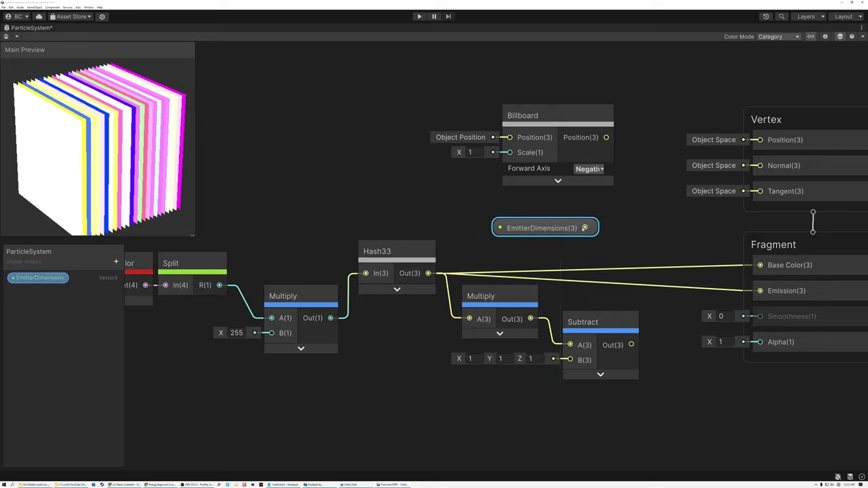
pyautogui.moveTo(585, 228); pyautogui.dragTo(631, 240)
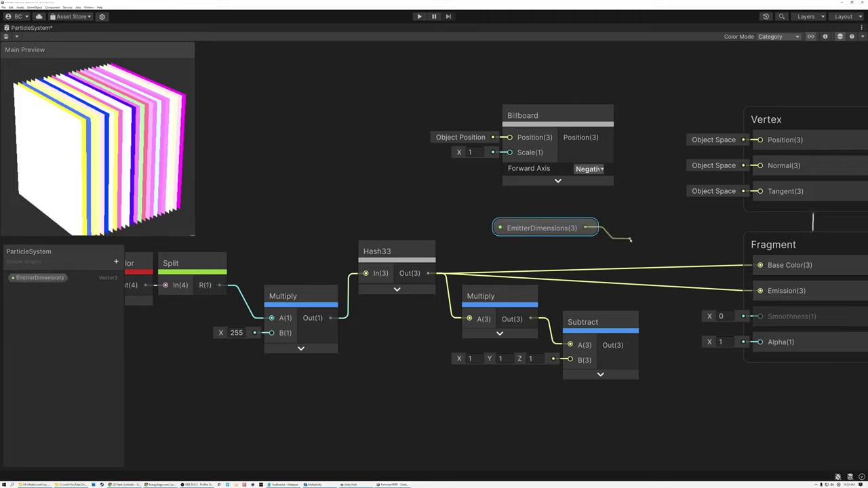
pyautogui.moveTo(631, 240); pyautogui.dragTo(631, 239)
pyautogui.write('mul')
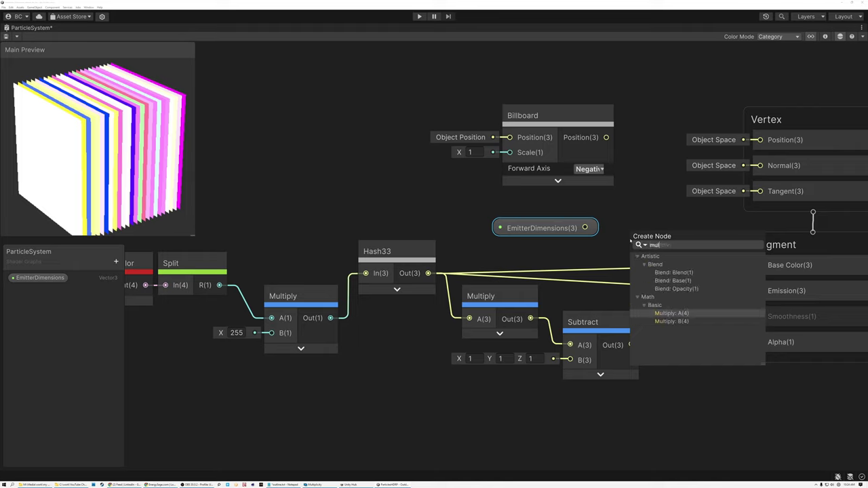
pyautogui.click(672, 313)
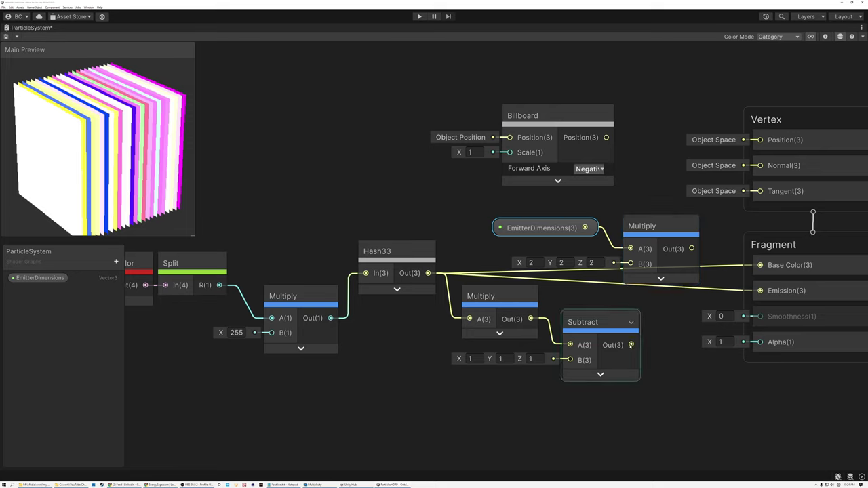
# Feed the Subtract output into the B input of the EmitterDimensions Multiply node and place Subtract directly beside the Multiply node feeding it
pyautogui.moveTo(632, 344); pyautogui.dragTo(631, 264)
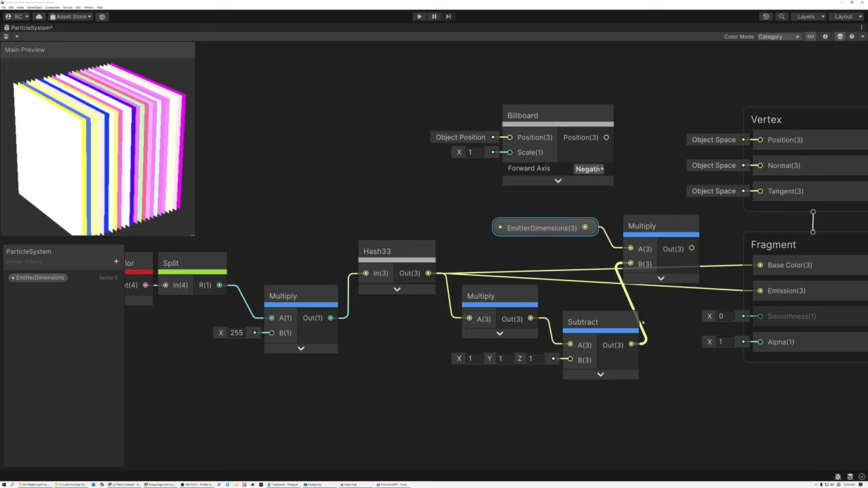
pyautogui.click(632, 323)
pyautogui.moveTo(611, 323); pyautogui.dragTo(590, 297)
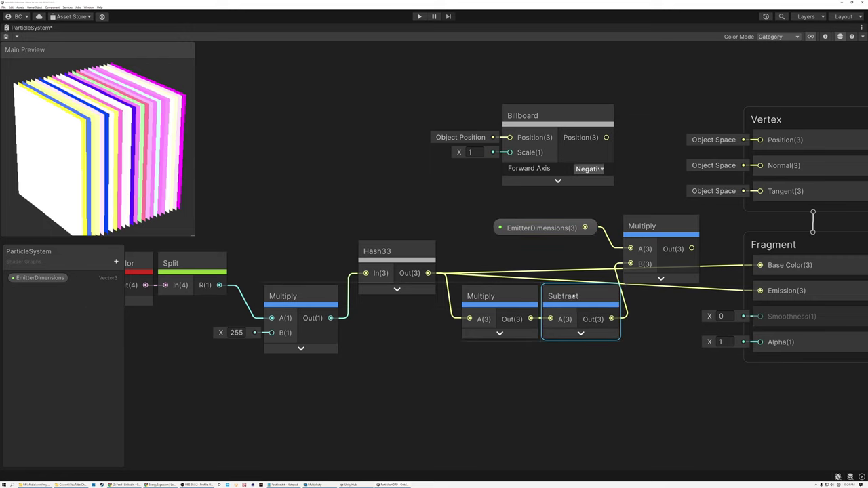
# Spread out the layout by moving the Vertex Color to Hash33 chain, the Multiply and Subtract pair, and the EmitterDimensions property
pyautogui.click(397, 252)
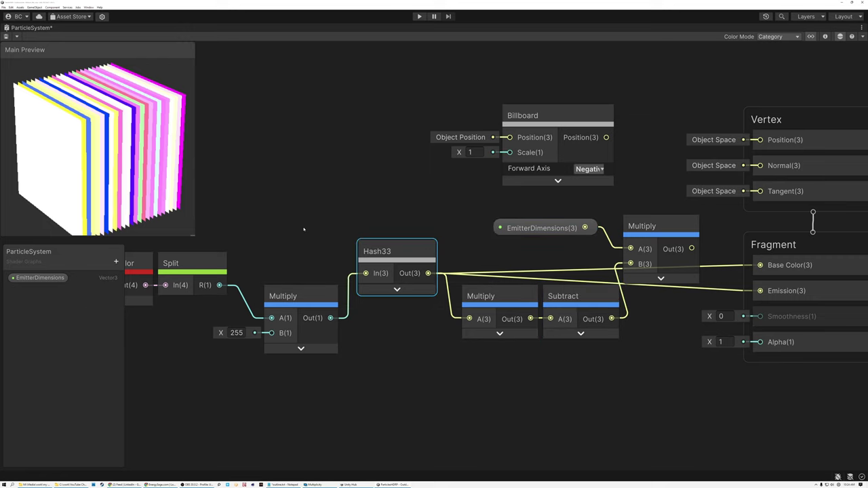
pyautogui.moveTo(196, 238); pyautogui.dragTo(269, 237, button='middle')
pyautogui.moveTo(209, 228); pyautogui.dragTo(450, 349)
pyautogui.moveTo(380, 319); pyautogui.dragTo(293, 319)
pyautogui.moveTo(597, 359); pyautogui.dragTo(581, 317)
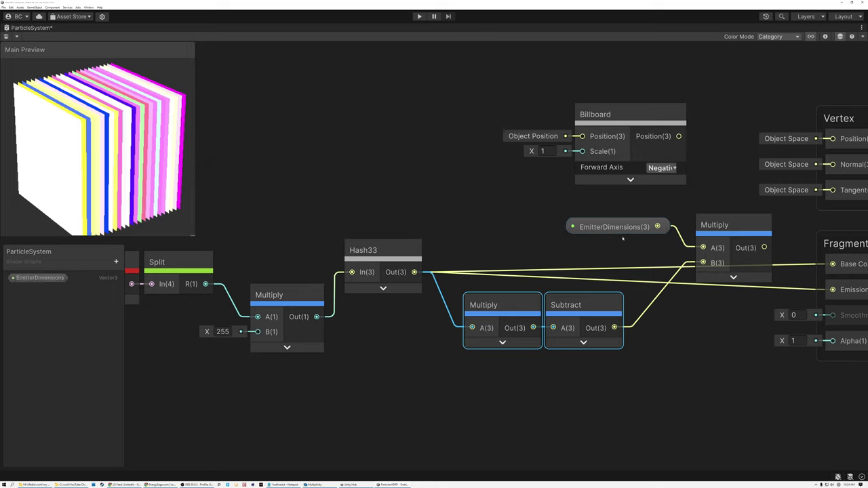
pyautogui.moveTo(614, 228); pyautogui.dragTo(539, 214)
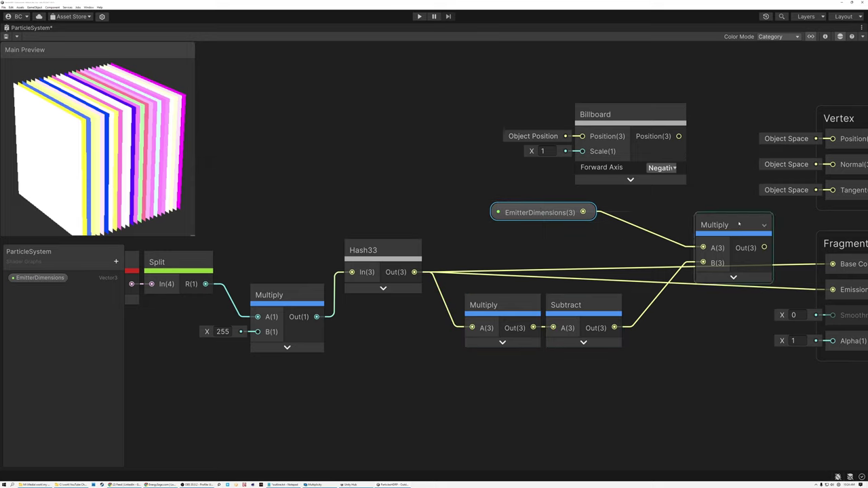
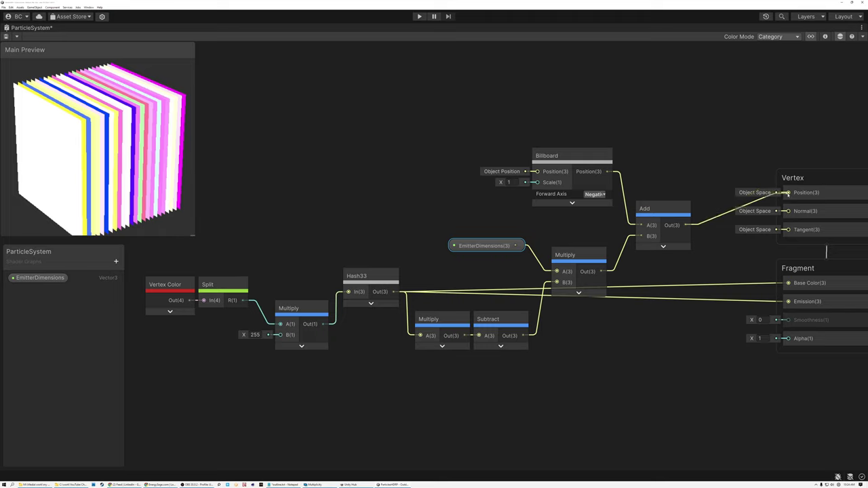
# Enlarge the Main Preview and feed the Add node's output into the Vertex Position input
pyautogui.click(826, 251)
pyautogui.moveTo(141, 158); pyautogui.dragTo(260, 302)
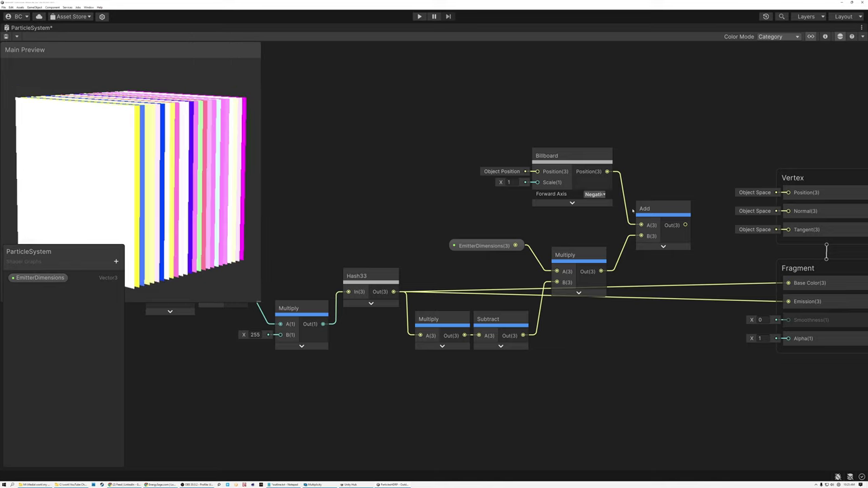
pyautogui.moveTo(685, 225); pyautogui.dragTo(787, 192)
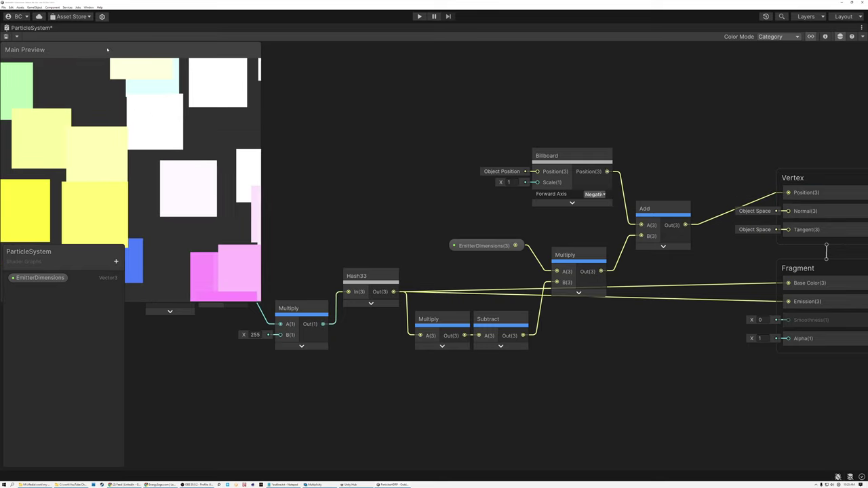
# Hide the Blackboard, inspect the particles in a larger Main Preview, and shrink the preview until the Vertex Color node is uncovered
pyautogui.click(811, 37)
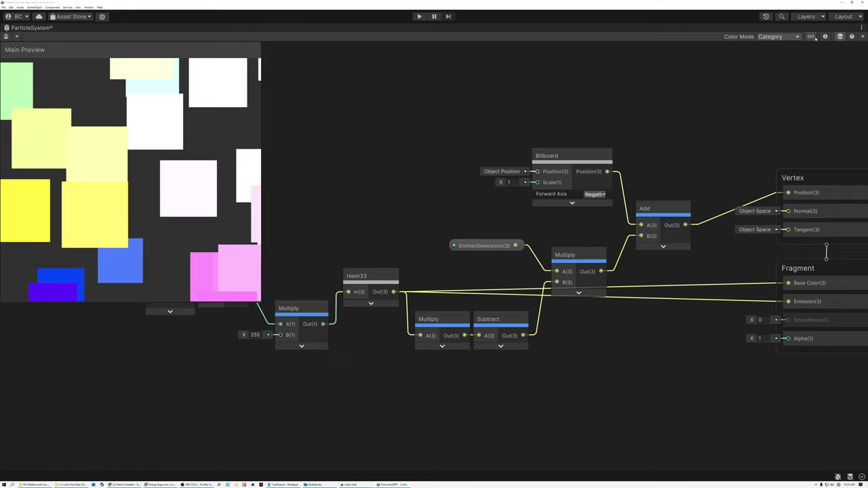
pyautogui.moveTo(259, 300); pyautogui.dragTo(306, 347)
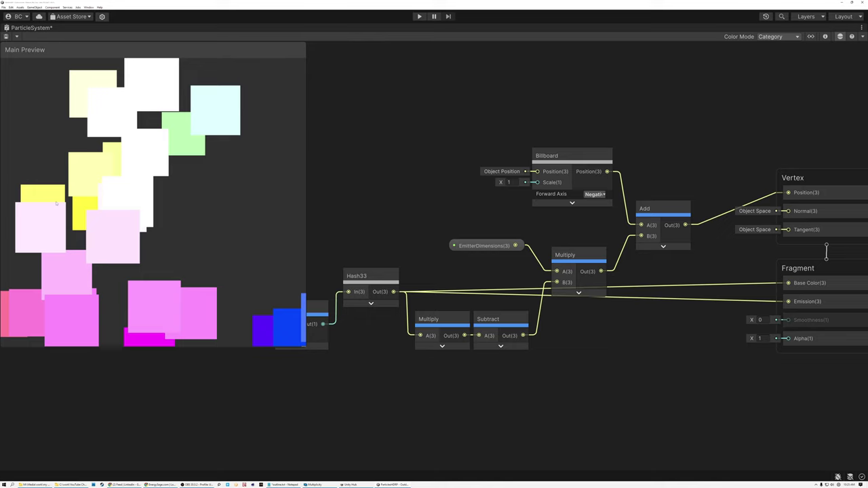
pyautogui.moveTo(365, 219); pyautogui.dragTo(509, 202, button='middle')
pyautogui.scroll(1, 509, 203)
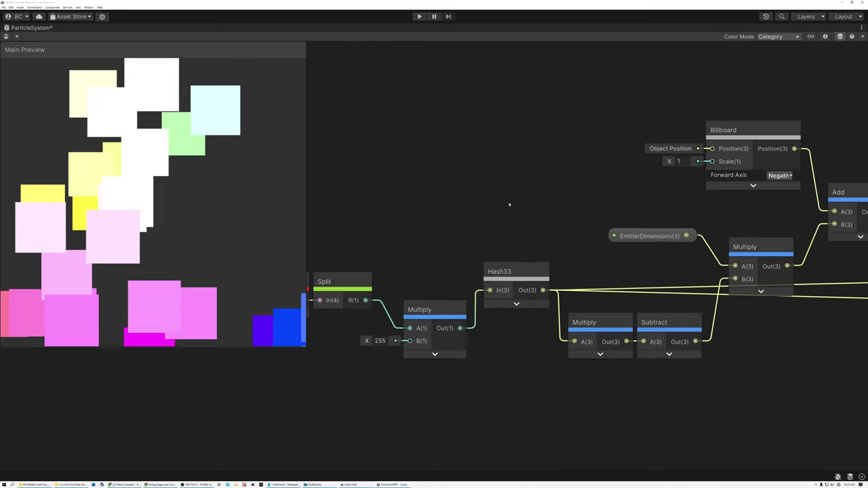
pyautogui.moveTo(305, 345); pyautogui.dragTo(204, 246)
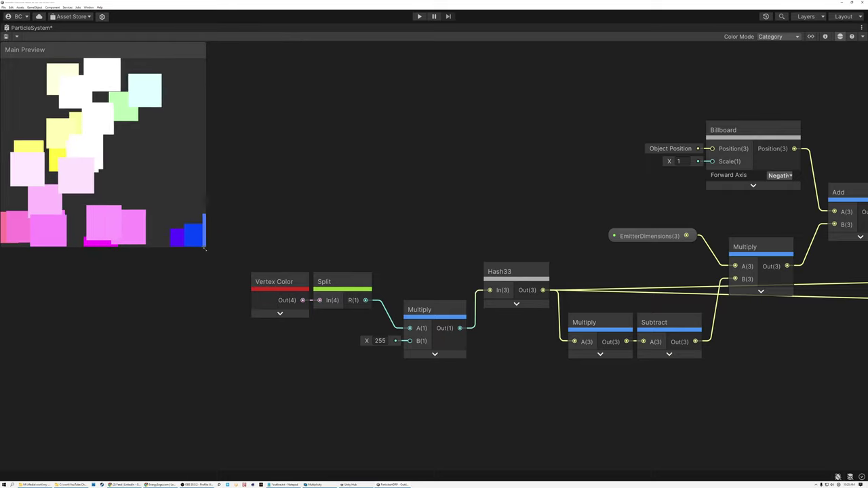
# Move the 255 Multiply node slightly closer to Split and select the chain from Vertex Color through Hash33
pyautogui.moveTo(468, 234); pyautogui.dragTo(361, 260, button='middle')
pyautogui.scroll(-1, 362, 259)
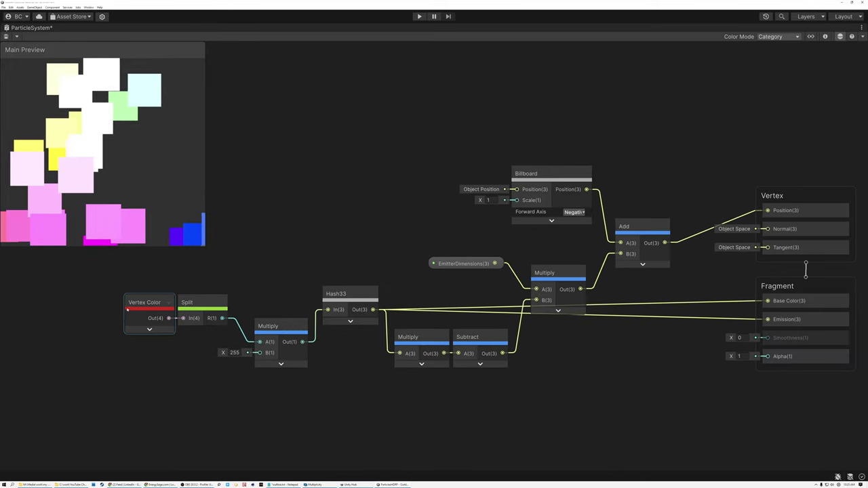
pyautogui.click(148, 305)
pyautogui.moveTo(271, 327); pyautogui.dragTo(260, 327)
pyautogui.moveTo(121, 288); pyautogui.dragTo(301, 377)
pyautogui.keyDown('shift'); pyautogui.click(350, 296); pyautogui.keyUp('shift')
# Examine how Hash33, Multiply, Subtract, EmitterDimensions and Billboard combine into the particle position
pyautogui.scroll(3, 350, 300)
pyautogui.click(344, 292)
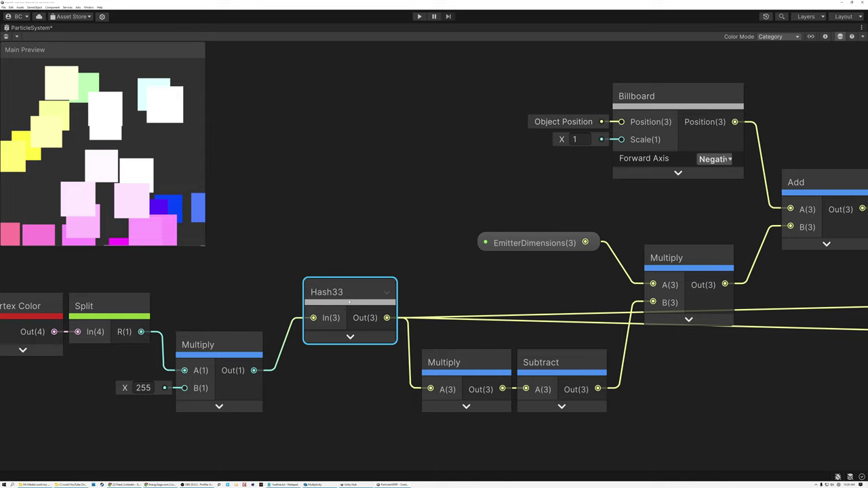
pyautogui.click(472, 362)
pyautogui.click(566, 363)
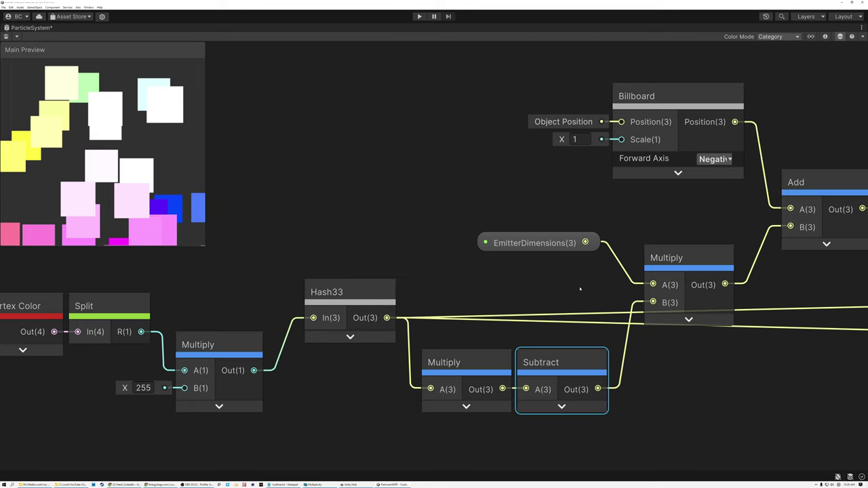
pyautogui.moveTo(579, 287); pyautogui.dragTo(456, 305, button='middle')
pyautogui.click(415, 260)
pyautogui.moveTo(415, 261); pyautogui.dragTo(412, 249)
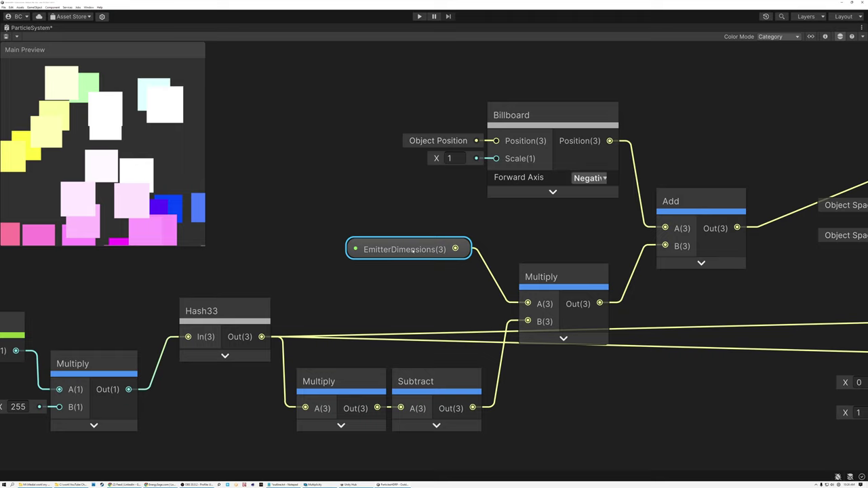
pyautogui.moveTo(538, 232); pyautogui.dragTo(474, 278, button='middle')
pyautogui.click(466, 160)
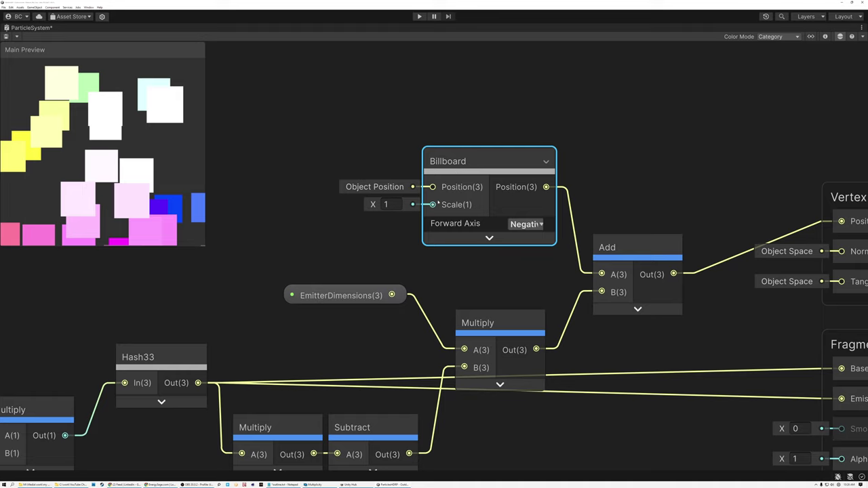
# Open the Graph Inspector for the EmitterDimensions property, set its default value to 1, 1, 1, and inspect the preview
pyautogui.click(343, 295)
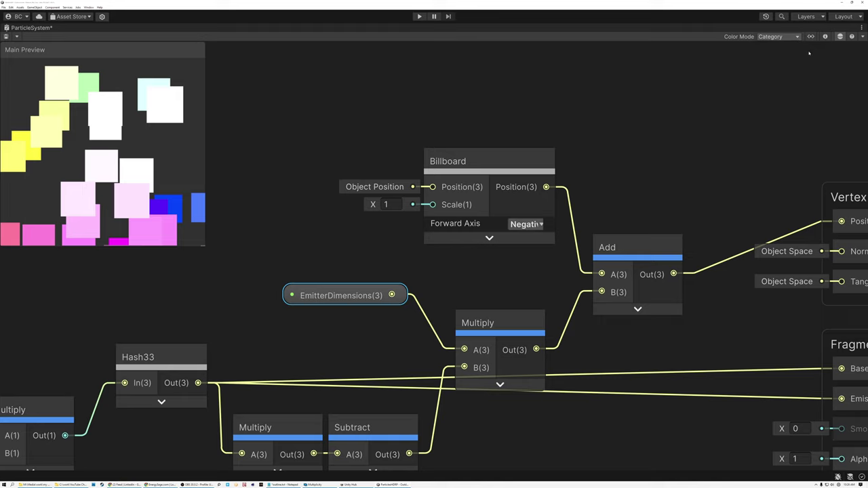
pyautogui.click(825, 37)
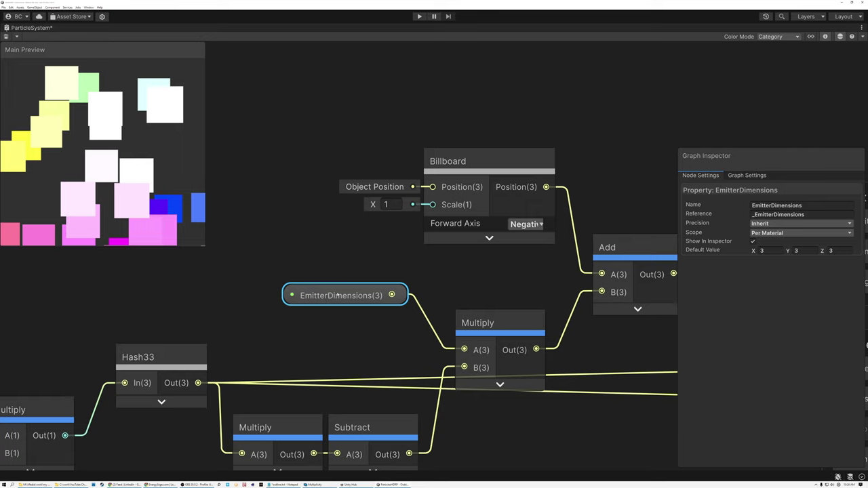
pyautogui.click(761, 251)
pyautogui.write('1')
pyautogui.click(803, 251)
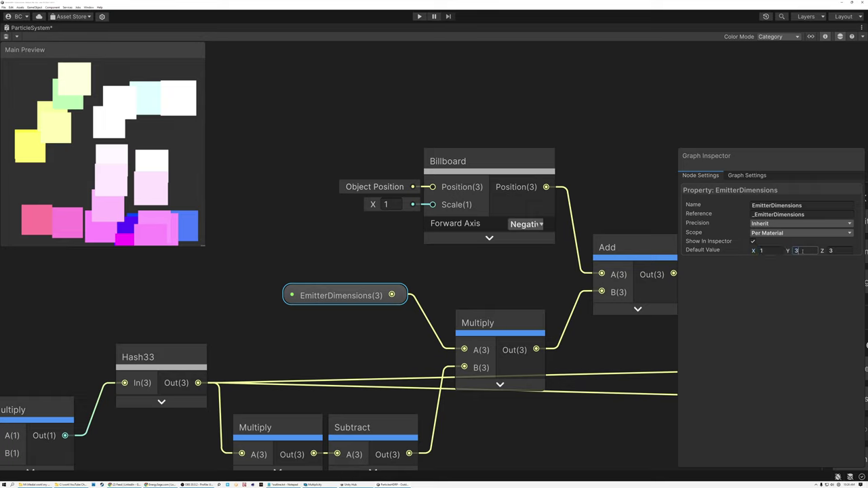
pyautogui.write('1')
pyautogui.click(841, 251)
pyautogui.write('1')
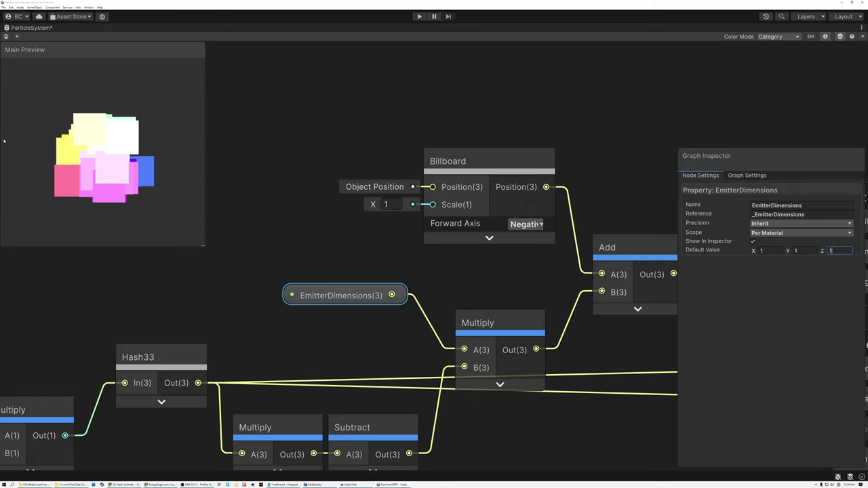
pyautogui.click(88, 158)
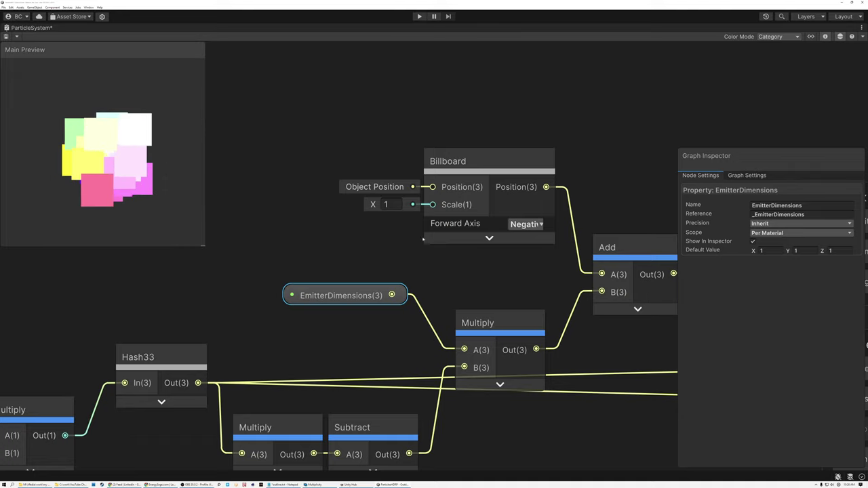
# Set the EmitterDimensions default value to 0, 0, 0 and inspect the result in the Main Preview
pyautogui.click(762, 251)
pyautogui.write('0')
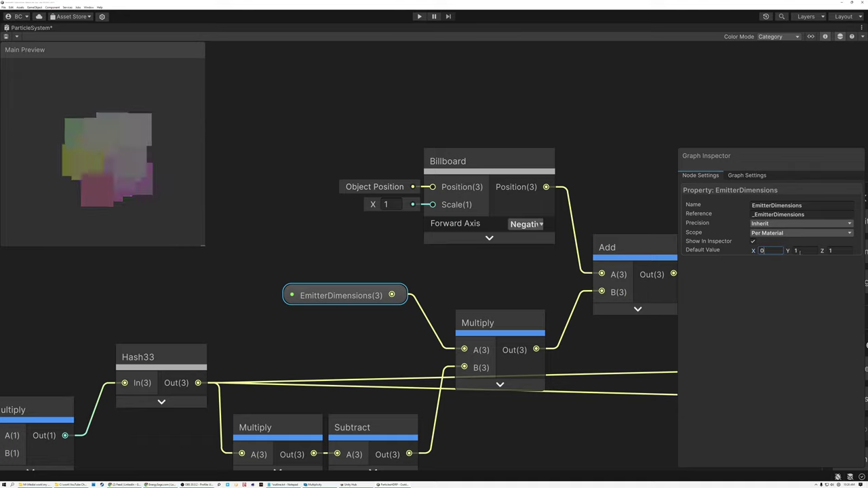
pyautogui.click(806, 251)
pyautogui.write('0')
pyautogui.press('Tab')
pyautogui.write('0')
pyautogui.click(121, 146)
pyautogui.scroll(-2, 102, 148)
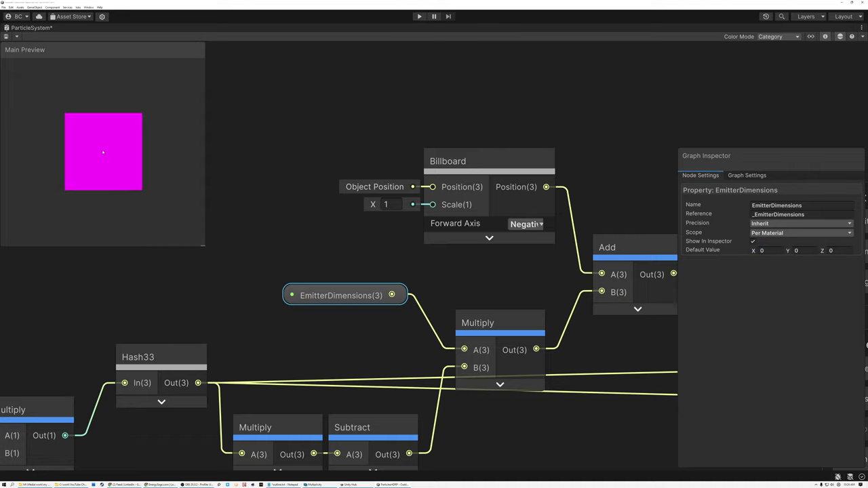
# Set the EmitterDimensions default value to 0.2 on the X, Y and Z axes
pyautogui.click(768, 251)
pyautogui.write('.2')
pyautogui.click(800, 251)
pyautogui.write('0')
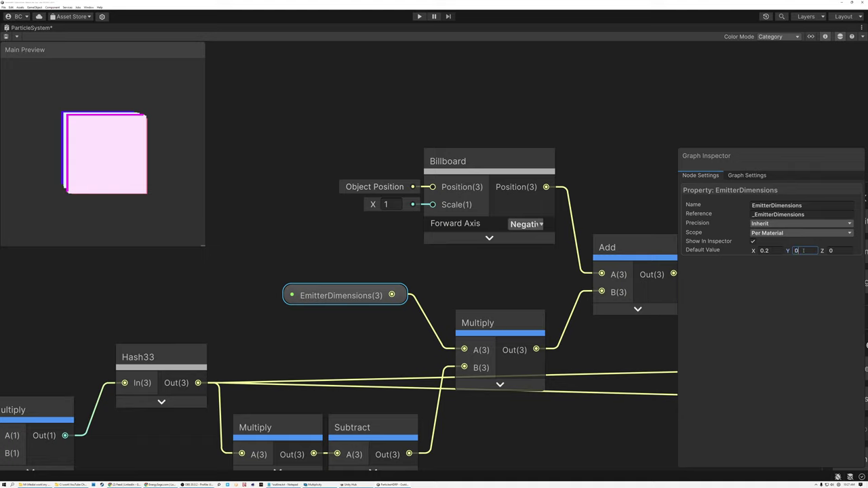
pyautogui.write('.2')
pyautogui.press('Tab')
pyautogui.write('0.2')
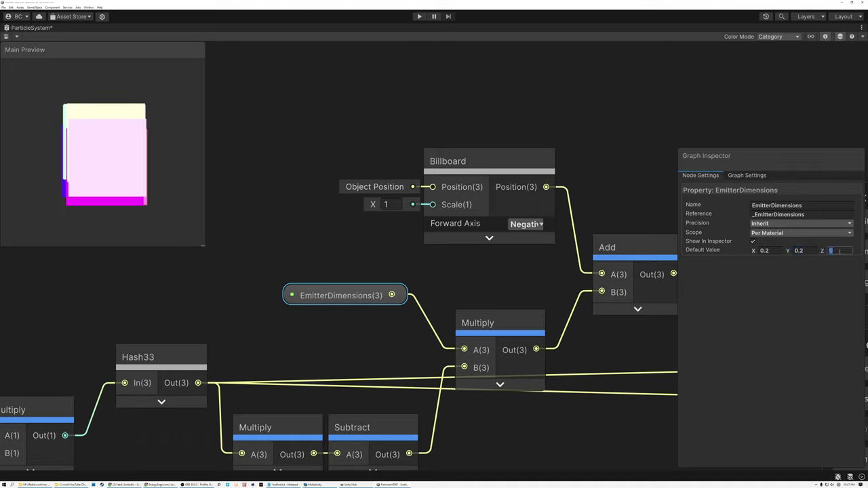
pyautogui.press('Return')
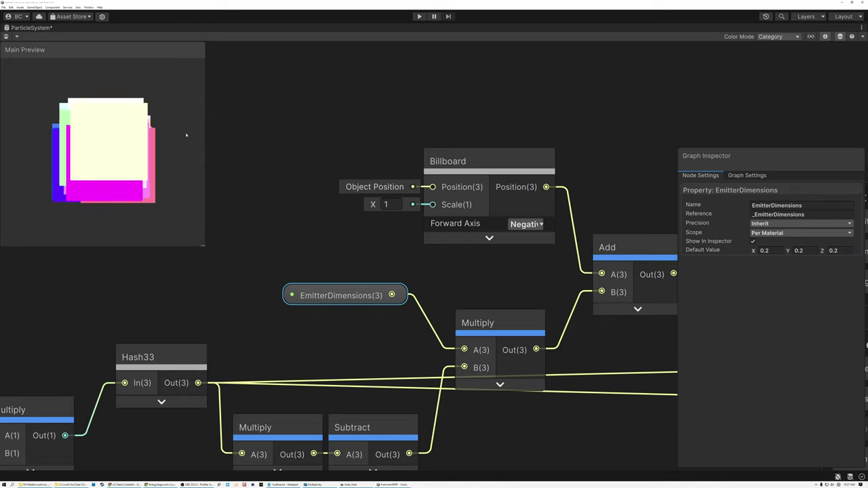
# Set the EmitterDimensions default value to 2 on the X, Y and Z axes
pyautogui.click(765, 250)
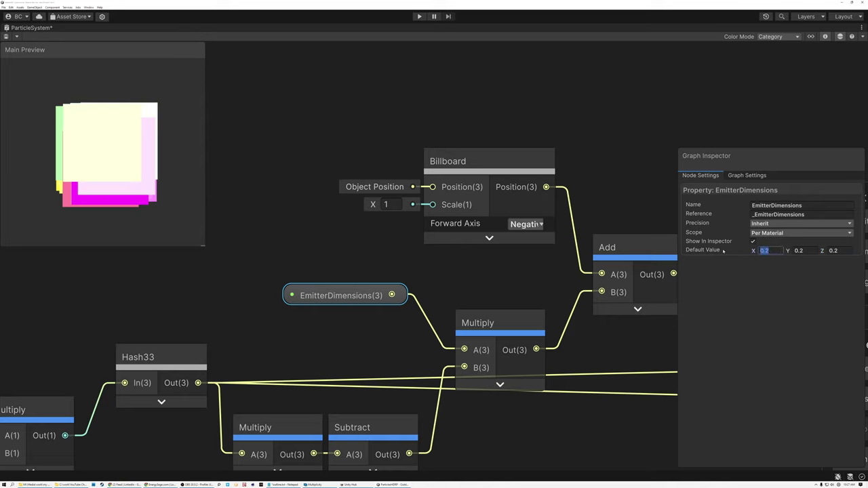
pyautogui.write('2')
pyautogui.press('Tab')
pyautogui.write('2')
pyautogui.press('Tab')
pyautogui.write('2')
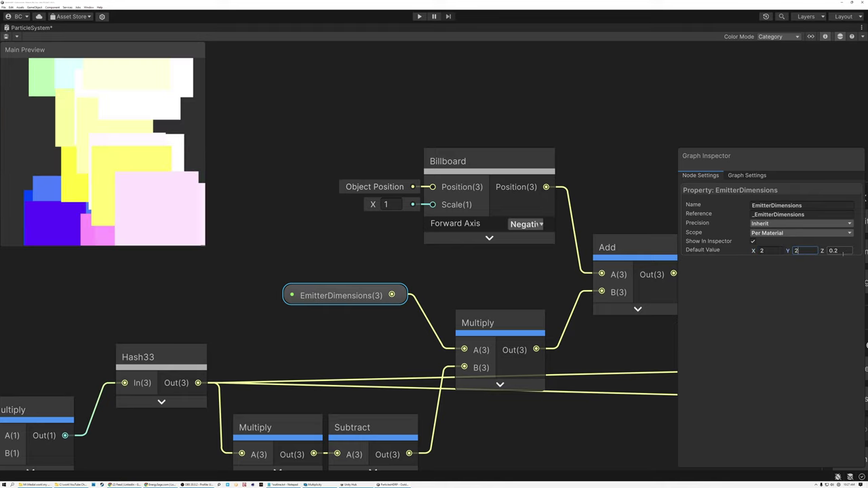
pyautogui.press('Return')
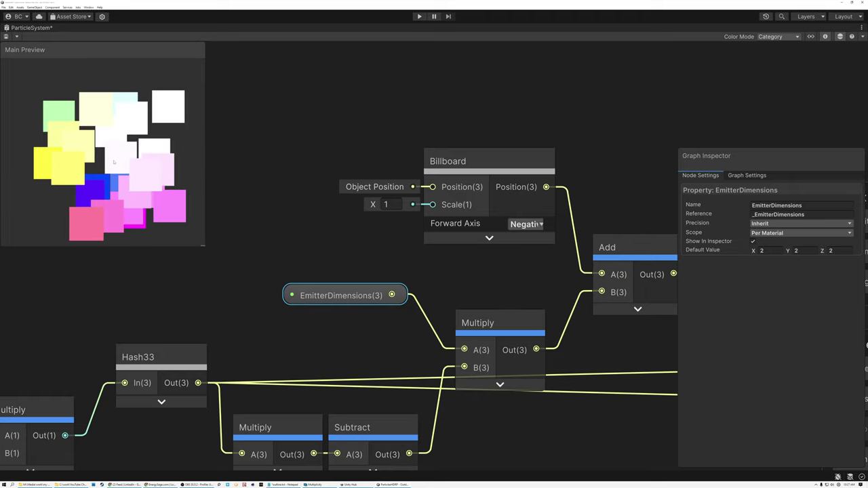
# Select the Billboard node and examine its Scale input
pyautogui.scroll(-3, 294, 222)
pyautogui.moveTo(293, 222); pyautogui.dragTo(362, 235, button='middle')
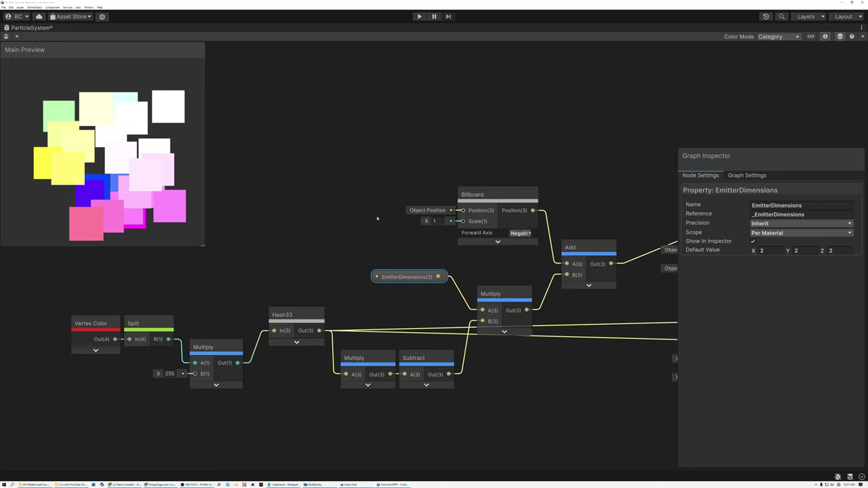
pyautogui.scroll(5, 475, 224)
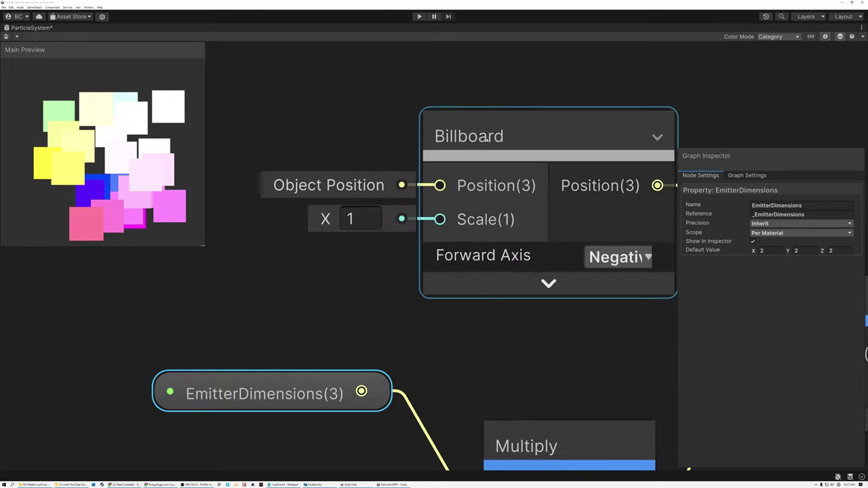
pyautogui.click(492, 138)
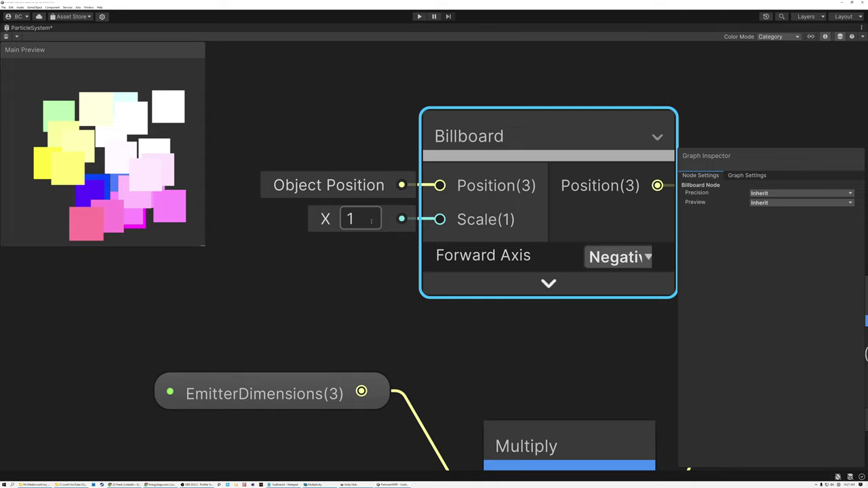
pyautogui.scroll(-5, 371, 221)
pyautogui.moveTo(373, 224); pyautogui.dragTo(420, 253, button='middle')
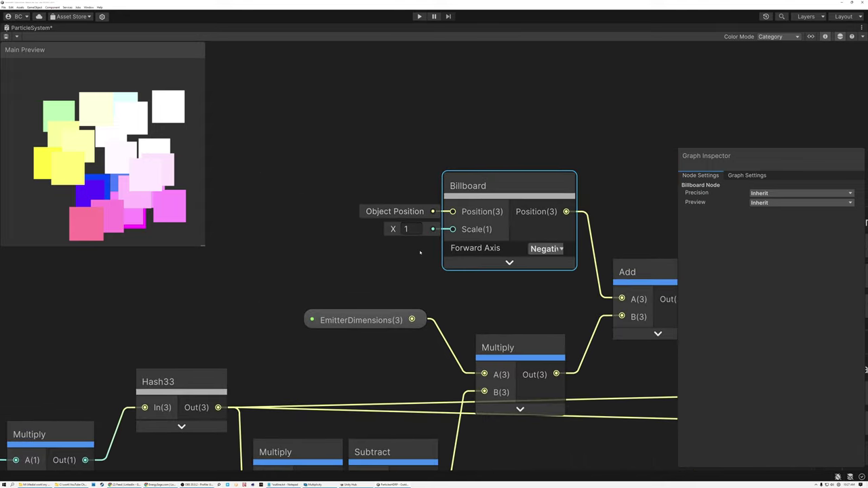
# Show the Blackboard again while keeping the Graph Inspector open
pyautogui.click(826, 37)
pyautogui.click(826, 36)
pyautogui.click(811, 36)
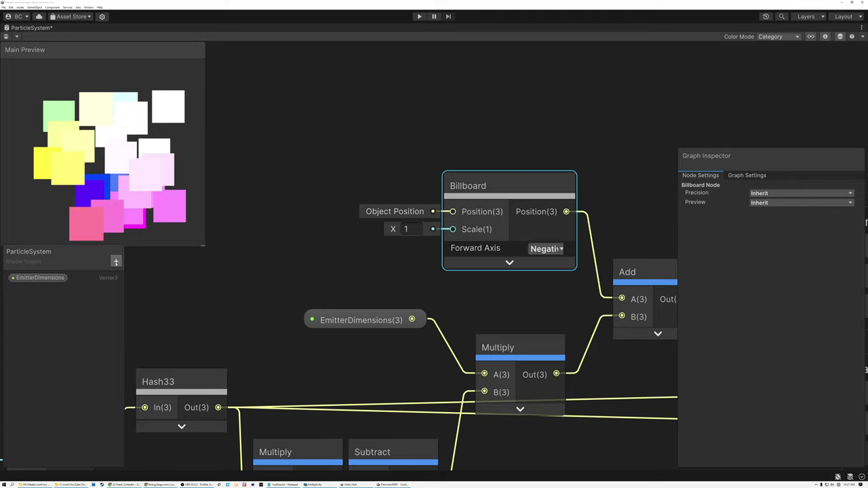
# Add a Float property named ParticleStartSize to the Blackboard
pyautogui.click(116, 261)
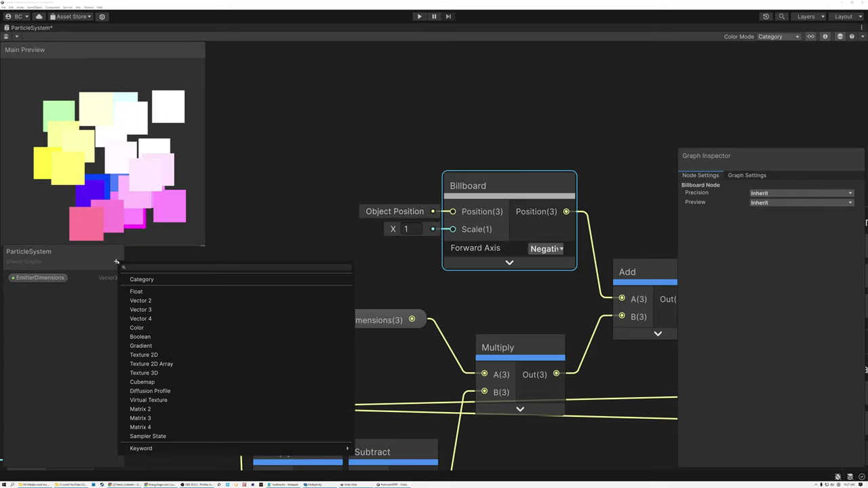
pyautogui.click(140, 292)
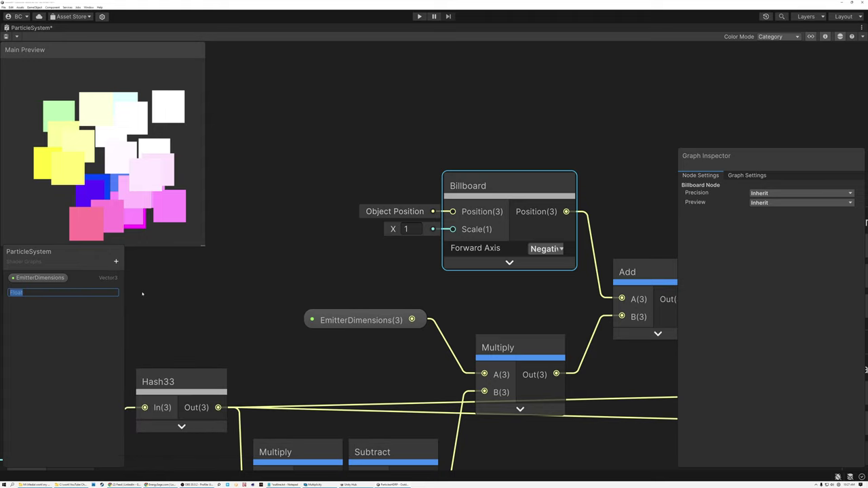
pyautogui.write('ParticleStartSize')
pyautogui.press('Return')
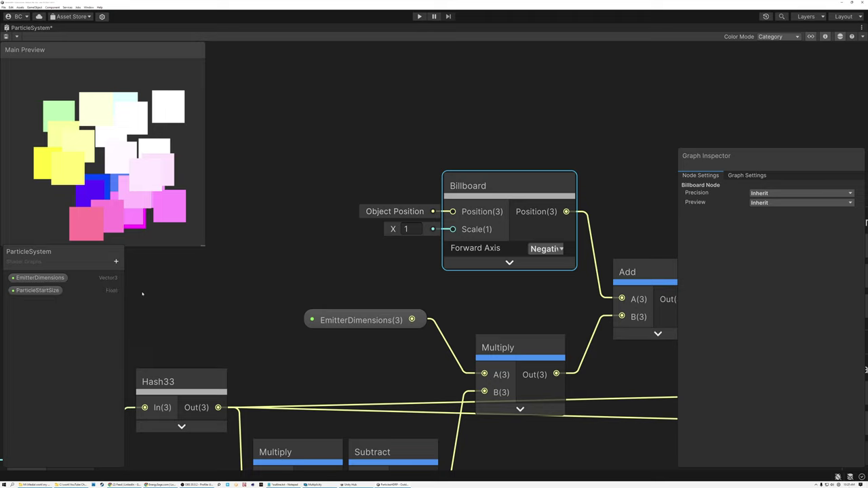
# Add a second Float property named ParticleEndSize to the Blackboard
pyautogui.click(116, 261)
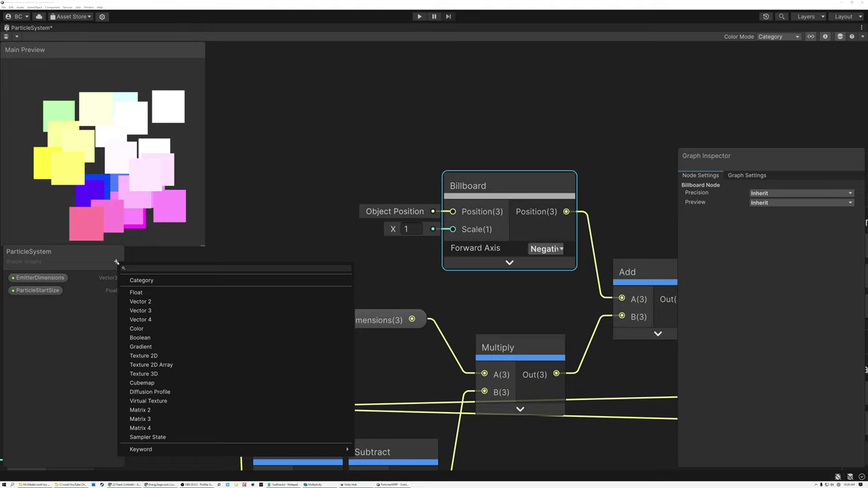
pyautogui.click(141, 294)
pyautogui.write('Particle')
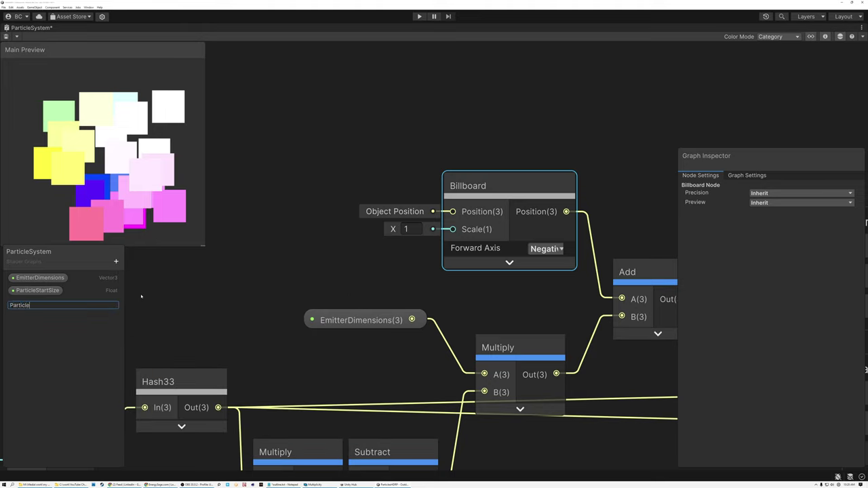
pyautogui.write('EndSize')
pyautogui.press('Return')
# Place the ParticleStartSize and ParticleEndSize properties as nodes in the graph, one above the other before the Billboard node
pyautogui.click(47, 292)
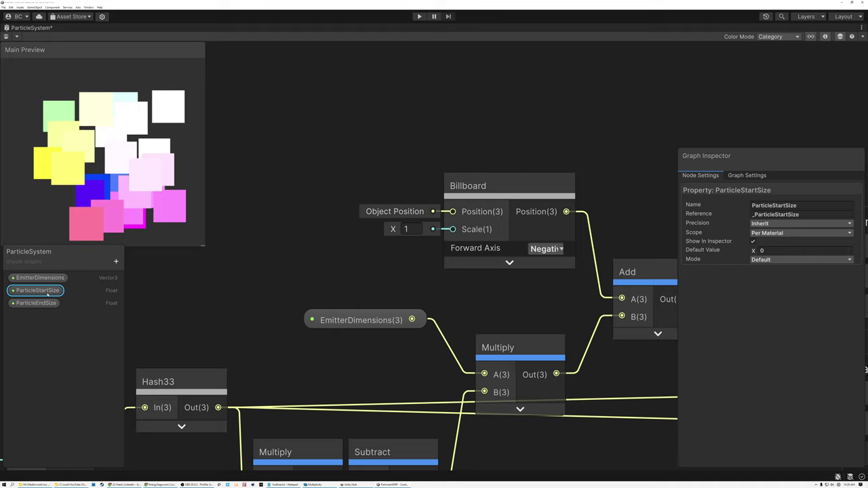
pyautogui.moveTo(325, 214); pyautogui.dragTo(425, 222, button='middle')
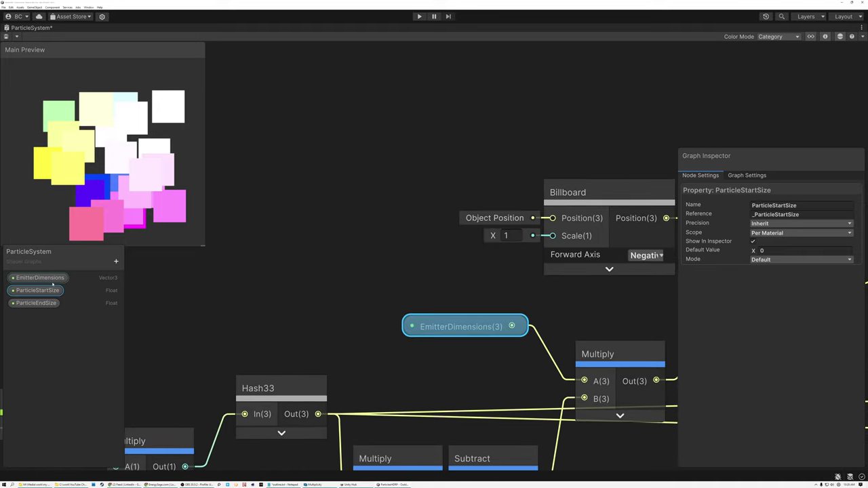
pyautogui.moveTo(312, 213); pyautogui.dragTo(313, 215)
pyautogui.click(34, 303)
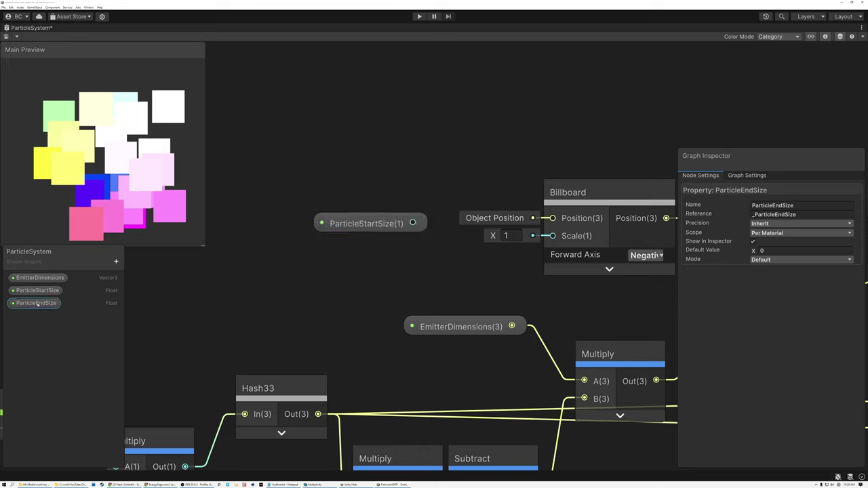
pyautogui.moveTo(363, 248)
pyautogui.mouseDown()
pyautogui.moveTo(380, 257)
pyautogui.moveTo(358, 250)
pyautogui.mouseUp()
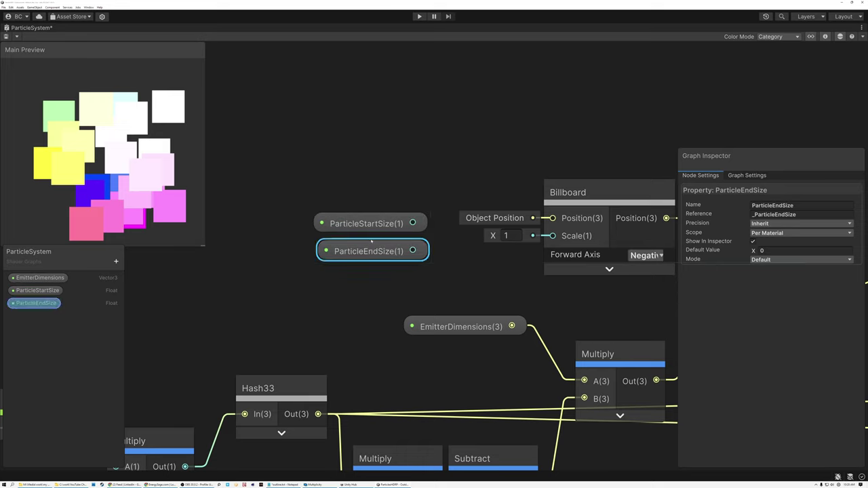
# Set the default value of ParticleStartSize to 0.1 and of ParticleEndSize to 2
pyautogui.click(770, 250)
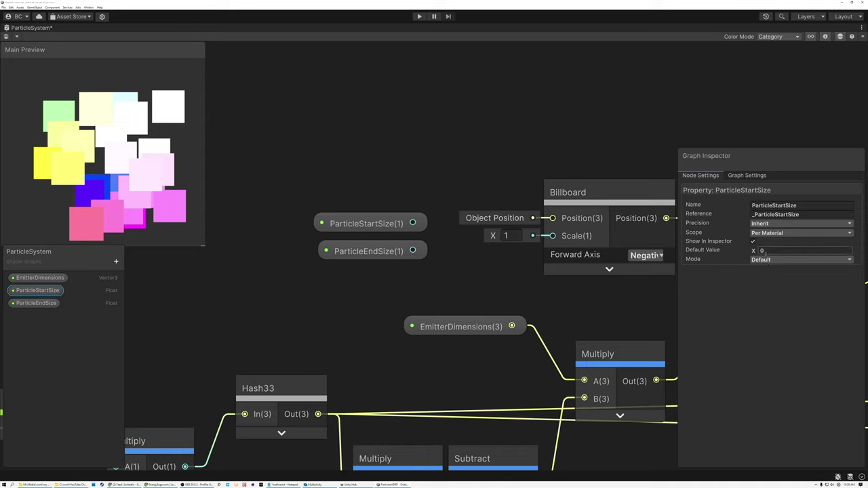
pyautogui.write('0.1')
pyautogui.click(370, 251)
pyautogui.click(769, 251)
pyautogui.press('BackSpace')
pyautogui.write('5')
pyautogui.write('2')
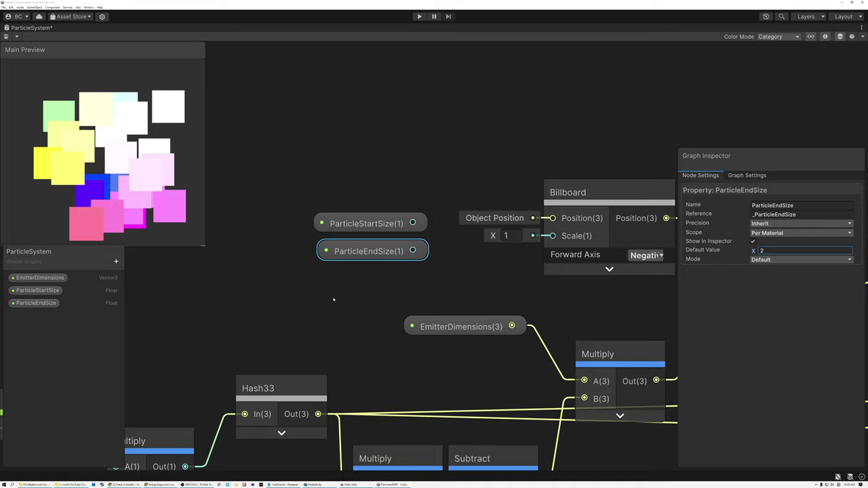
# Move the ParticleStartSize and ParticleEndSize nodes together farther away from the Billboard node to make room
pyautogui.moveTo(283, 194); pyautogui.dragTo(298, 269)
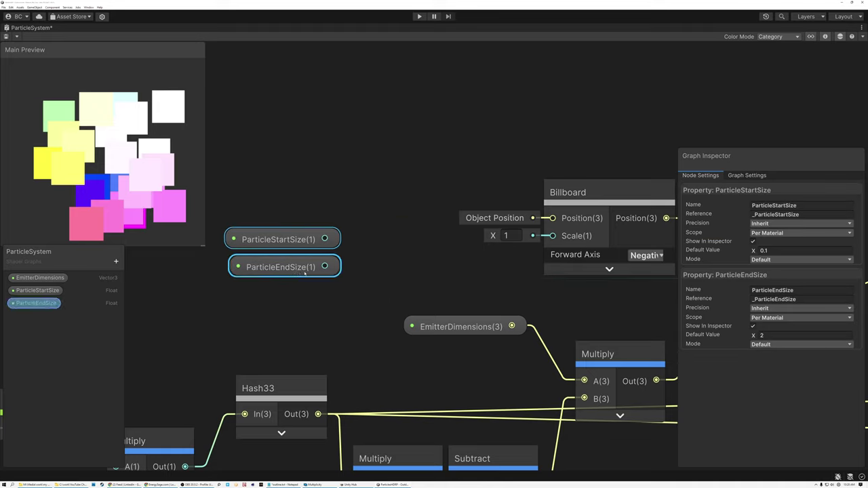
pyautogui.click(365, 244)
pyautogui.click(288, 239)
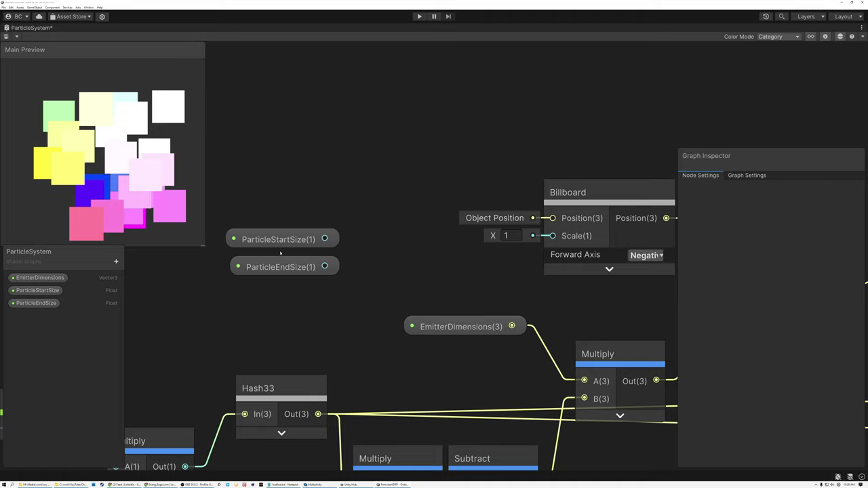
# Create a Lerp node with ParticleStartSize feeding its A input and ParticleEndSize feeding its B input
pyautogui.moveTo(325, 239); pyautogui.dragTo(398, 261)
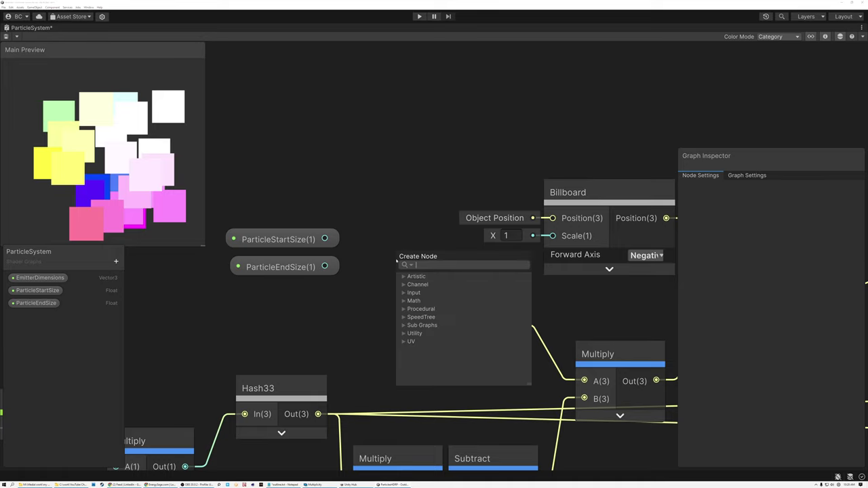
pyautogui.write('lerp')
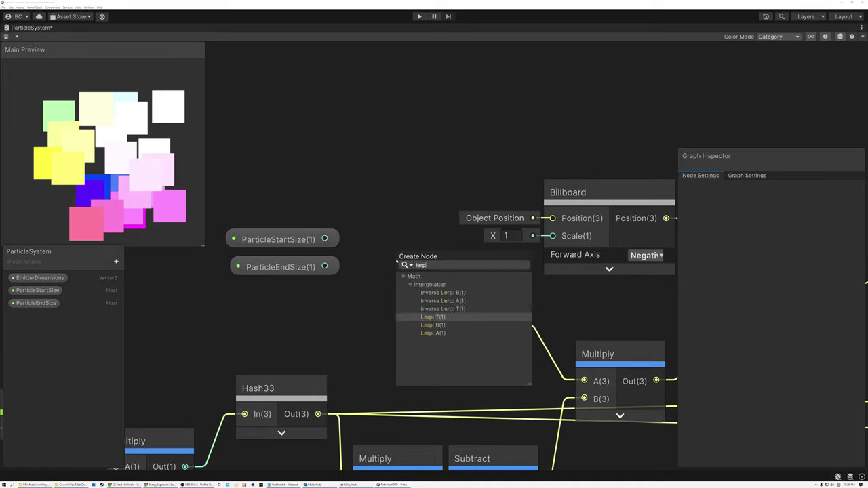
pyautogui.click(435, 333)
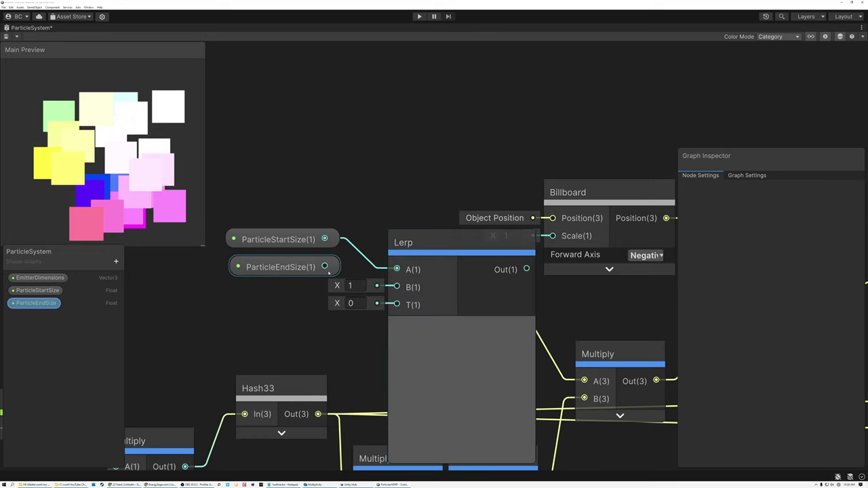
pyautogui.click(324, 267)
pyautogui.moveTo(324, 267); pyautogui.dragTo(397, 287)
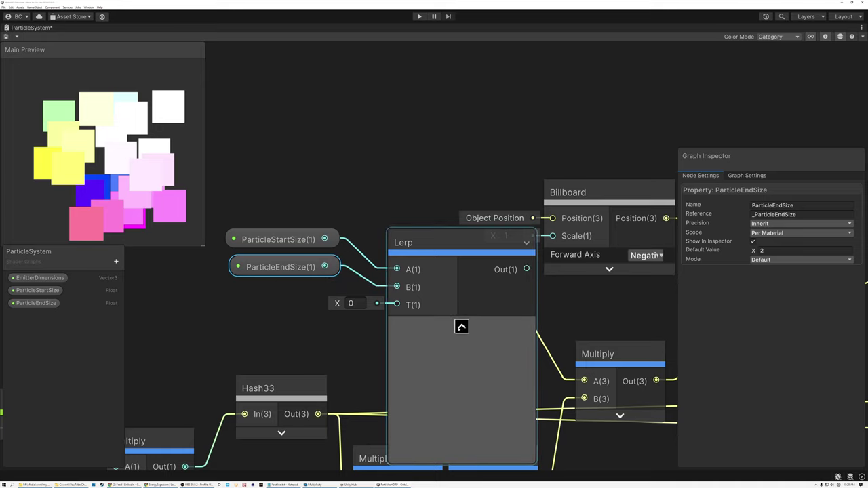
# Collapse the Lerp node's preview, move the node beside the size properties and connect its output to the Billboard's Scale input
pyautogui.click(462, 327)
pyautogui.moveTo(427, 242); pyautogui.dragTo(403, 232)
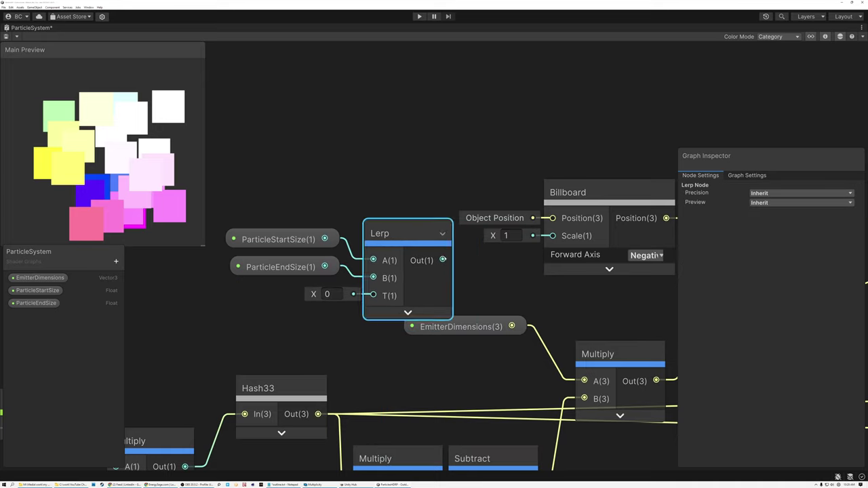
pyautogui.moveTo(443, 260); pyautogui.dragTo(553, 235)
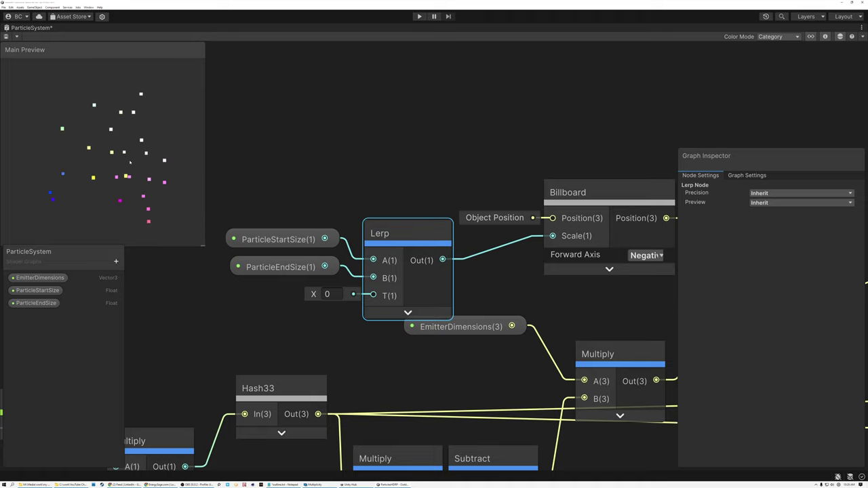
# Set the Lerp node's T input to 1 and check the particle size in the Main Preview
pyautogui.click(281, 240)
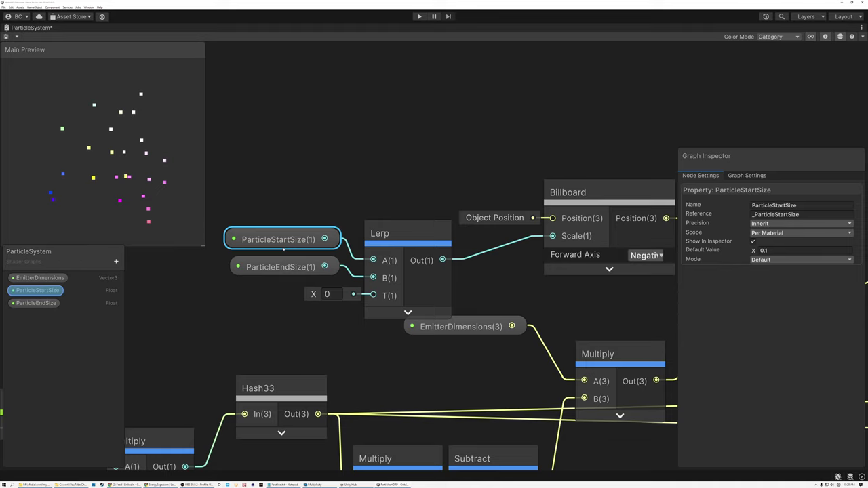
pyautogui.click(290, 267)
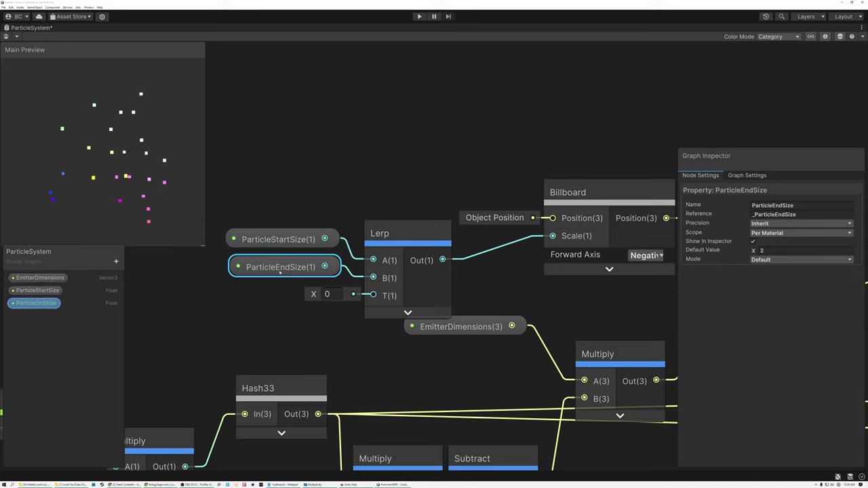
pyautogui.click(331, 294)
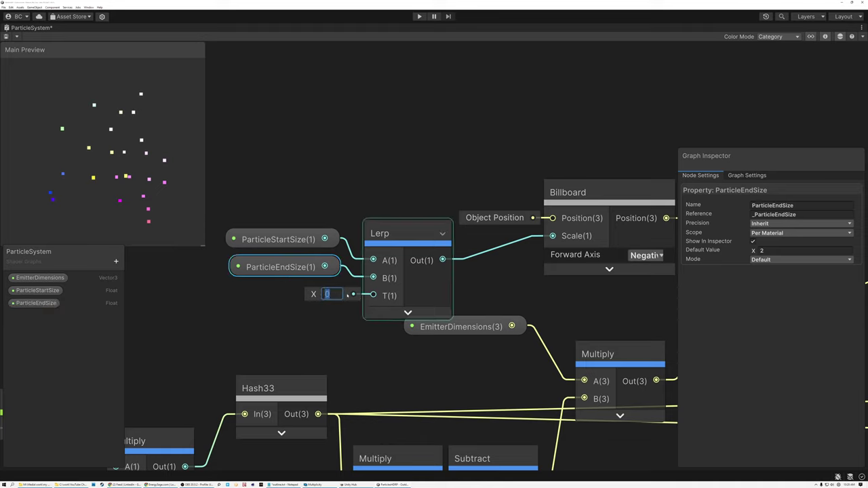
pyautogui.write('1')
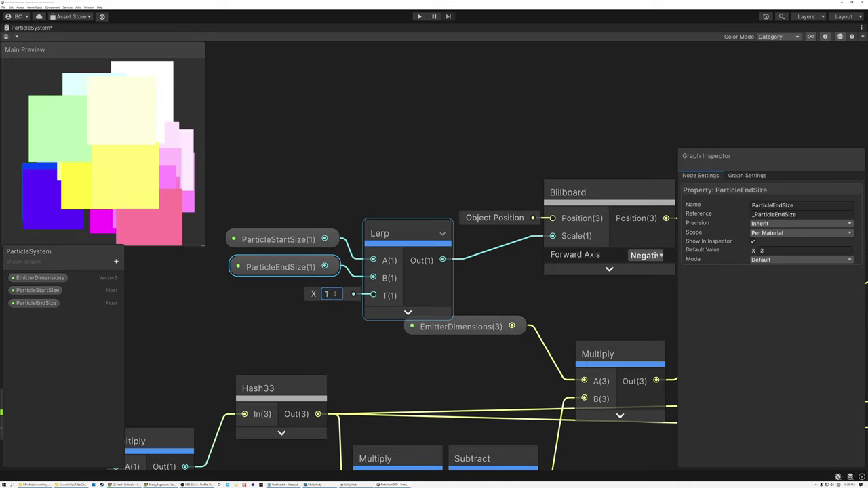
pyautogui.click(28, 126)
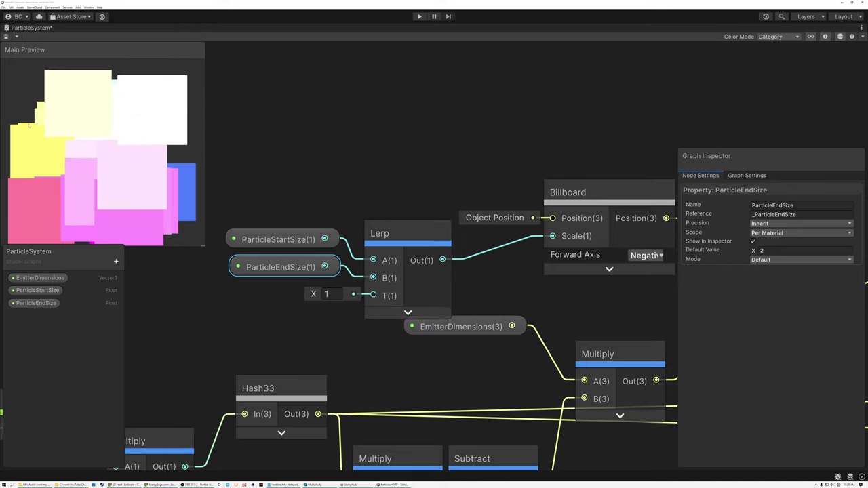
pyautogui.click(260, 267)
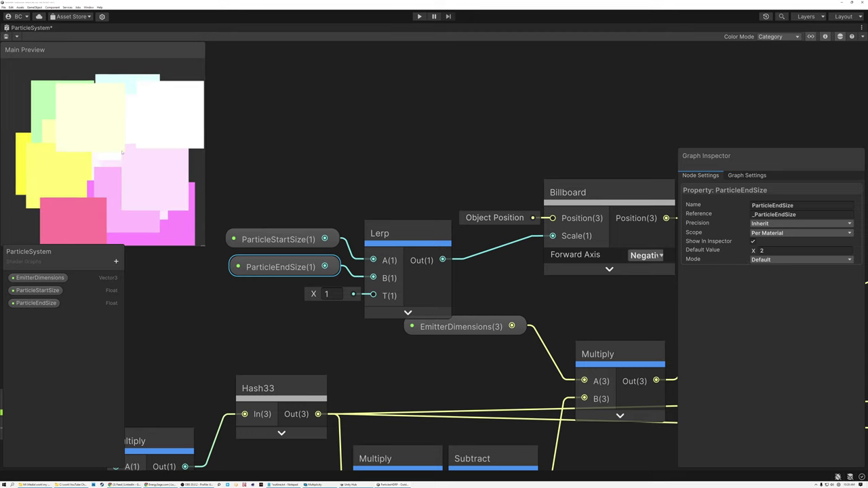
pyautogui.scroll(-3, 310, 204)
pyautogui.moveTo(352, 176); pyautogui.dragTo(417, 200, button='middle')
pyautogui.moveTo(321, 227); pyautogui.dragTo(418, 272)
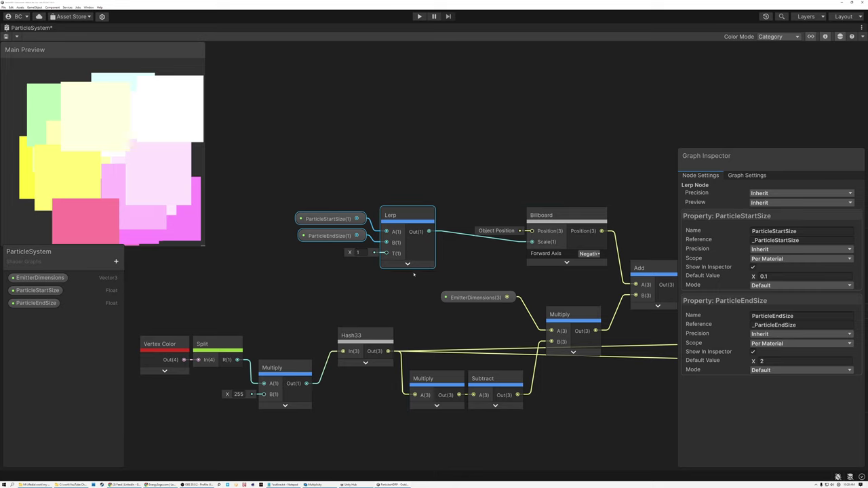
pyautogui.scroll(-3, 411, 282)
pyautogui.moveTo(391, 244); pyautogui.dragTo(390, 251, button='middle')
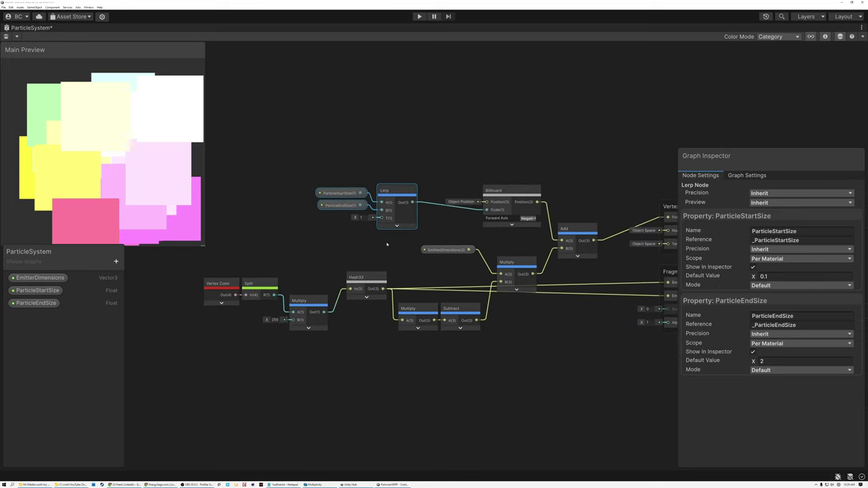
# Add a Slider node below the size properties and connect its output to the Lerp node's T input
pyautogui.scroll(4, 356, 224)
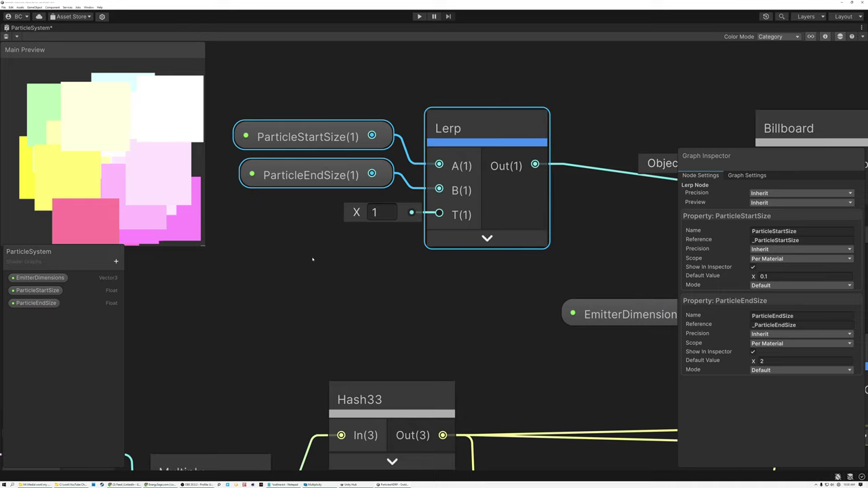
pyautogui.moveTo(315, 260); pyautogui.dragTo(407, 278, button='middle')
pyautogui.click(354, 267)
pyautogui.press('space')
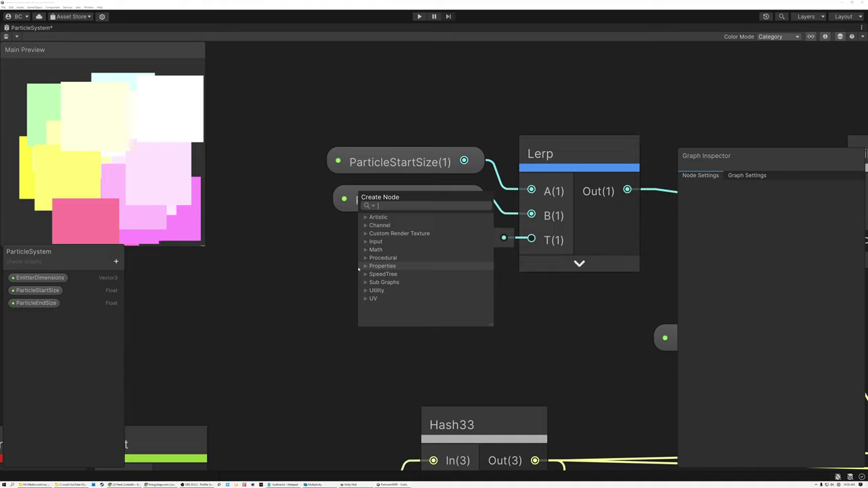
pyautogui.write('slider')
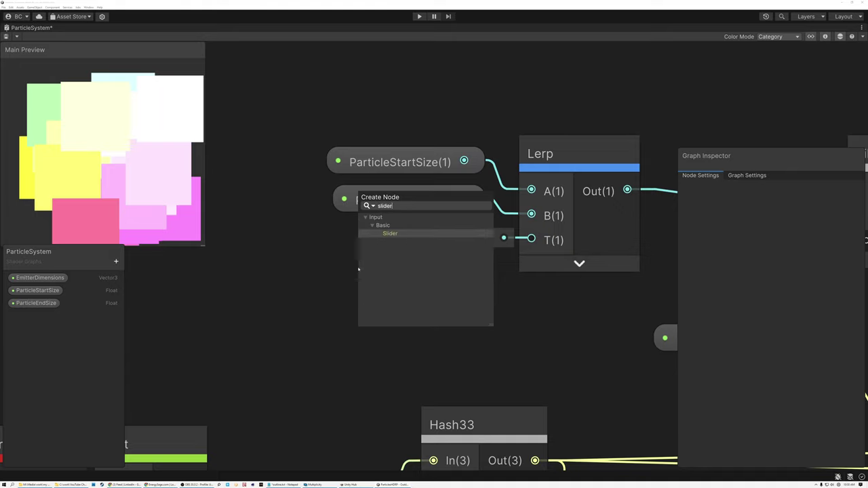
pyautogui.doubleClick(388, 234)
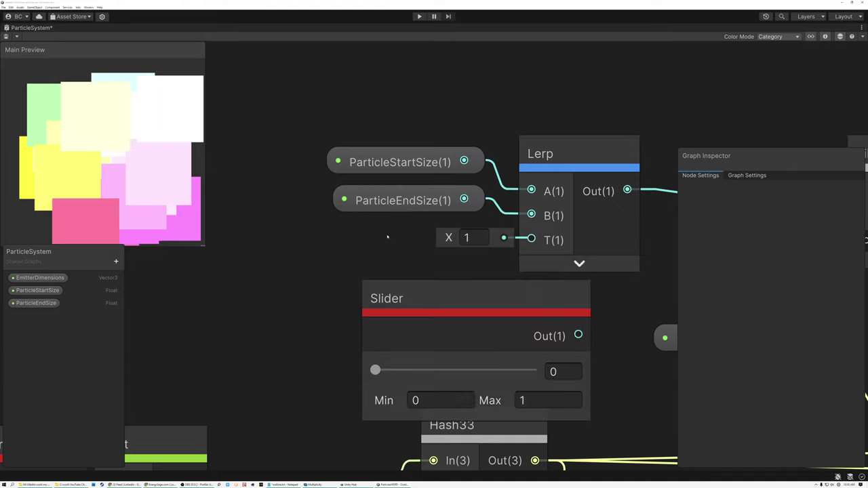
pyautogui.moveTo(447, 297); pyautogui.dragTo(256, 265)
pyautogui.moveTo(381, 305); pyautogui.dragTo(531, 239)
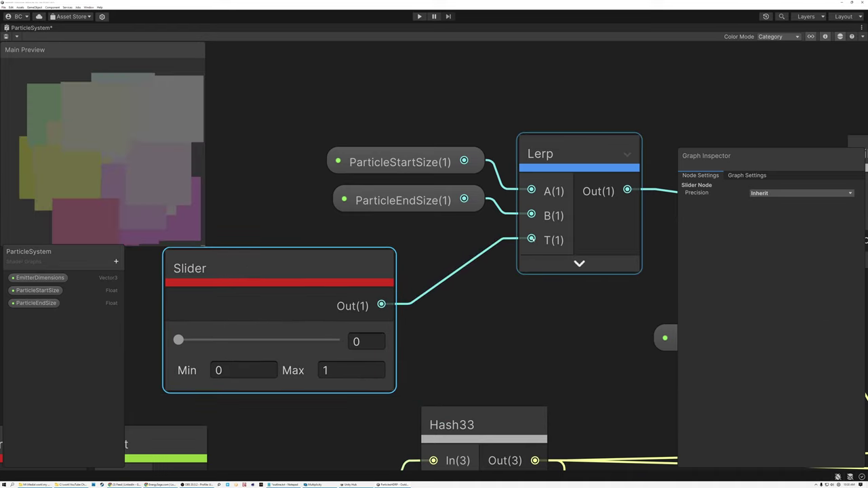
# Enlarge the Main Preview and vary the Slider node's value to test the particle size interpolation
pyautogui.scroll(-4, 337, 272)
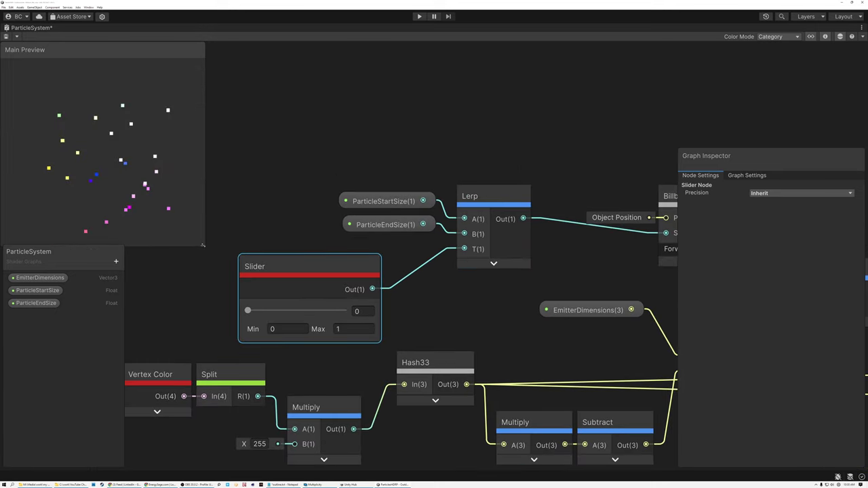
pyautogui.moveTo(203, 245); pyautogui.dragTo(303, 345)
pyautogui.moveTo(337, 249); pyautogui.dragTo(454, 225, button='middle')
pyautogui.moveTo(365, 286)
pyautogui.mouseDown()
pyautogui.moveTo(462, 287)
pyautogui.moveTo(363, 285)
pyautogui.mouseUp()
# Select the Billboard node and examine how the Lerp output feeds its Scale input
pyautogui.moveTo(612, 262); pyautogui.dragTo(347, 277, button='middle')
pyautogui.scroll(3, 532, 224)
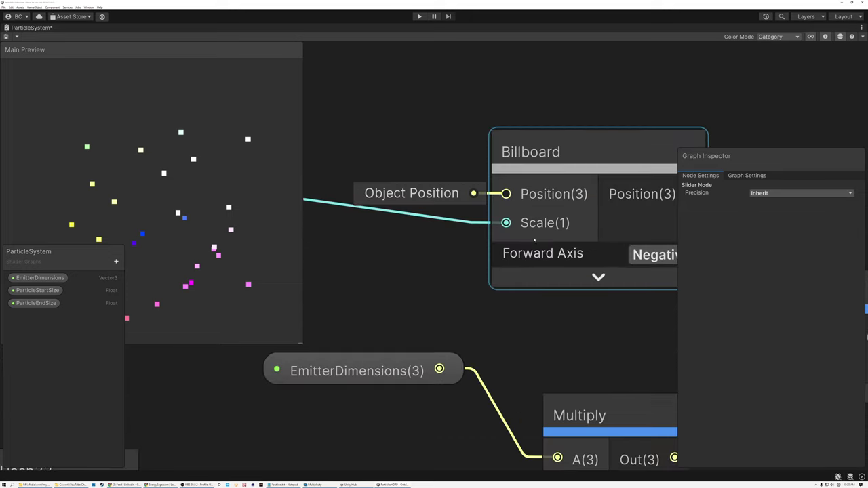
pyautogui.click(543, 163)
pyautogui.scroll(-3, 522, 240)
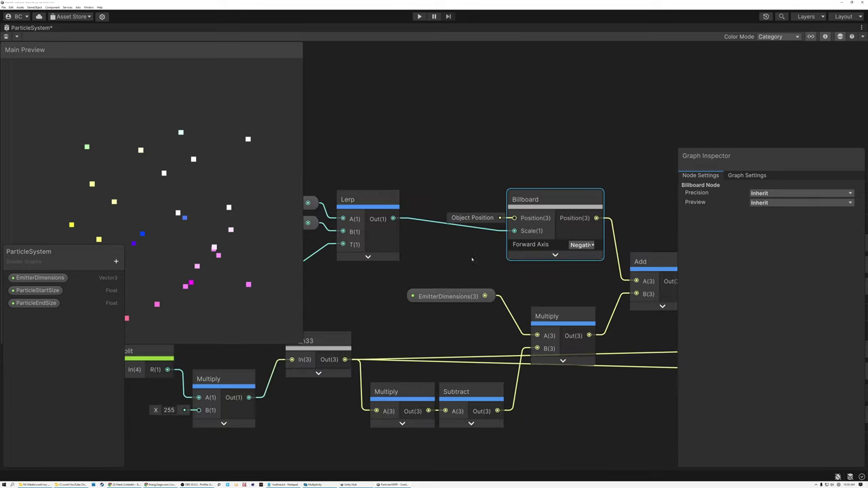
# Vary the Slider node's value between 0 and 1 to check the particle size interpolation, and shrink the Main Preview
pyautogui.moveTo(432, 245); pyautogui.dragTo(588, 252, button='middle')
pyautogui.moveTo(465, 291); pyautogui.dragTo(500, 281, button='middle')
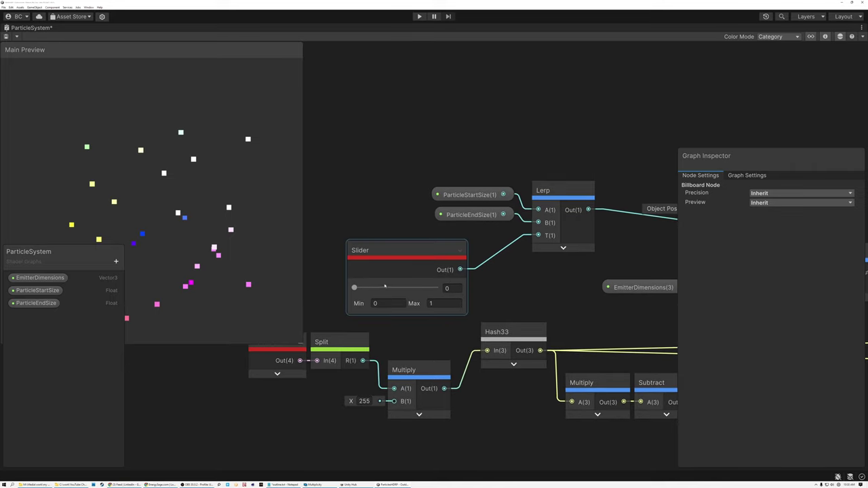
pyautogui.moveTo(356, 285); pyautogui.dragTo(448, 289)
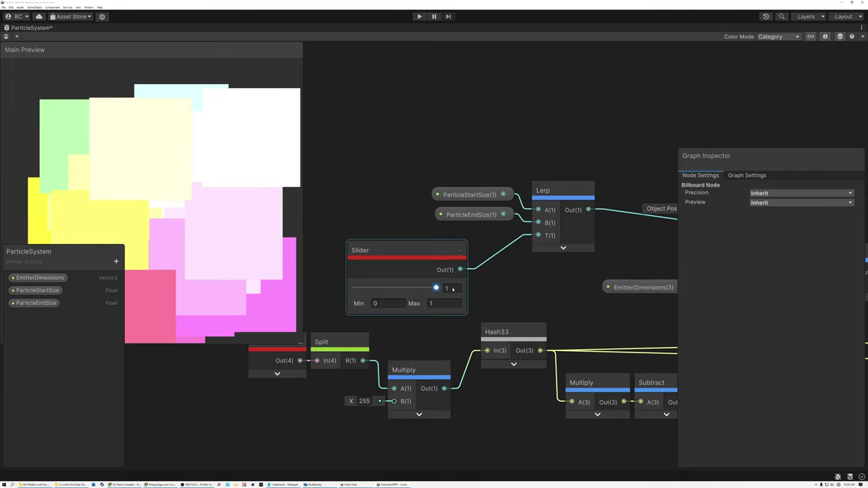
pyautogui.moveTo(447, 289); pyautogui.dragTo(353, 288)
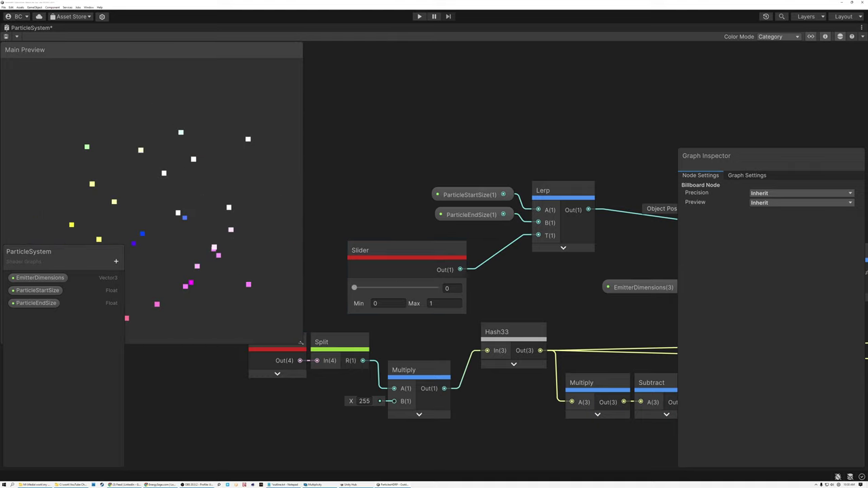
pyautogui.moveTo(301, 343); pyautogui.dragTo(171, 213)
pyautogui.moveTo(468, 226); pyautogui.dragTo(330, 188, button='middle')
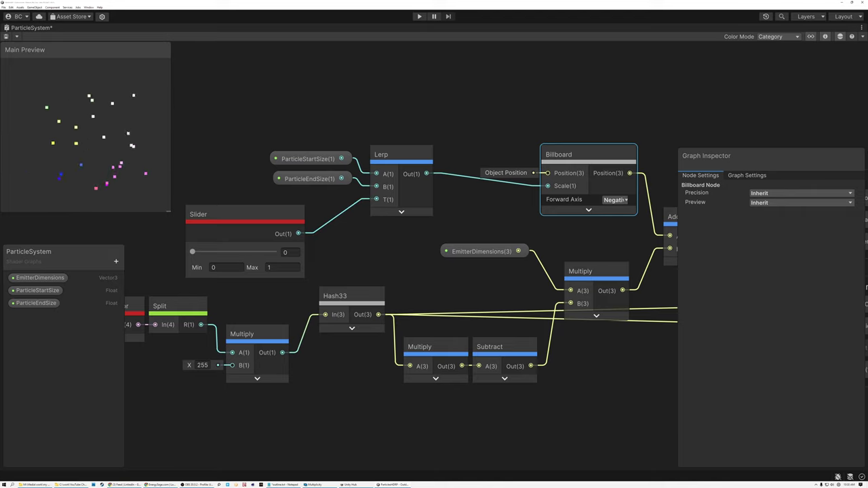
# Enlarge the Main Preview, move the Blackboard below it, and inspect the EmitterDimensions, ParticleStartSize and ParticleEndSize properties
pyautogui.moveTo(171, 214)
pyautogui.mouseDown()
pyautogui.moveTo(244, 271)
pyautogui.moveTo(357, 331)
pyautogui.mouseUp()
pyautogui.moveTo(85, 249); pyautogui.dragTo(85, 350)
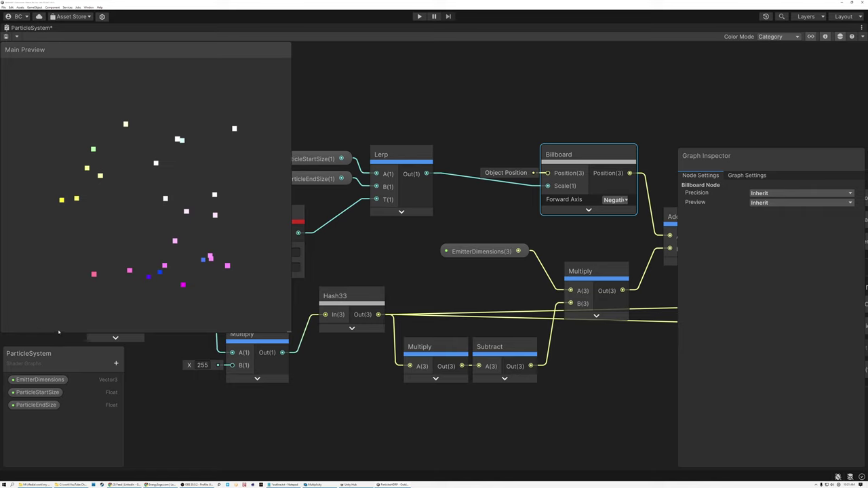
pyautogui.click(39, 380)
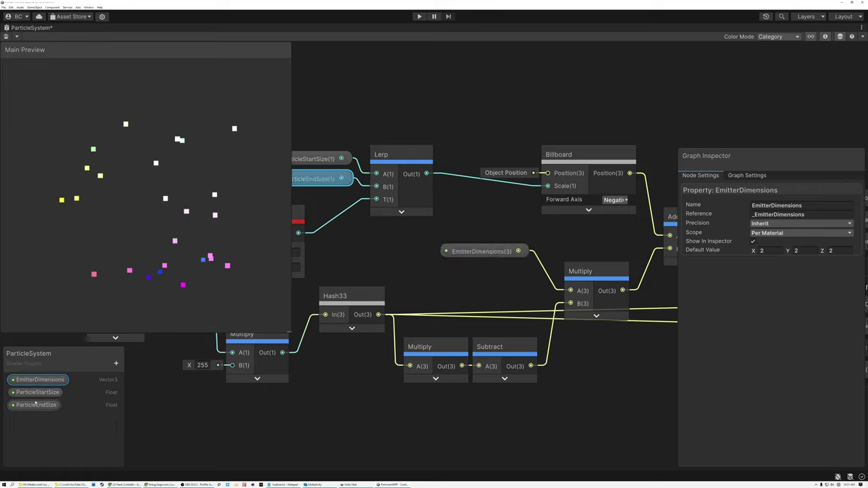
pyautogui.click(38, 392)
pyautogui.click(35, 405)
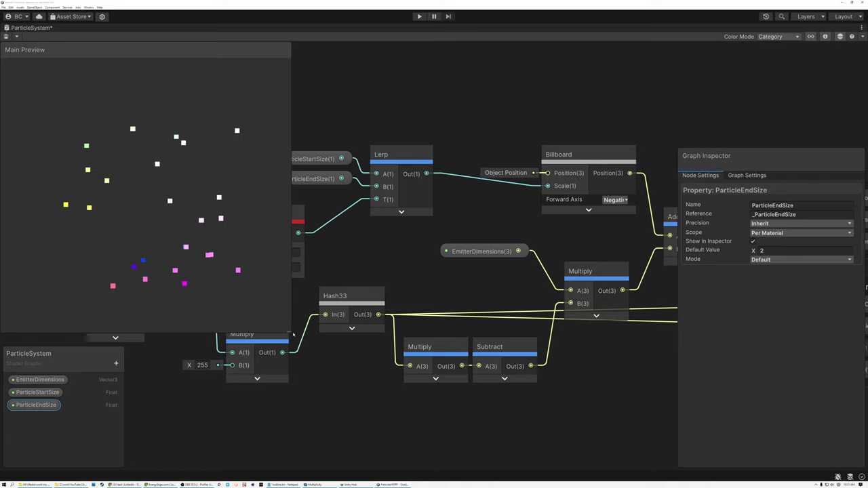
# Shrink the Main Preview and review the node network that feeds particle size and position
pyautogui.moveTo(291, 332); pyautogui.dragTo(180, 218)
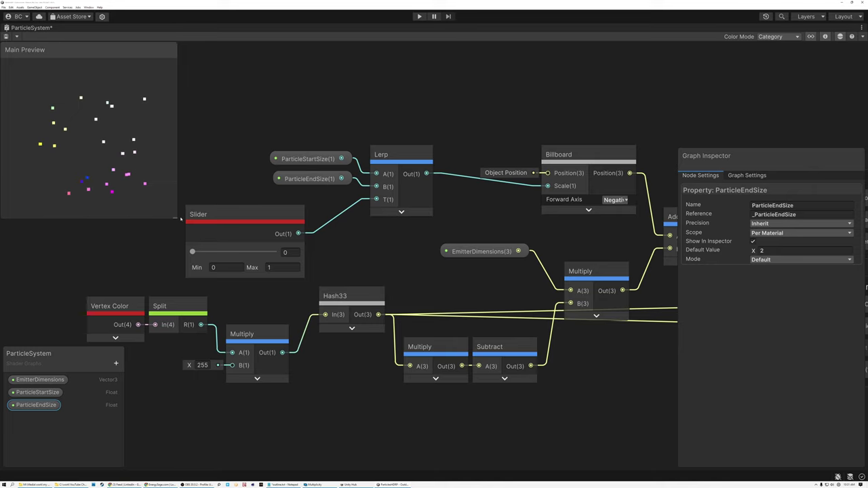
pyautogui.scroll(-3, 230, 151)
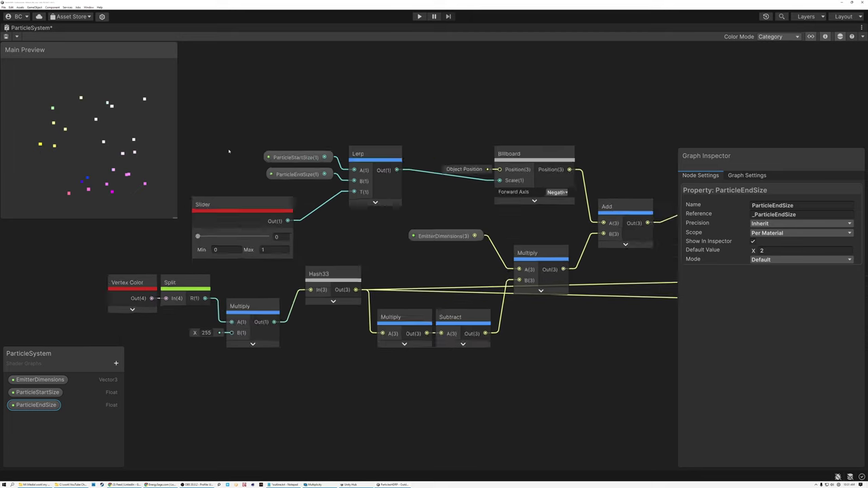
pyautogui.moveTo(201, 135); pyautogui.dragTo(527, 337)
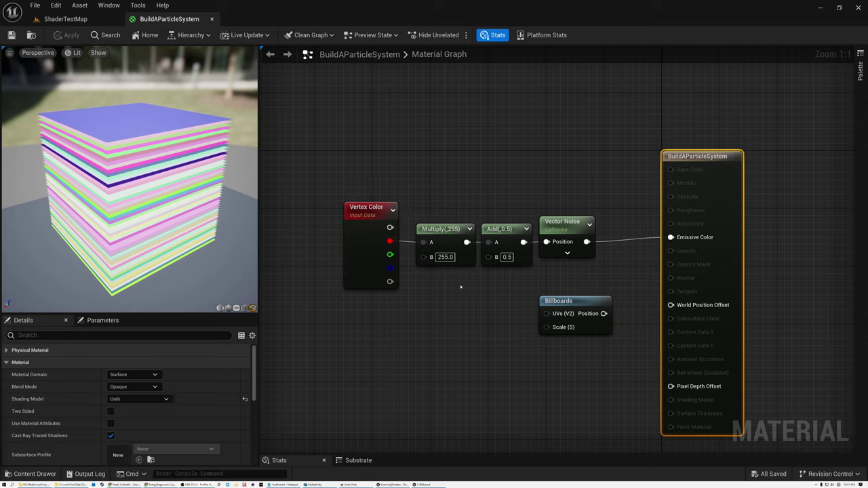
# In Unreal Engine's BuildAParticleSystem material, examine the Vertex Color, Multiply, Add and Vector Noise nodes and the preview mesh
pyautogui.click(369, 208)
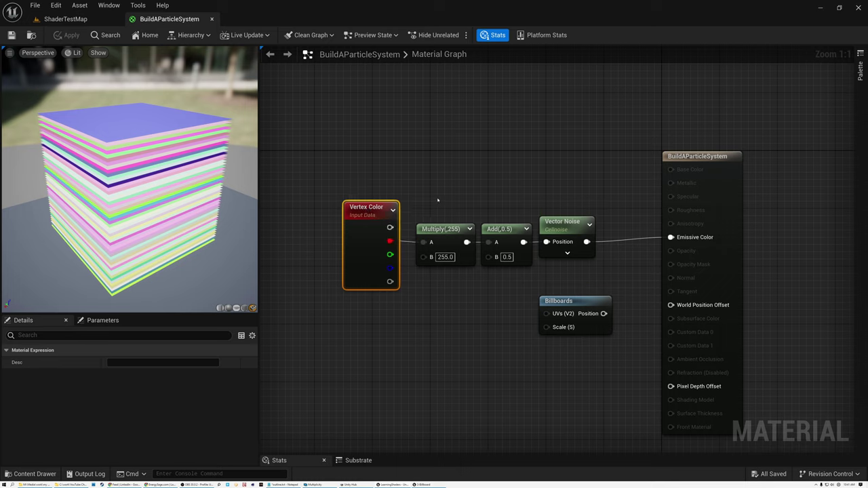
pyautogui.click(425, 221)
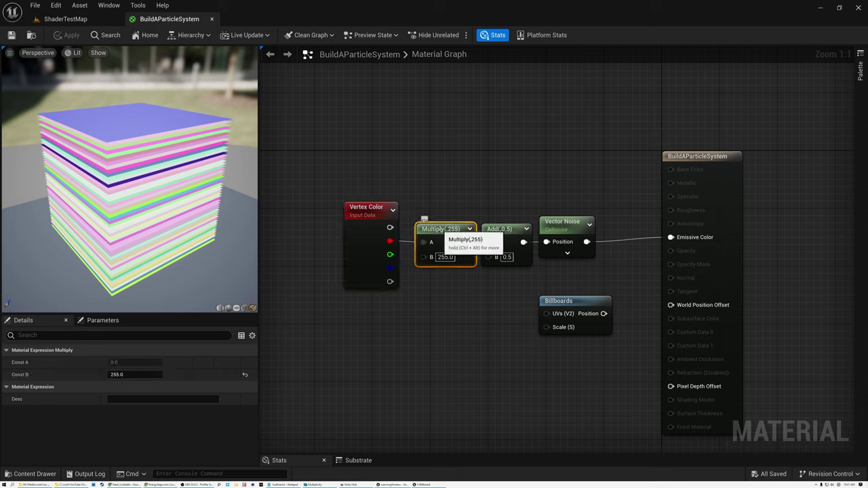
pyautogui.click(490, 220)
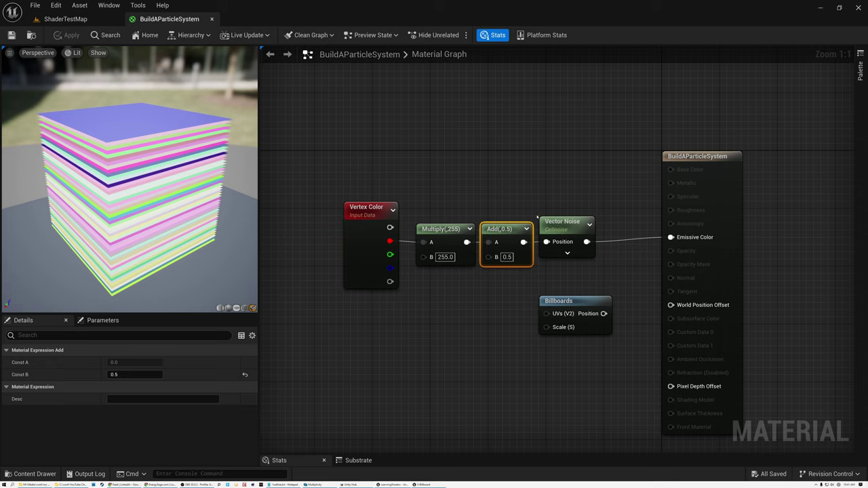
pyautogui.click(567, 230)
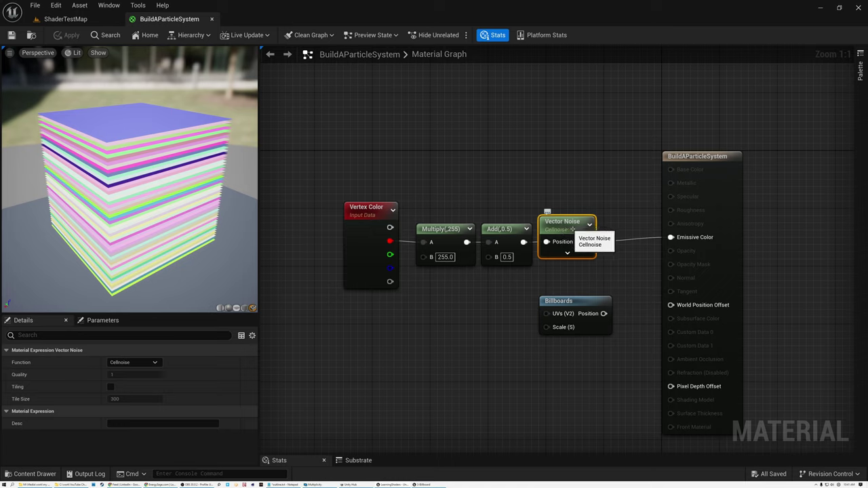
pyautogui.moveTo(115, 162); pyautogui.dragTo(130, 150)
pyautogui.moveTo(124, 224); pyautogui.dragTo(125, 207)
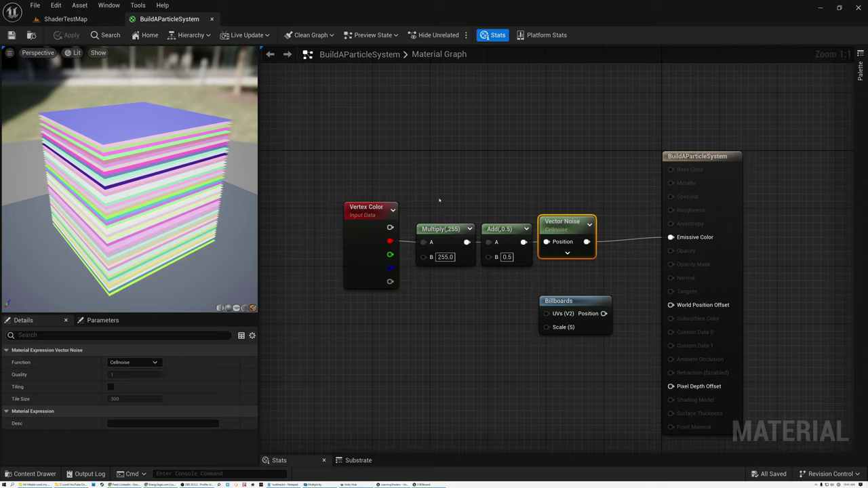
# Move the Vertex Color to Vector Noise chain away from the material output and multiply the Vector Noise output by 2
pyautogui.moveTo(378, 169); pyautogui.dragTo(518, 223)
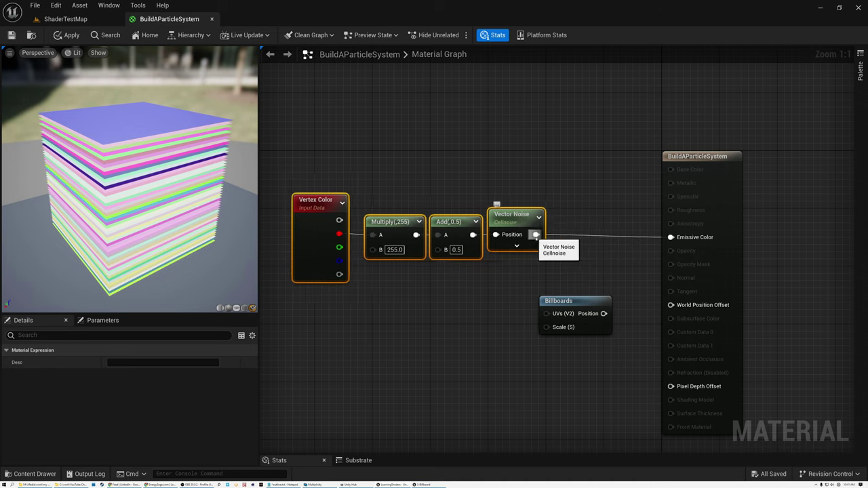
pyautogui.moveTo(525, 223); pyautogui.dragTo(495, 222)
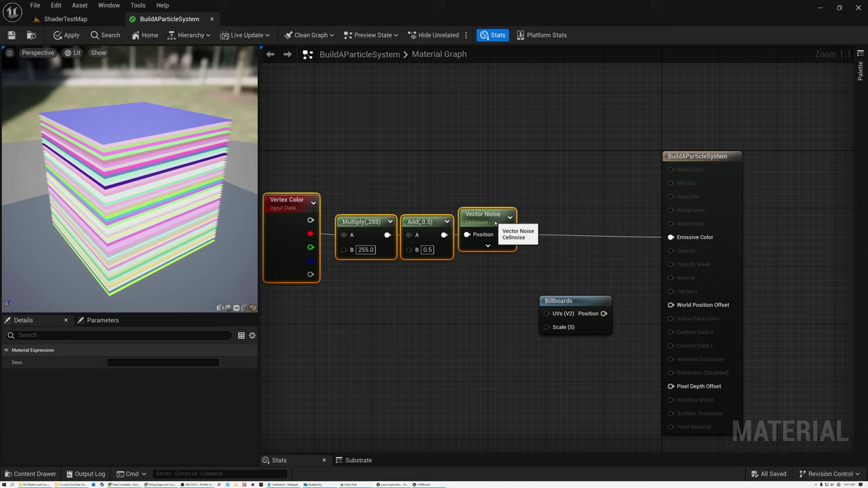
pyautogui.moveTo(496, 223); pyautogui.dragTo(446, 268)
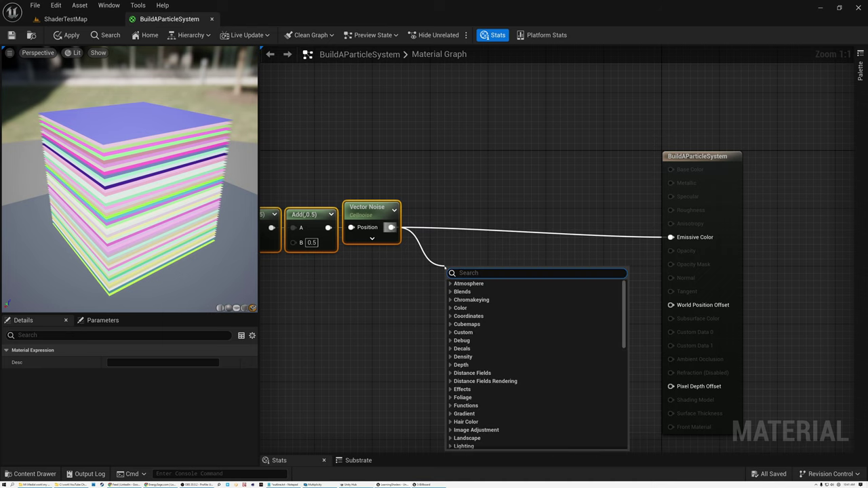
pyautogui.write('mul')
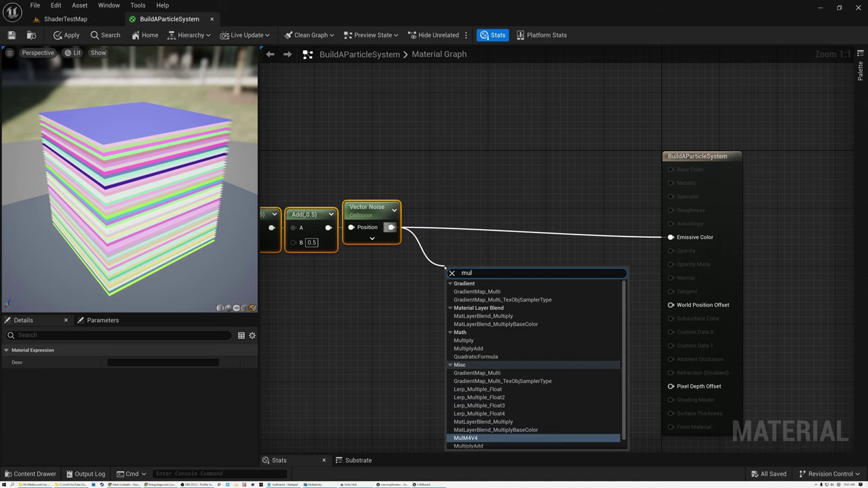
pyautogui.click(465, 340)
pyautogui.click(470, 300)
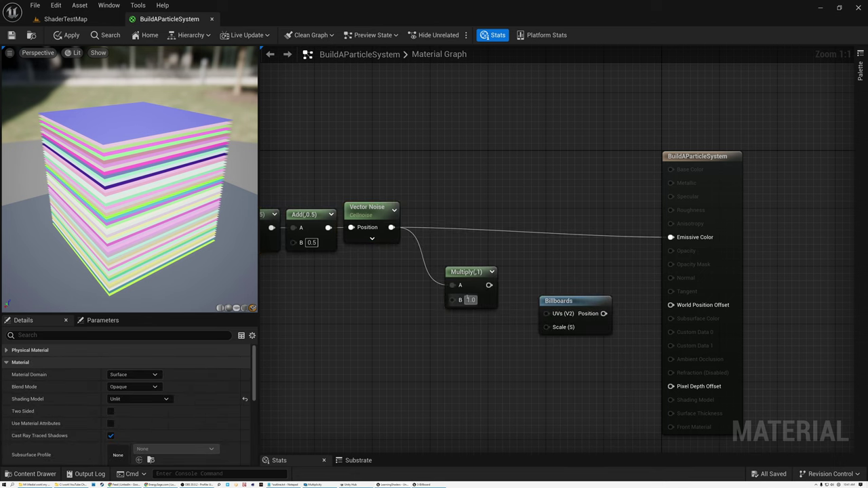
pyautogui.write('2')
pyautogui.press('Return')
# Subtract 1 from the Multiply output with a new Subtract node and line both nodes up below Vector Noise
pyautogui.moveTo(489, 285); pyautogui.dragTo(511, 290)
pyautogui.write('sub')
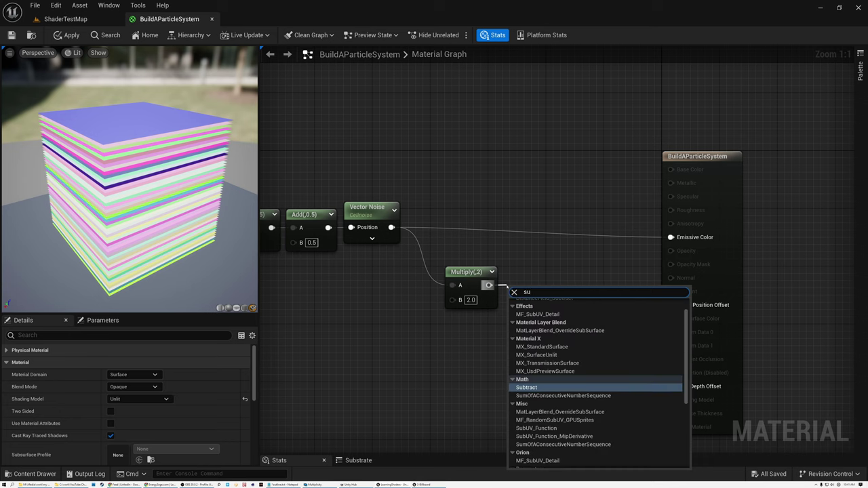
pyautogui.click(528, 339)
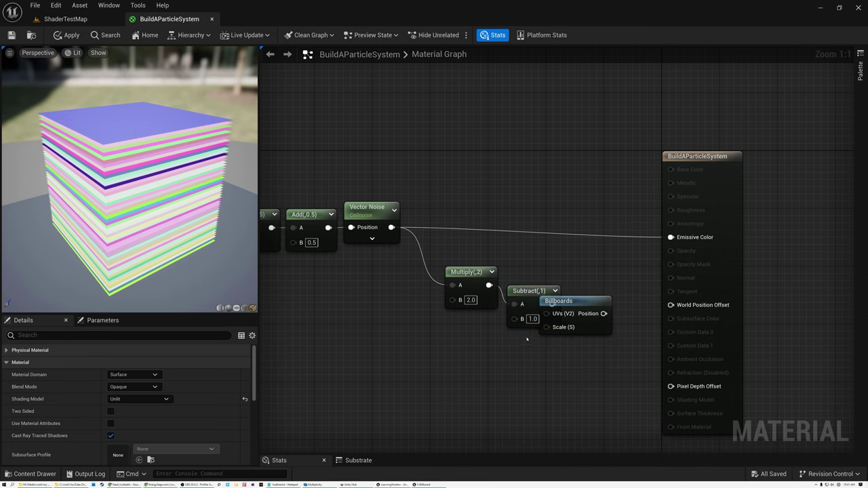
pyautogui.keyDown('ctrl'); pyautogui.click(495, 273); pyautogui.keyUp('ctrl')
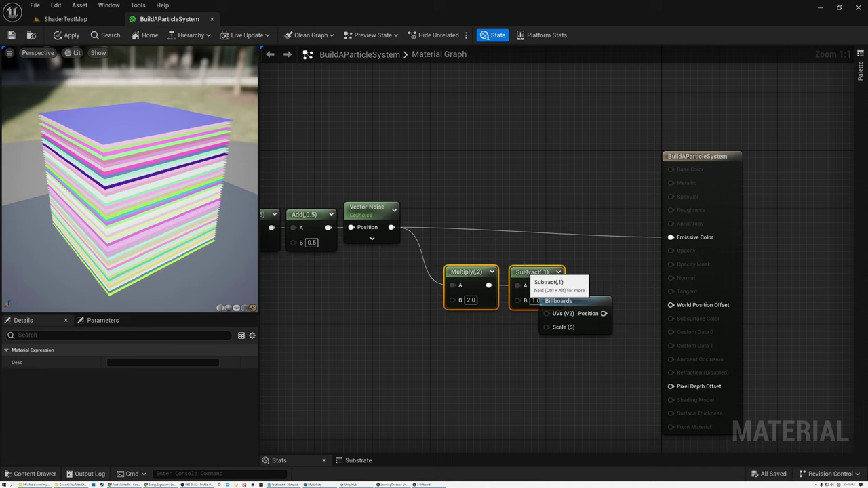
pyautogui.moveTo(497, 274); pyautogui.dragTo(468, 252)
# Move the Billboards node above the Vector Noise connection to Emissive Color
pyautogui.scroll(5, 467, 252)
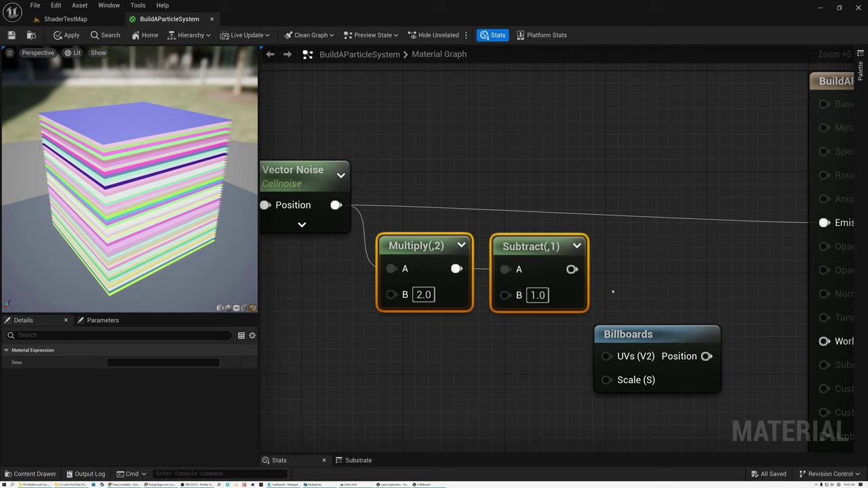
pyautogui.click(670, 334)
pyautogui.moveTo(670, 334); pyautogui.dragTo(592, 92)
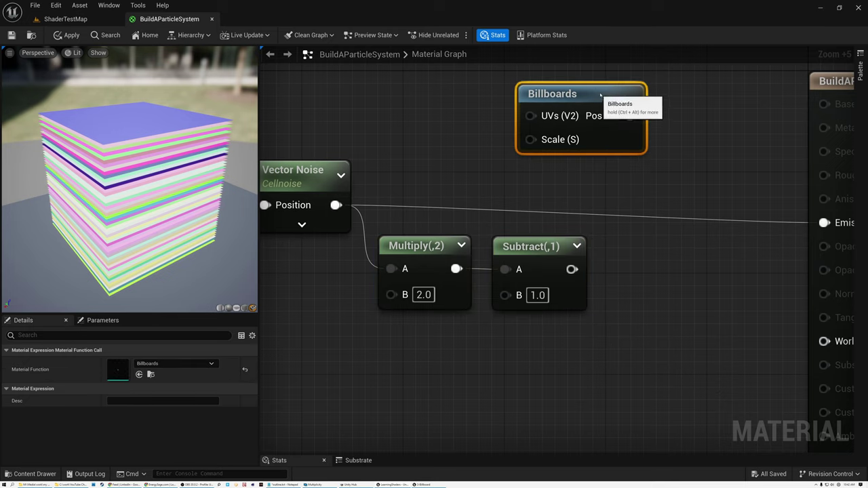
# Add a Constant3Vector node below the Multiply and Subtract nodes
pyautogui.moveTo(431, 361); pyautogui.dragTo(439, 260, button='right')
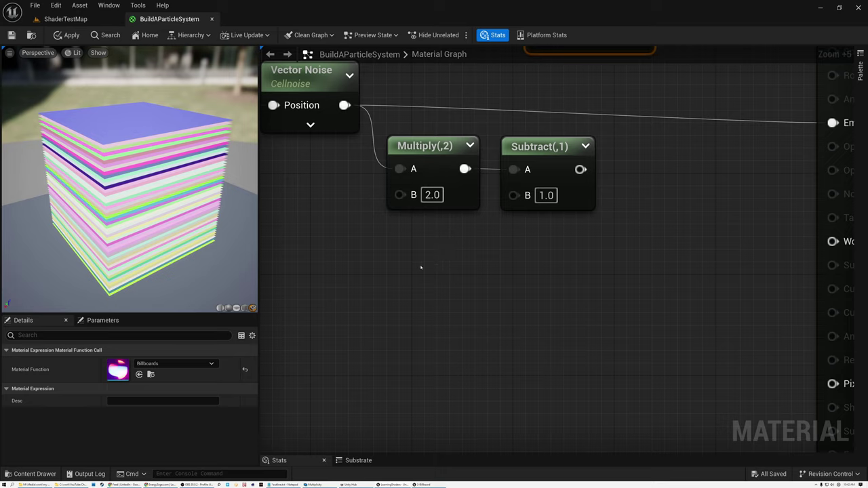
pyautogui.rightClick(420, 268)
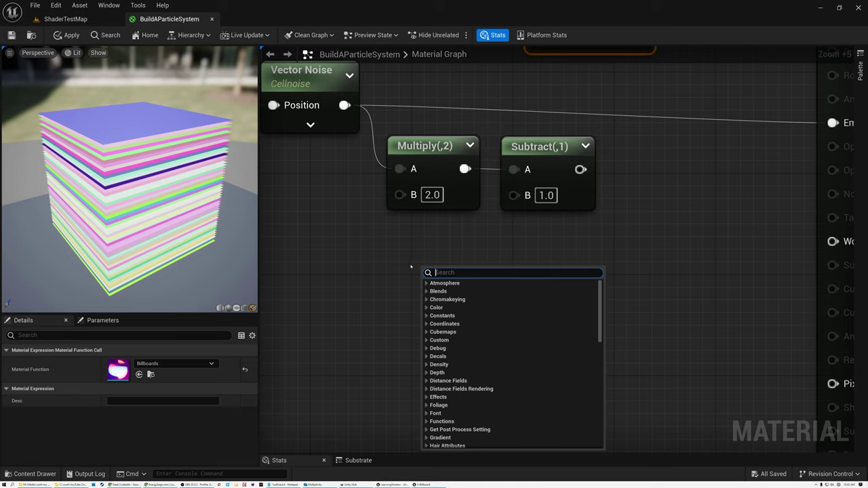
pyautogui.click(426, 288)
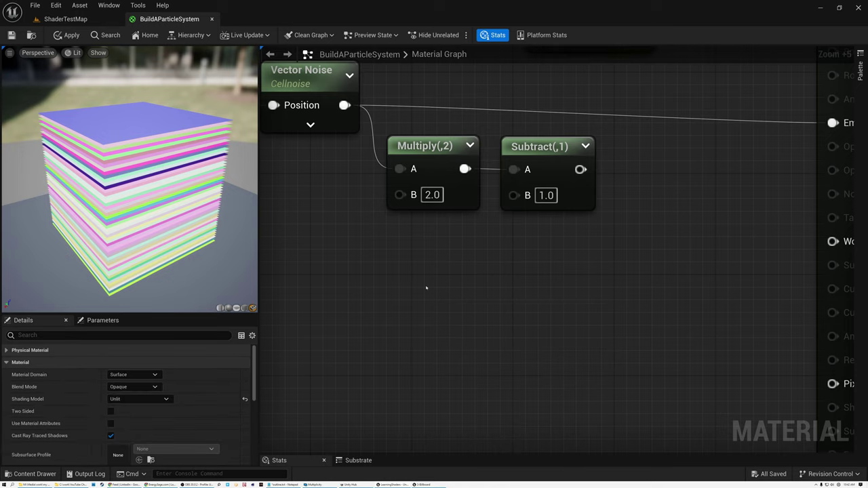
pyautogui.click(426, 288)
pyautogui.moveTo(482, 297); pyautogui.dragTo(440, 274)
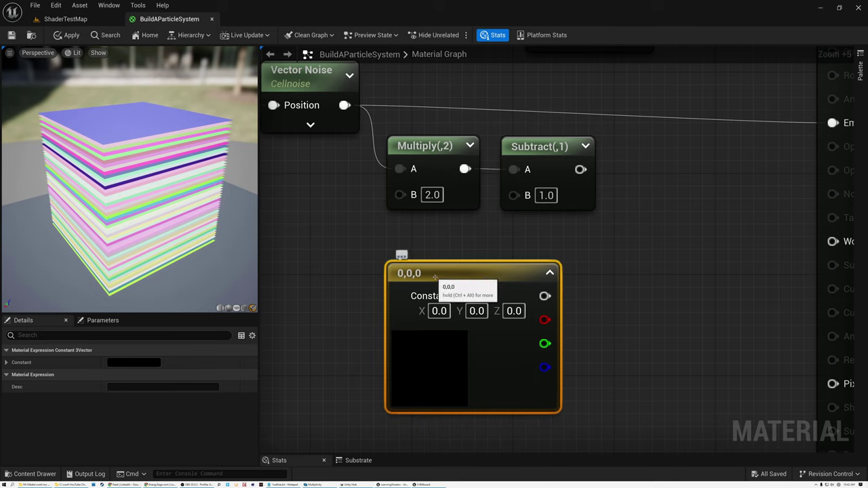
# Set the Constant3Vector's X, Y and Z values to 3
pyautogui.click(442, 311)
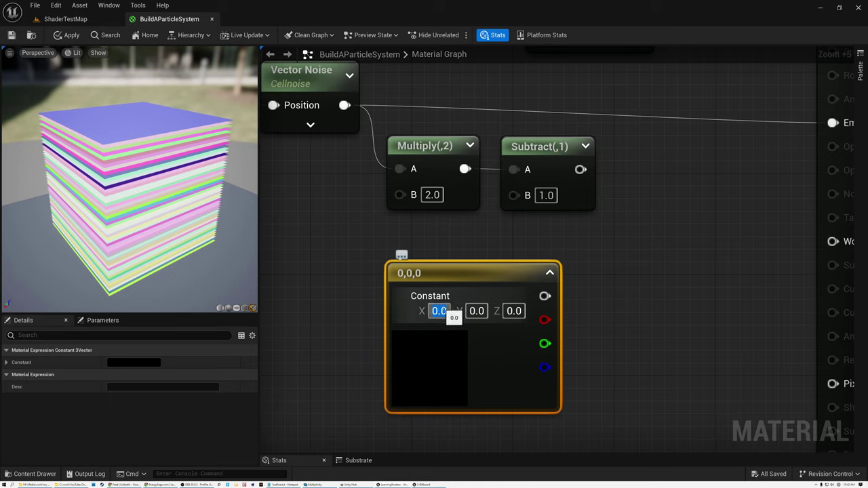
pyautogui.write('3')
pyautogui.click(477, 311)
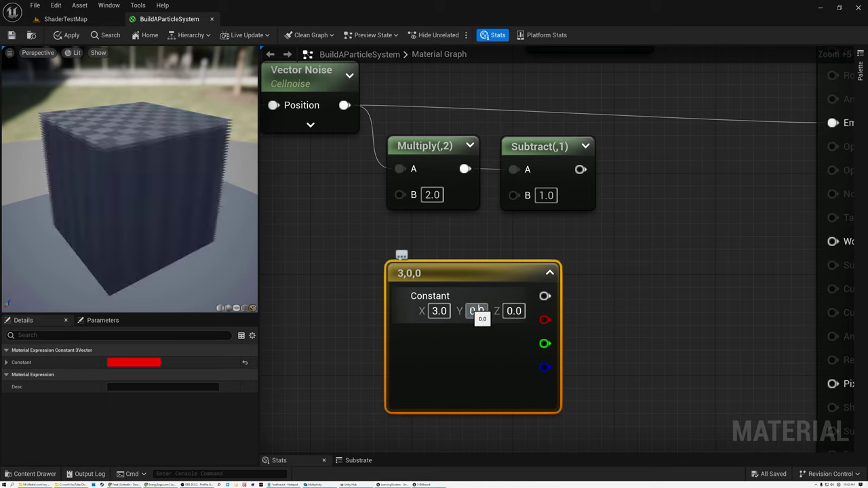
pyautogui.write('3')
pyautogui.click(514, 311)
pyautogui.write('3')
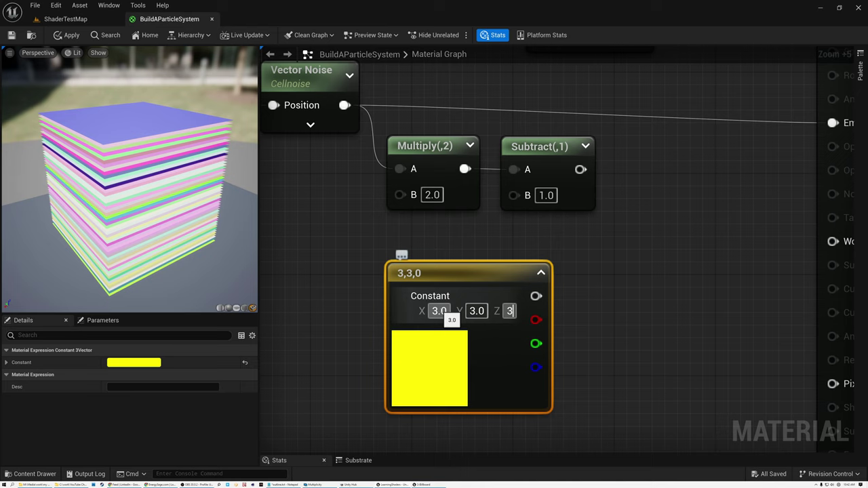
# Set the Constant3Vector's X, Y and Z values to 300 and shift the node sideways below the Multiply node
pyautogui.click(439, 311)
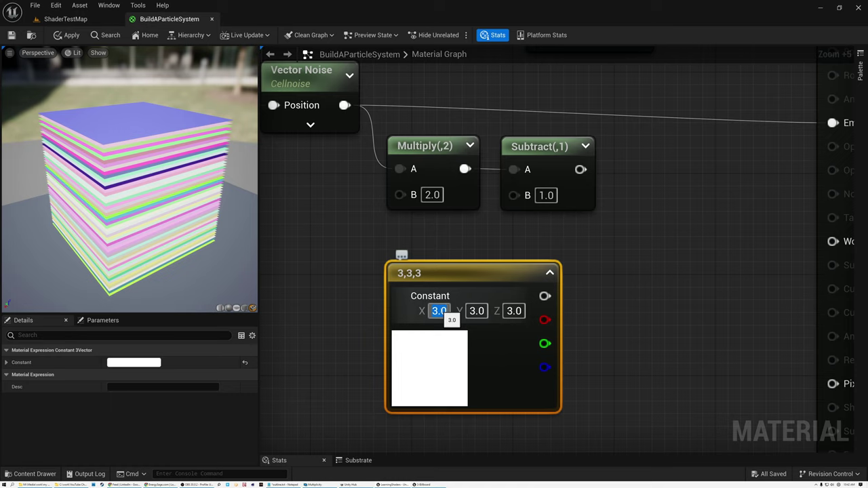
pyautogui.write('300')
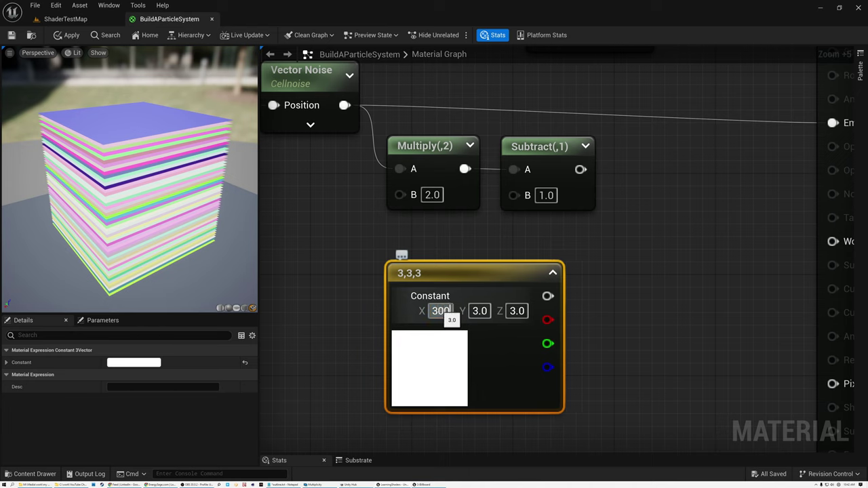
pyautogui.click(488, 310)
pyautogui.write('300')
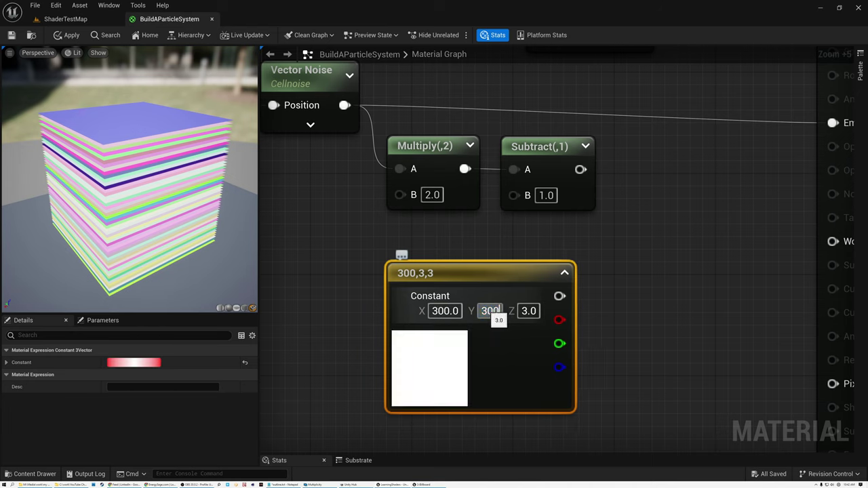
pyautogui.click(536, 311)
pyautogui.write('300')
pyautogui.press('Return')
pyautogui.moveTo(506, 273); pyautogui.dragTo(458, 272)
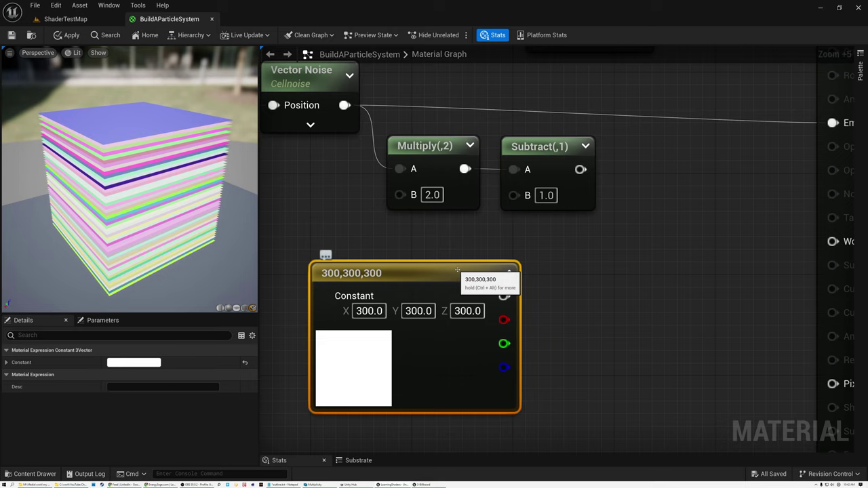
# Convert the 300,300,300 constant to a parameter named EmitterSize
pyautogui.rightClick(415, 276)
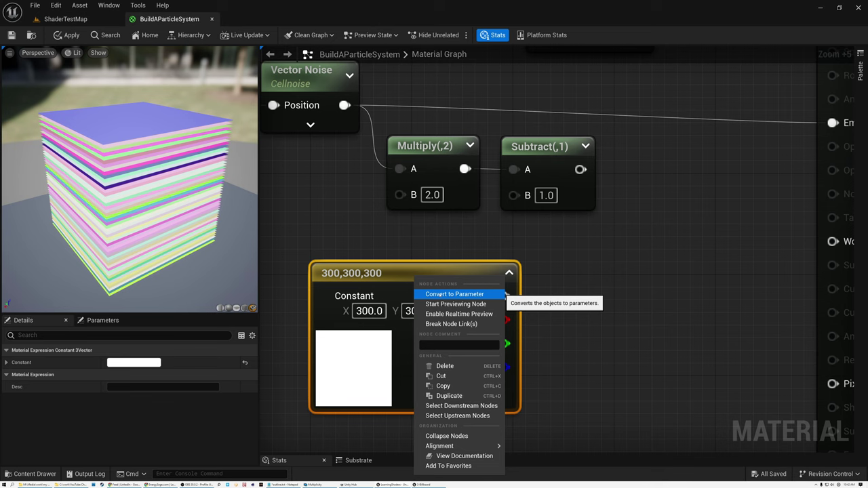
pyautogui.click(440, 295)
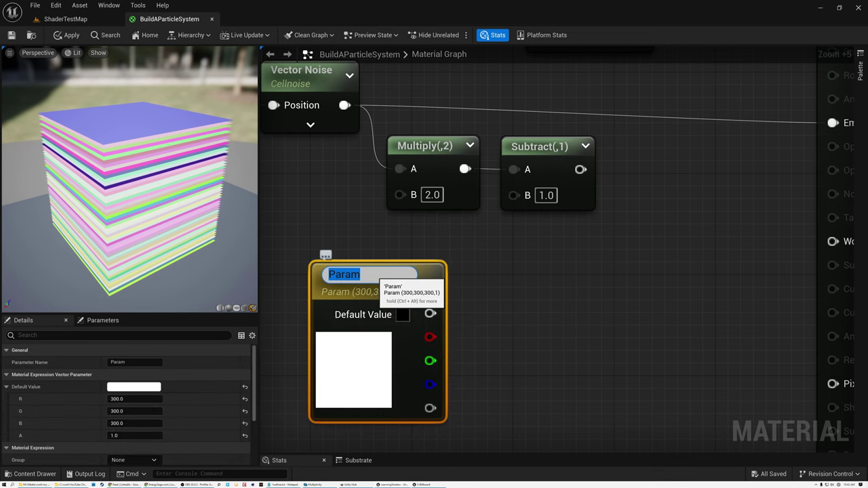
pyautogui.write('EmitterSize')
pyautogui.press('Return')
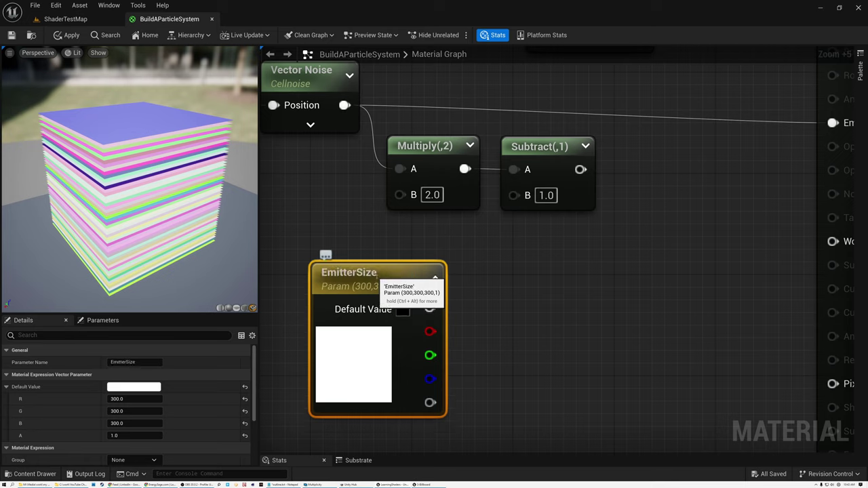
pyautogui.click(130, 400)
pyautogui.click(129, 410)
pyautogui.click(133, 424)
pyautogui.moveTo(377, 266)
pyautogui.mouseDown()
pyautogui.moveTo(390, 266)
pyautogui.moveTo(377, 269)
pyautogui.mouseUp()
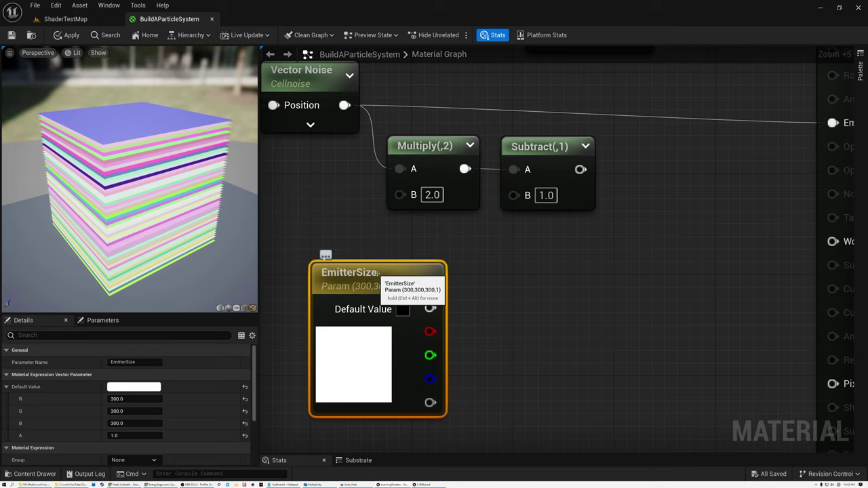
# Place EmitterSize below the Subtract node and multiply the Subtract output by it with a new Multiply node
pyautogui.moveTo(386, 270); pyautogui.dragTo(538, 237)
pyautogui.moveTo(415, 127); pyautogui.dragTo(580, 280)
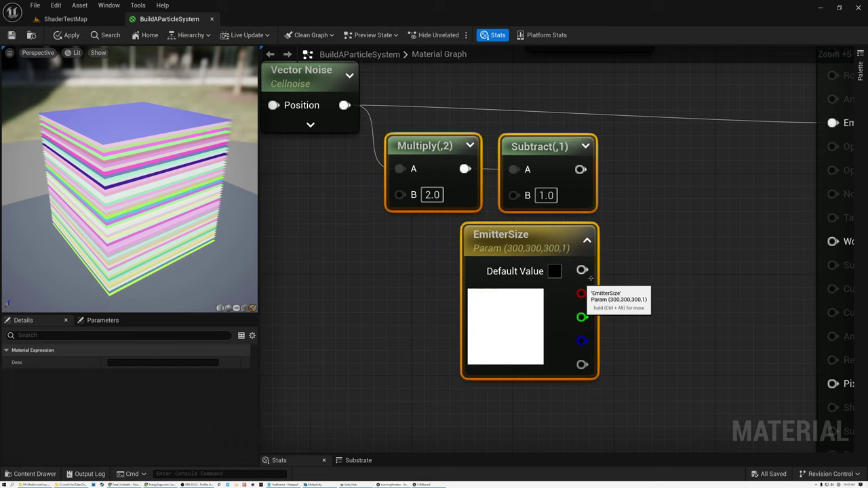
pyautogui.moveTo(655, 200); pyautogui.dragTo(542, 287, button='right')
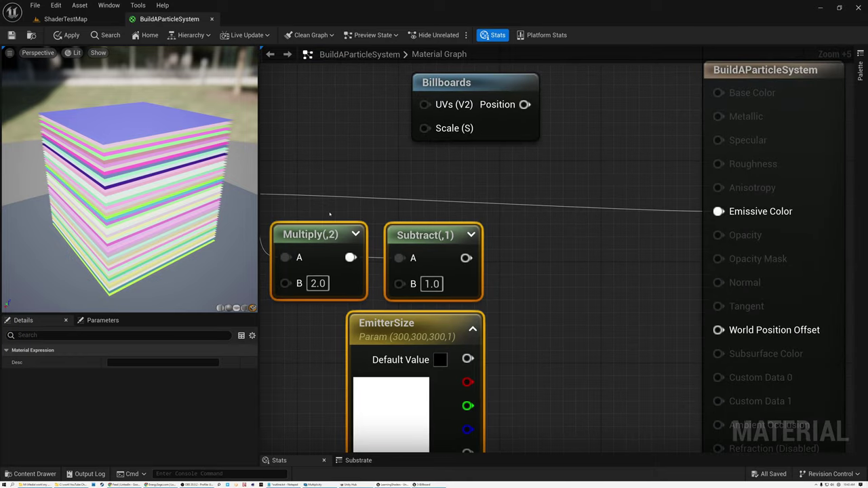
pyautogui.click(319, 213)
pyautogui.moveTo(319, 213); pyautogui.dragTo(517, 306)
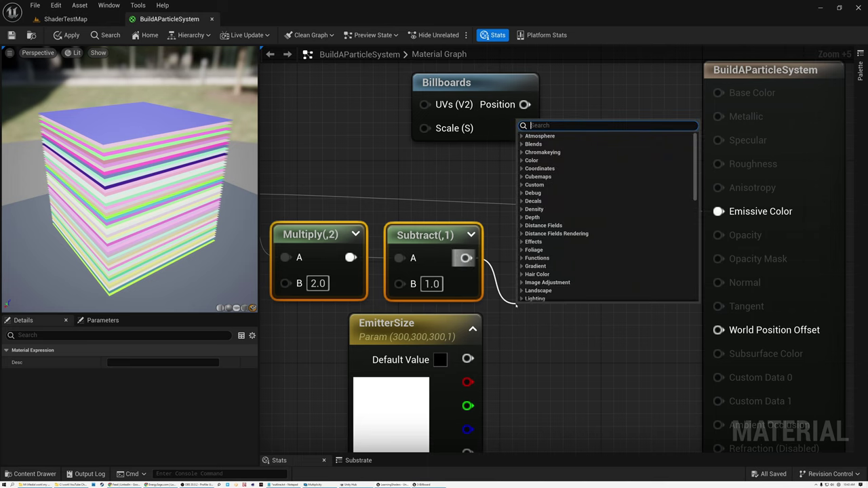
pyautogui.write('mul')
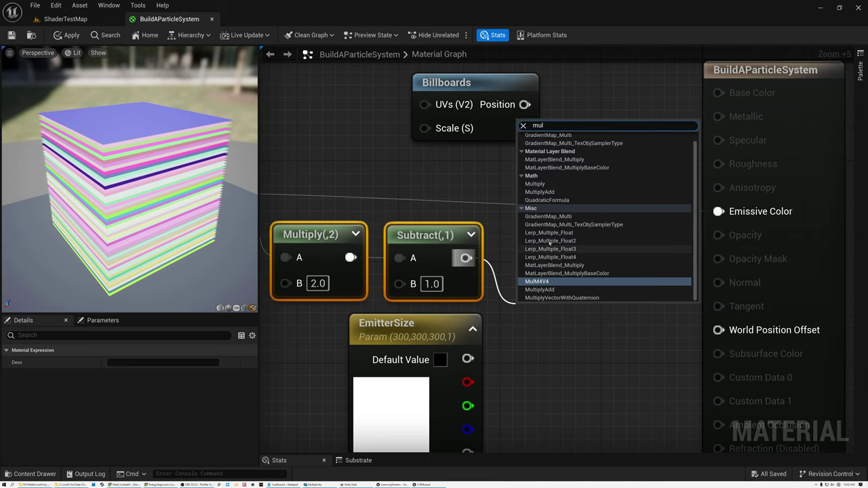
pyautogui.click(536, 183)
pyautogui.moveTo(563, 305); pyautogui.dragTo(563, 286)
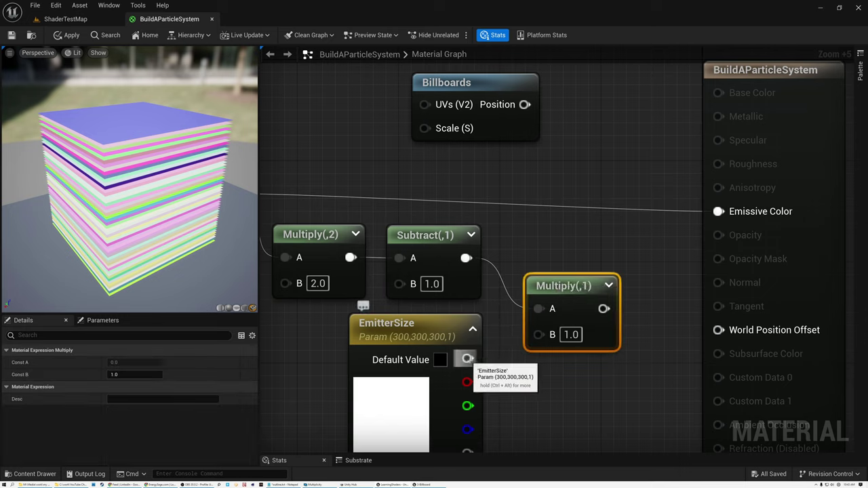
pyautogui.moveTo(467, 359); pyautogui.dragTo(539, 334)
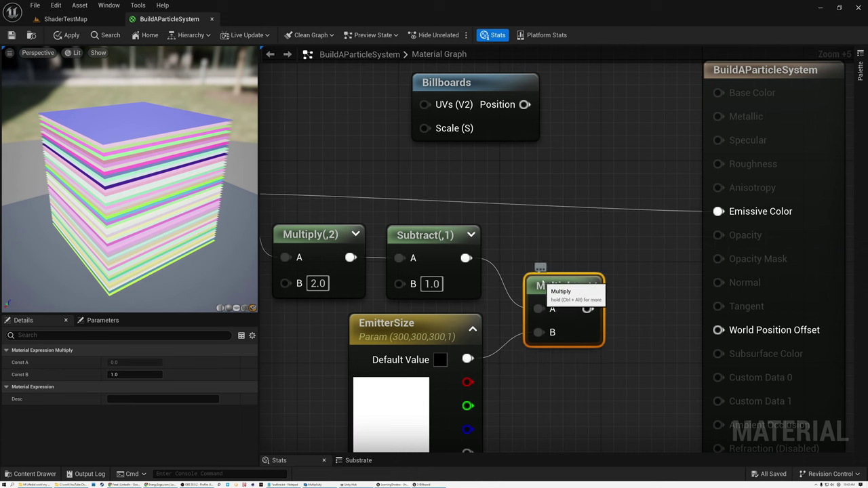
pyautogui.scroll(-4, 473, 273)
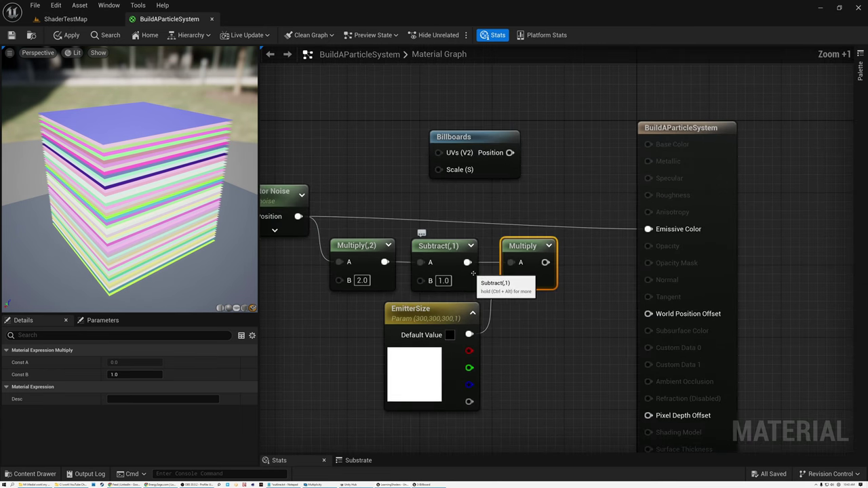
# Nudge EmitterSize closer to the new Multiply node and shift the whole node chain away from the material output node
pyautogui.moveTo(484, 302); pyautogui.dragTo(445, 251, button='right')
pyautogui.moveTo(313, 180); pyautogui.dragTo(390, 203)
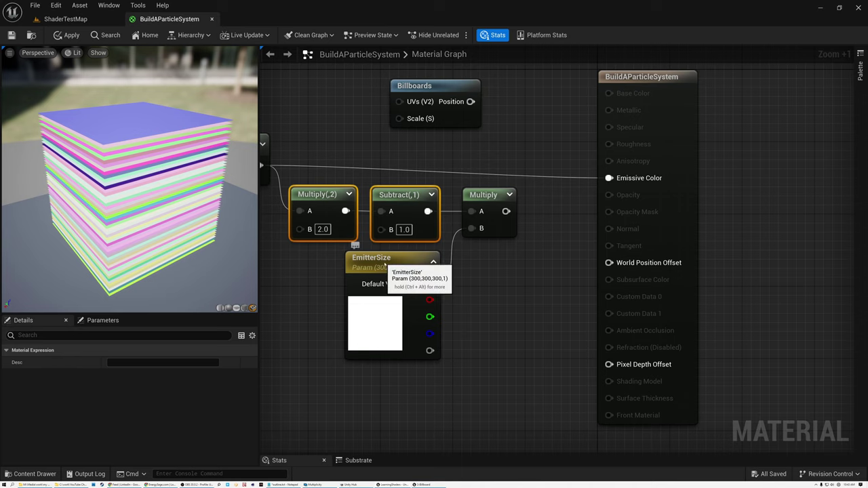
pyautogui.click(384, 263)
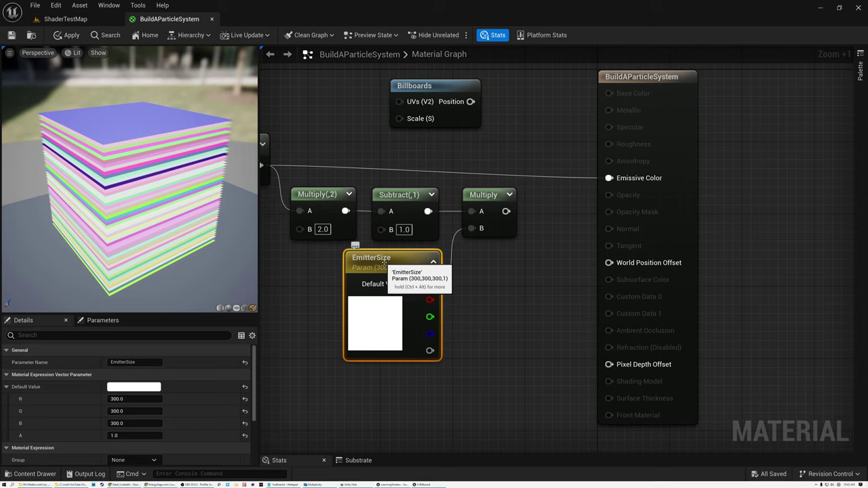
pyautogui.moveTo(384, 264)
pyautogui.mouseDown()
pyautogui.moveTo(405, 263)
pyautogui.moveTo(393, 263)
pyautogui.mouseUp()
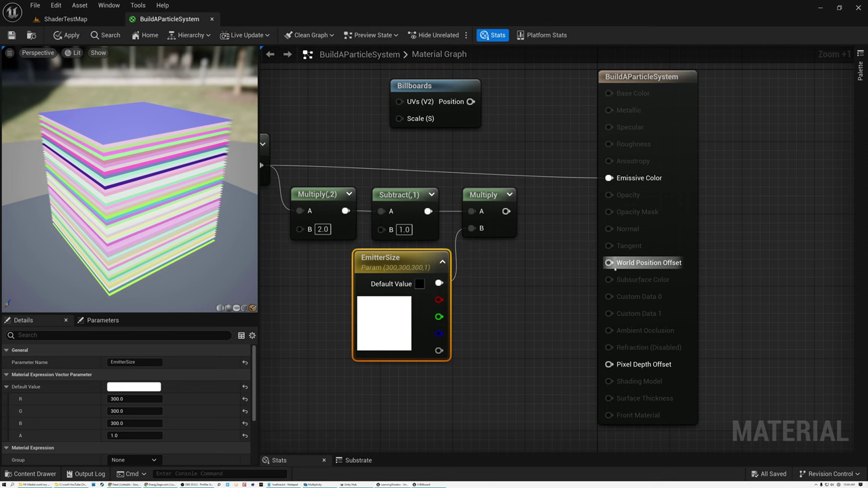
pyautogui.scroll(4, 610, 264)
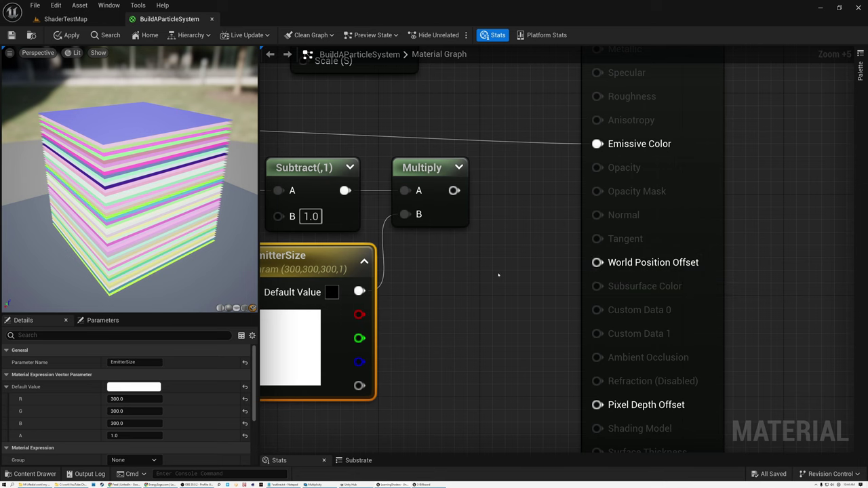
pyautogui.scroll(-5, 499, 275)
pyautogui.moveTo(499, 275); pyautogui.dragTo(638, 277, button='right')
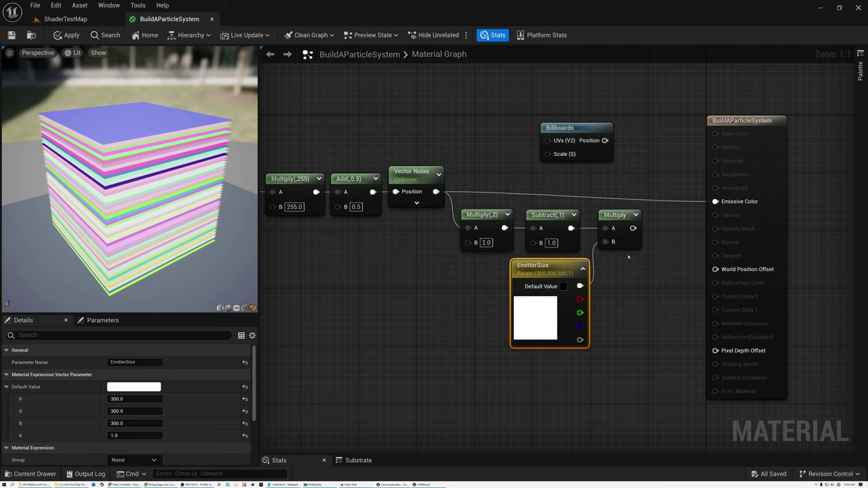
pyautogui.moveTo(398, 252); pyautogui.dragTo(468, 235, button='right')
pyautogui.moveTo(285, 171); pyautogui.dragTo(737, 262)
pyautogui.moveTo(721, 214); pyautogui.dragTo(585, 221)
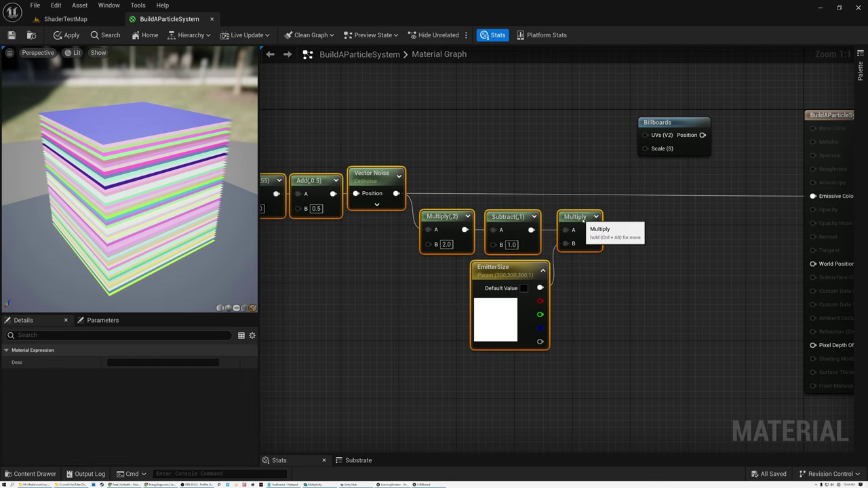
# Feed the last Multiply output into a new TransformVector node converting Local Space to World Space, lined up with the chain
pyautogui.click(643, 247)
pyautogui.moveTo(594, 230); pyautogui.dragTo(653, 234)
pyautogui.write('transform')
pyautogui.press('Return')
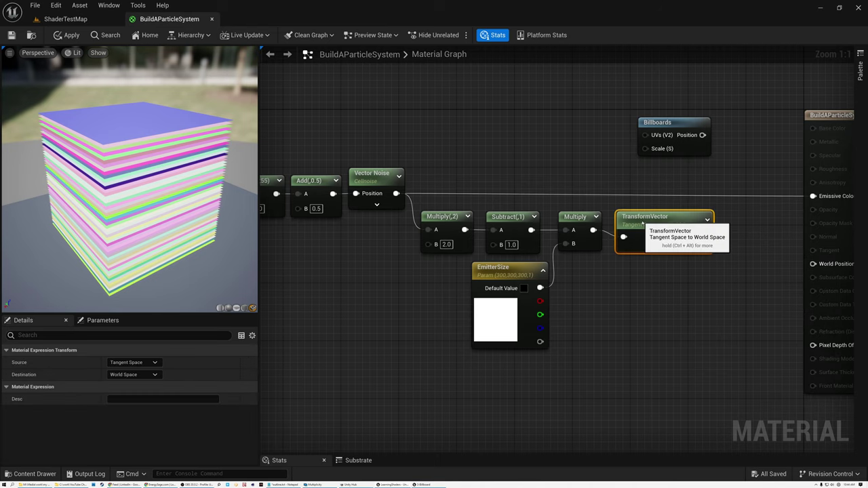
pyautogui.scroll(4, 648, 227)
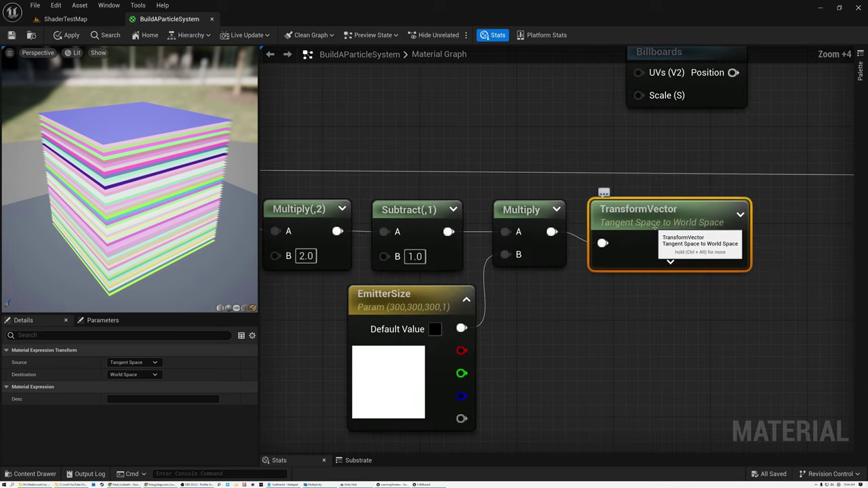
pyautogui.click(133, 363)
pyautogui.click(123, 380)
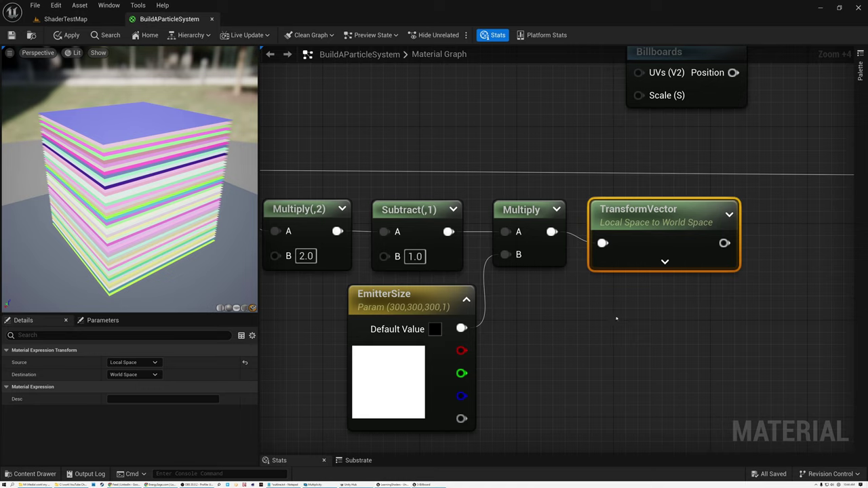
pyautogui.moveTo(646, 216); pyautogui.dragTo(646, 203)
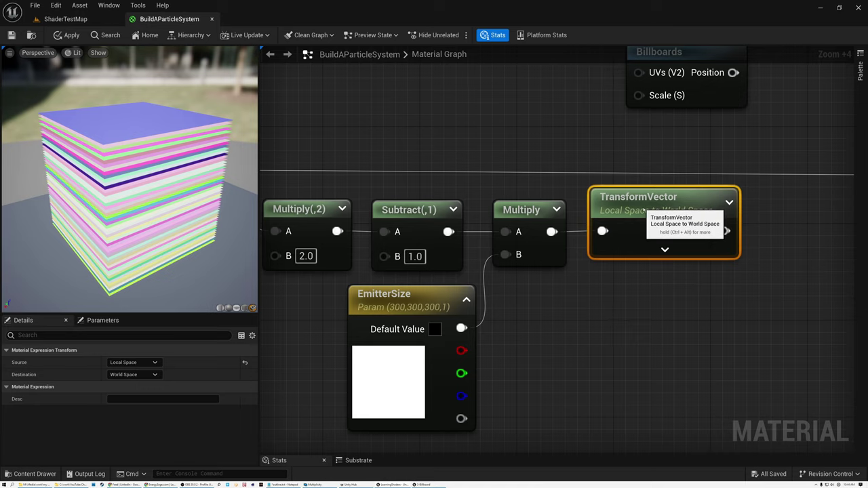
# Add the Billboards Position and the TransformVector output together with a new Add node placed beside TransformVector
pyautogui.moveTo(640, 133); pyautogui.dragTo(636, 262, button='right')
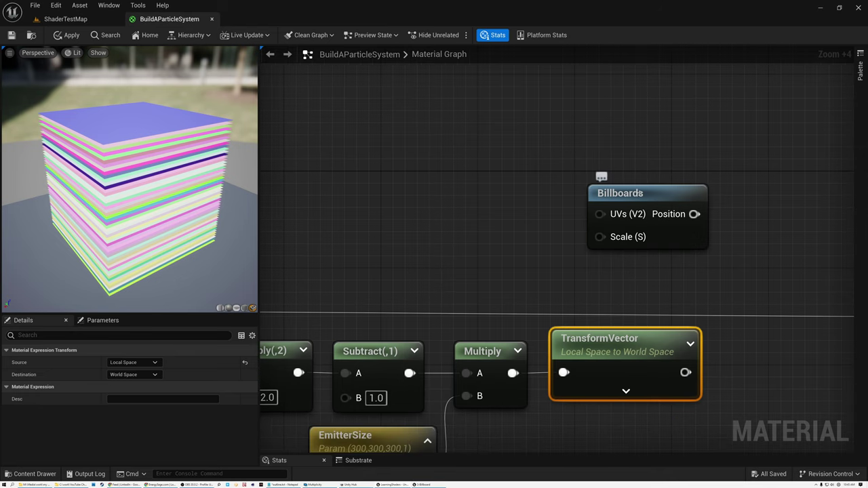
pyautogui.moveTo(640, 194); pyautogui.dragTo(632, 194)
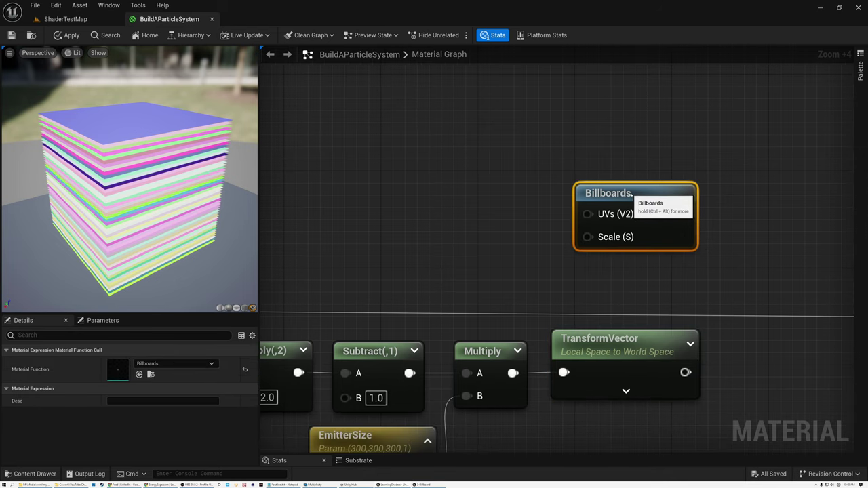
pyautogui.moveTo(710, 245); pyautogui.dragTo(567, 189, button='right')
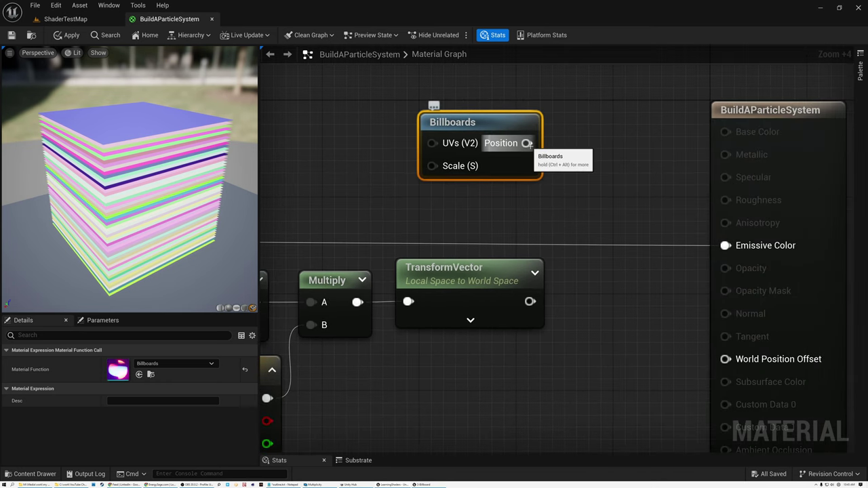
pyautogui.moveTo(527, 143); pyautogui.dragTo(577, 201)
pyautogui.write('add')
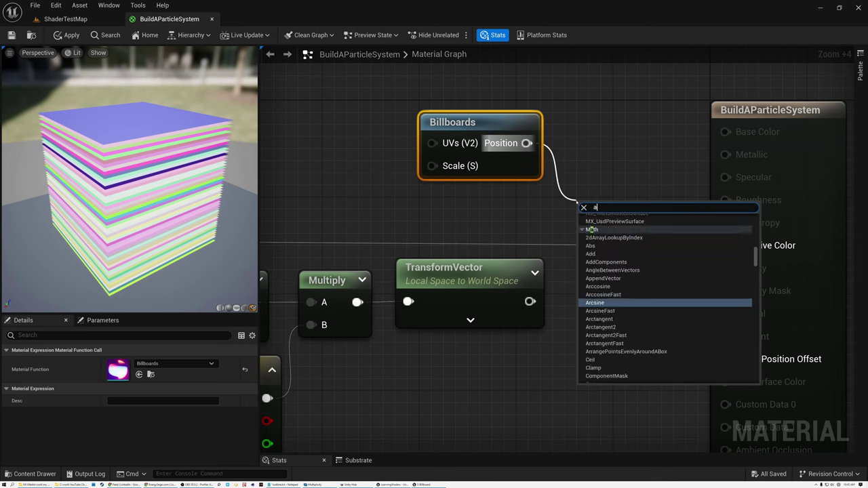
pyautogui.click(590, 251)
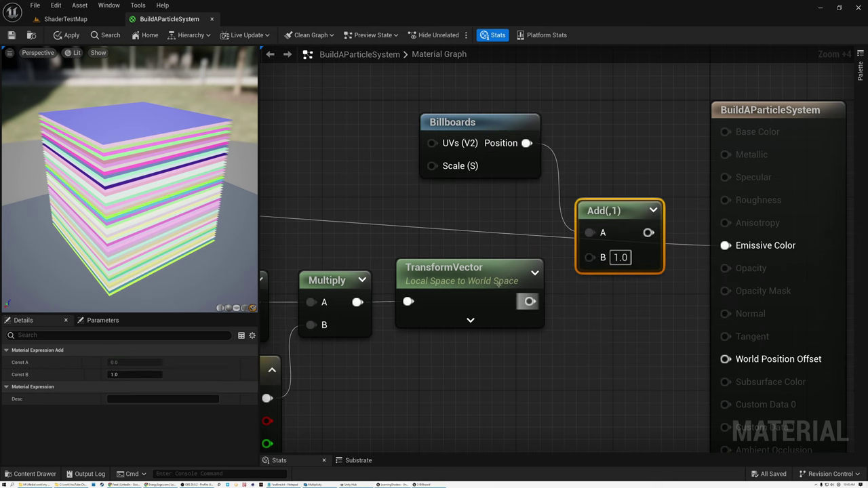
pyautogui.moveTo(529, 302); pyautogui.dragTo(601, 258)
pyautogui.moveTo(660, 321); pyautogui.dragTo(626, 247, button='right')
pyautogui.moveTo(559, 157); pyautogui.dragTo(574, 197)
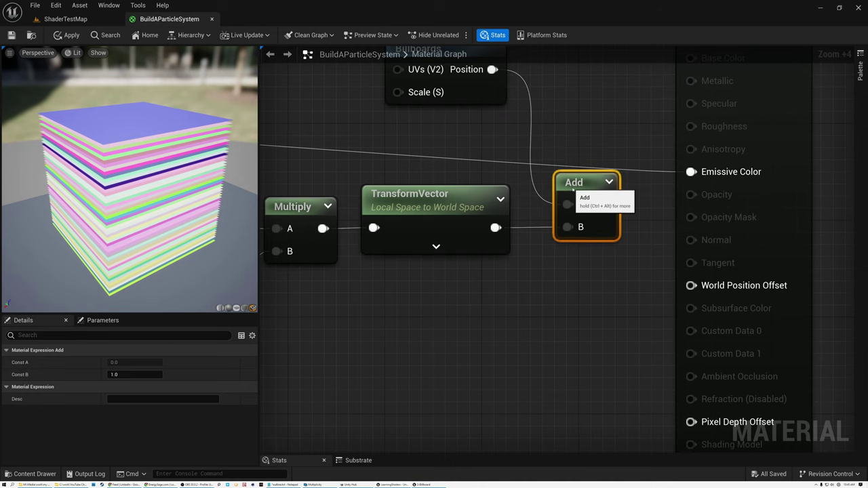
# Connect the Add output to the material's World Position Offset and inspect the particles in the preview
pyautogui.scroll(3, 749, 291)
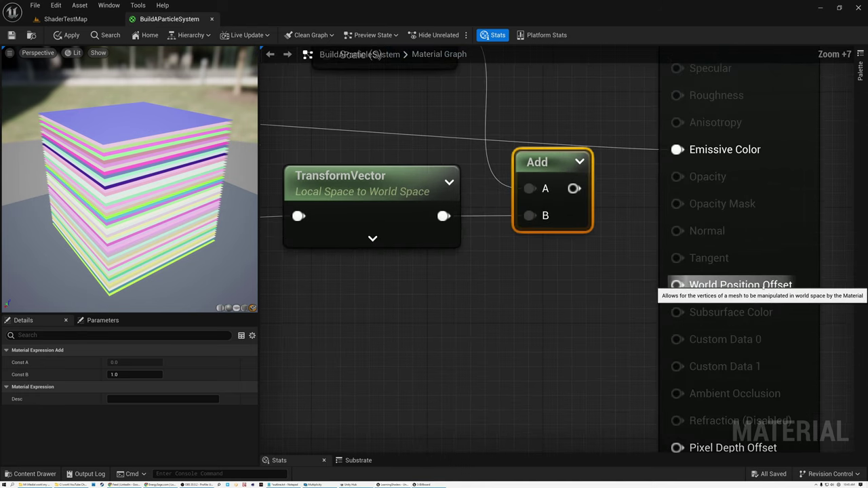
pyautogui.moveTo(574, 189); pyautogui.dragTo(678, 285)
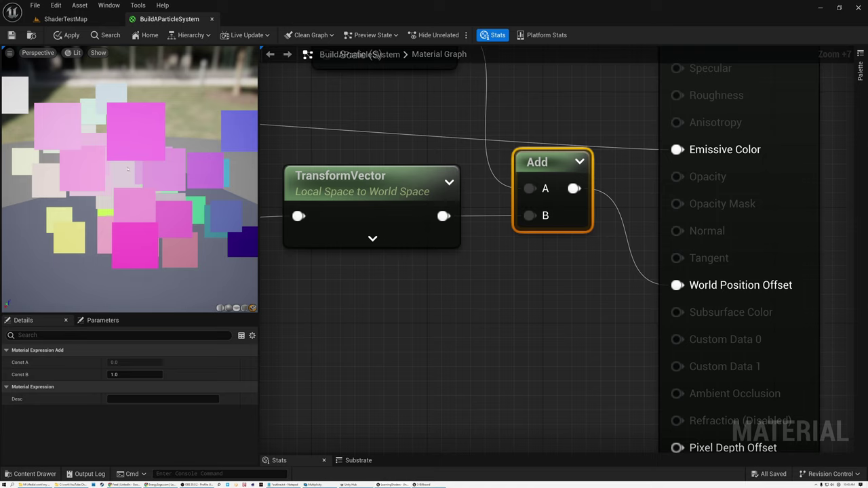
pyautogui.moveTo(127, 169); pyautogui.dragTo(128, 190)
pyautogui.scroll(-2, 449, 316)
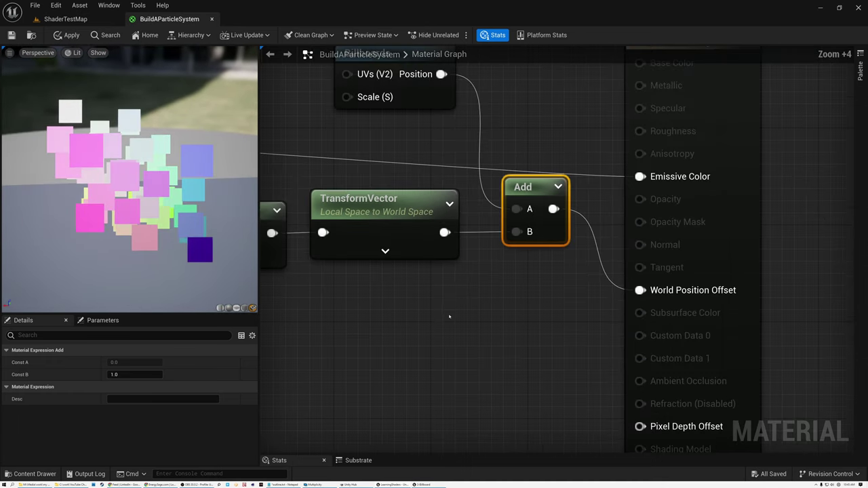
# Examine the EmitterSize and Billboards nodes and compare their effect on the previewed particles from several angles
pyautogui.scroll(-2, 450, 317)
pyautogui.moveTo(450, 277); pyautogui.dragTo(769, 276, button='right')
pyautogui.scroll(2, 769, 276)
pyautogui.click(517, 268)
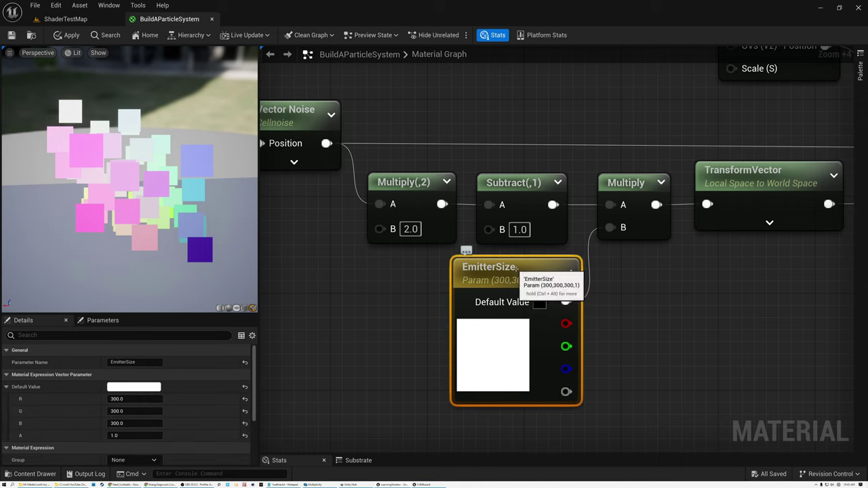
pyautogui.moveTo(144, 184); pyautogui.dragTo(99, 170)
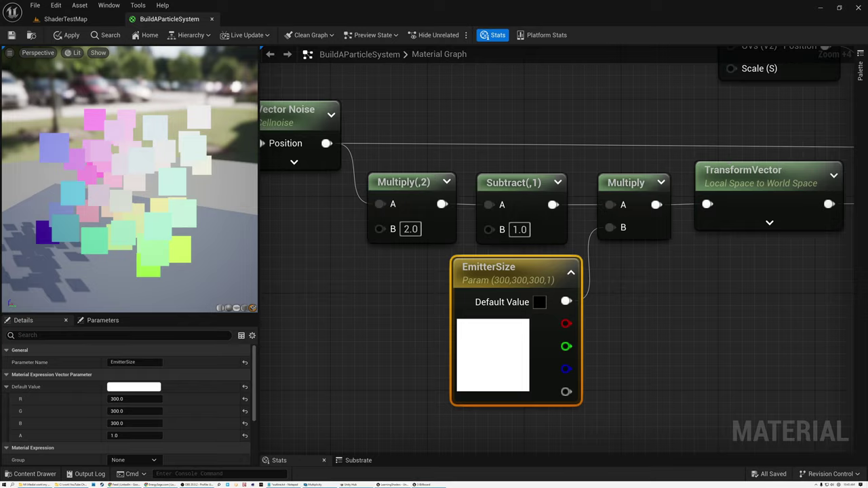
pyautogui.moveTo(728, 157); pyautogui.dragTo(463, 290, button='right')
pyautogui.click(492, 167)
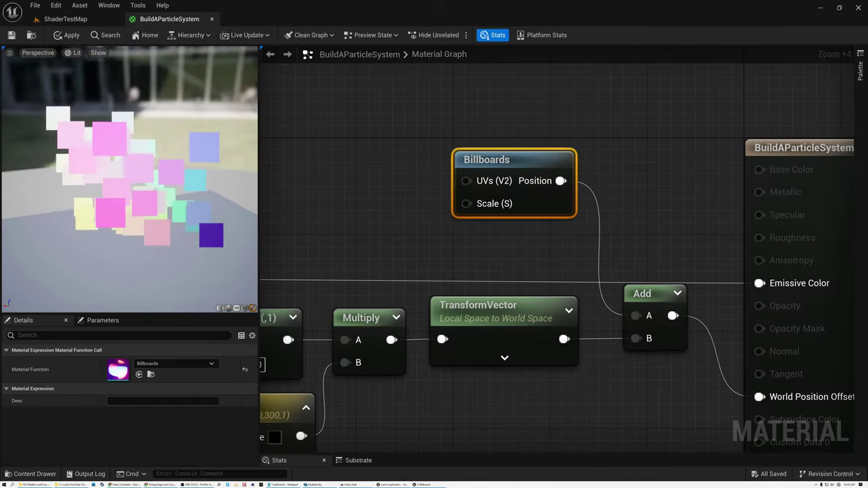
pyautogui.moveTo(108, 170); pyautogui.dragTo(135, 157)
# Examine the Vector Noise node and the random particle positions in the preview from several angles
pyautogui.moveTo(333, 228); pyautogui.dragTo(593, 181, button='right')
pyautogui.scroll(-3, 485, 190)
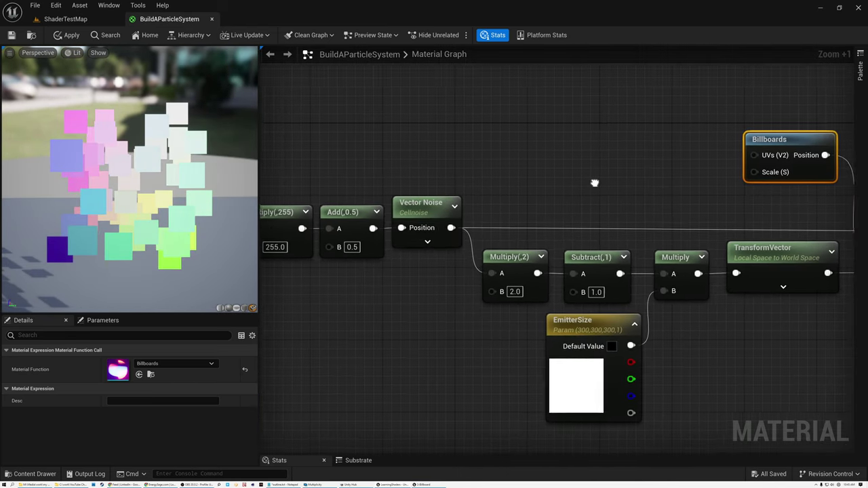
pyautogui.click(451, 209)
pyautogui.scroll(6, 425, 207)
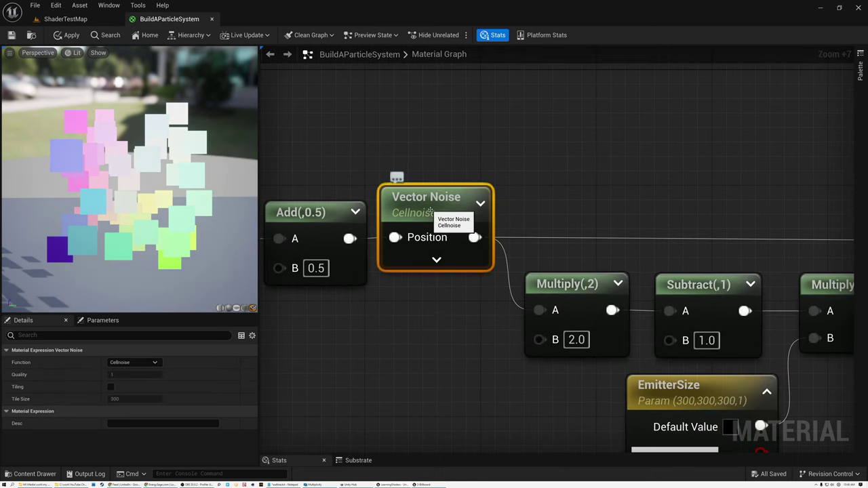
pyautogui.moveTo(102, 271); pyautogui.dragTo(138, 280)
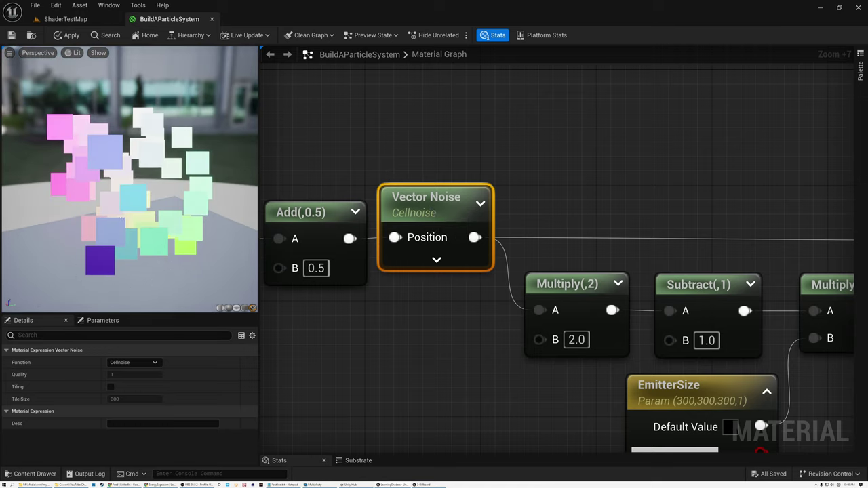
pyautogui.moveTo(133, 260); pyautogui.dragTo(227, 117)
pyautogui.moveTo(171, 135); pyautogui.dragTo(230, 95)
pyautogui.moveTo(185, 156); pyautogui.dragTo(194, 133)
# Try an EmitterSize R value of 0, examine the particle spread in the preview, and restore R to 300
pyautogui.moveTo(683, 251); pyautogui.dragTo(467, 106, button='right')
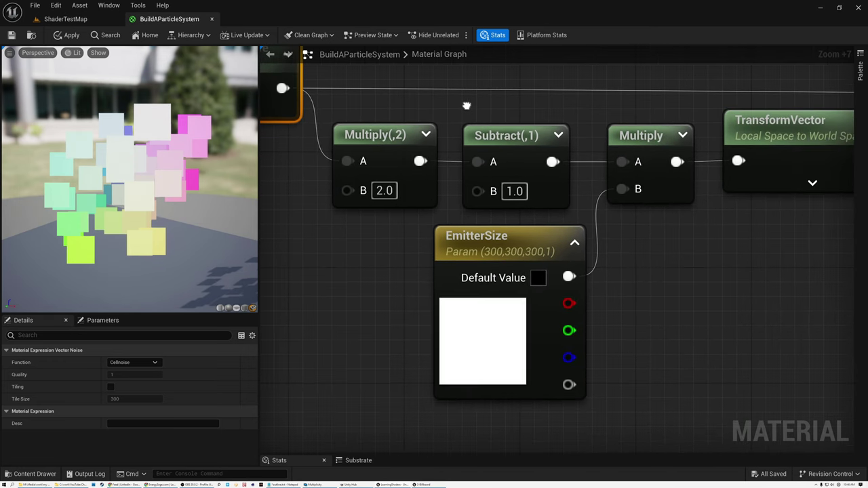
pyautogui.click(486, 239)
pyautogui.moveTo(160, 171); pyautogui.dragTo(160, 195)
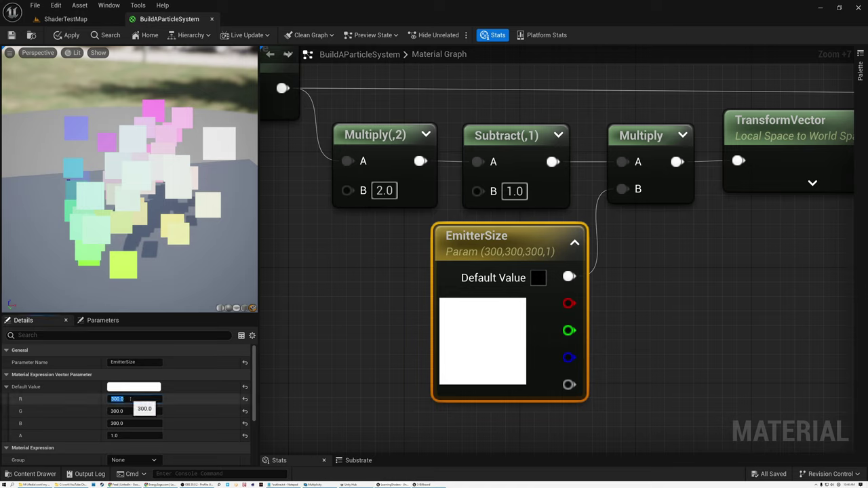
pyautogui.press('Return')
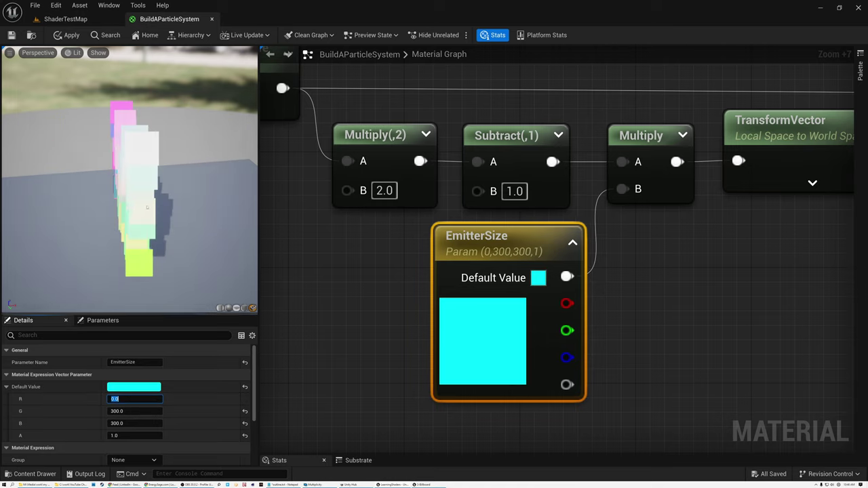
pyautogui.moveTo(146, 210); pyautogui.dragTo(166, 110)
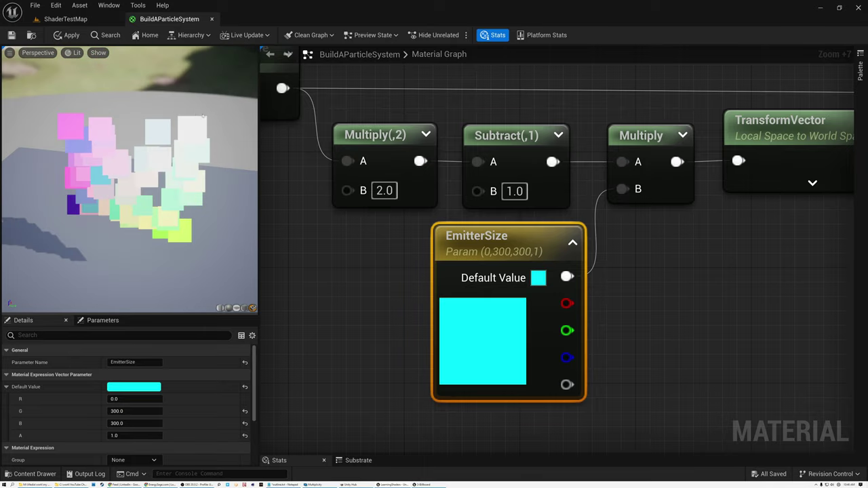
pyautogui.moveTo(196, 142); pyautogui.dragTo(195, 116)
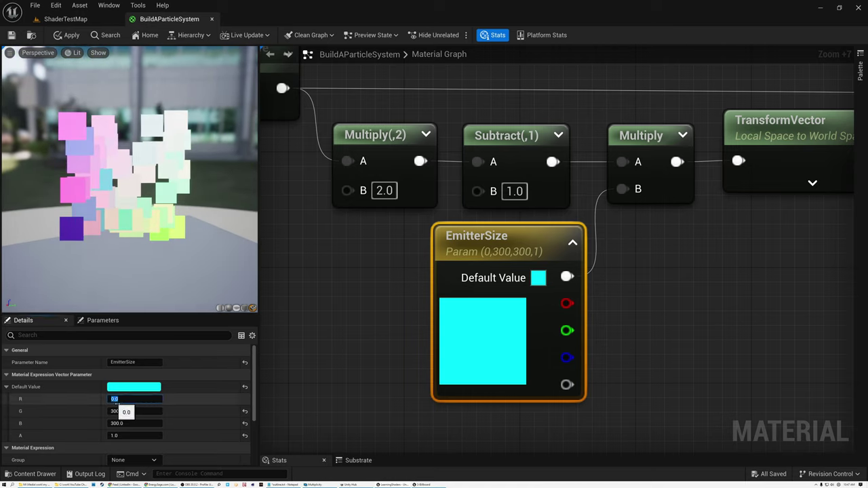
pyautogui.press('Return')
pyautogui.moveTo(129, 176); pyautogui.dragTo(170, 131)
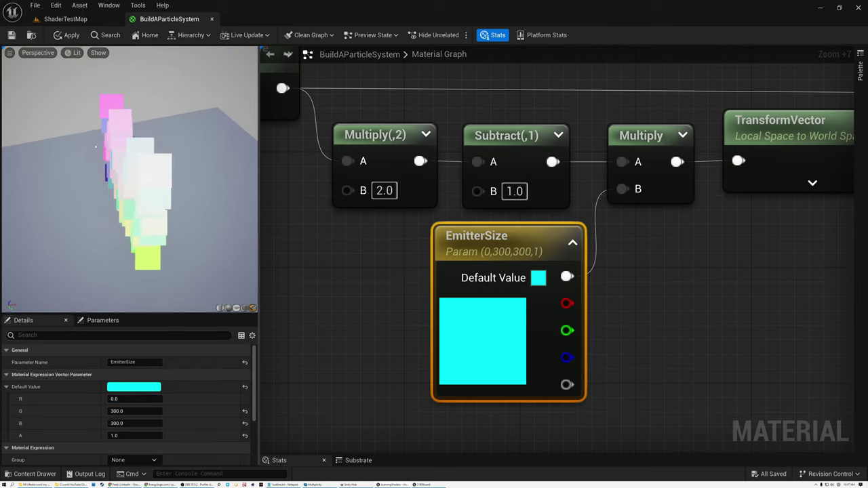
pyautogui.moveTo(150, 228); pyautogui.dragTo(154, 253)
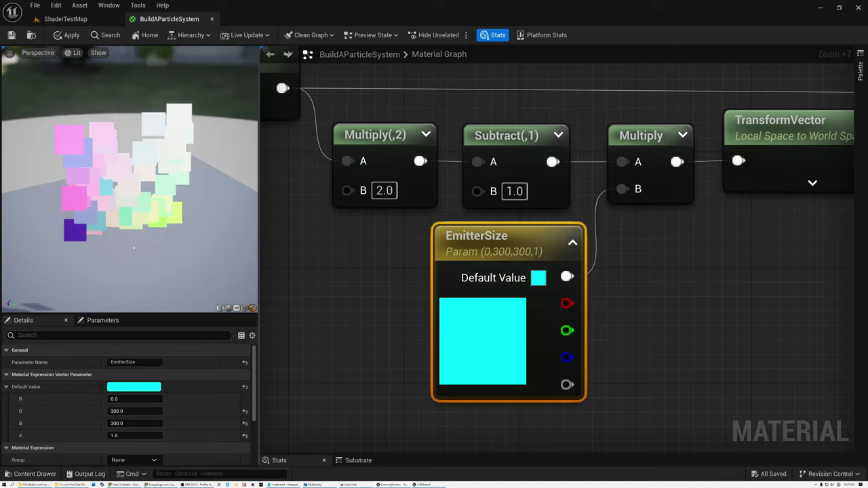
pyautogui.click(134, 400)
pyautogui.write('300')
# Try an EmitterSize G value of 40 on the previewed particles and restore G to 300
pyautogui.click(131, 412)
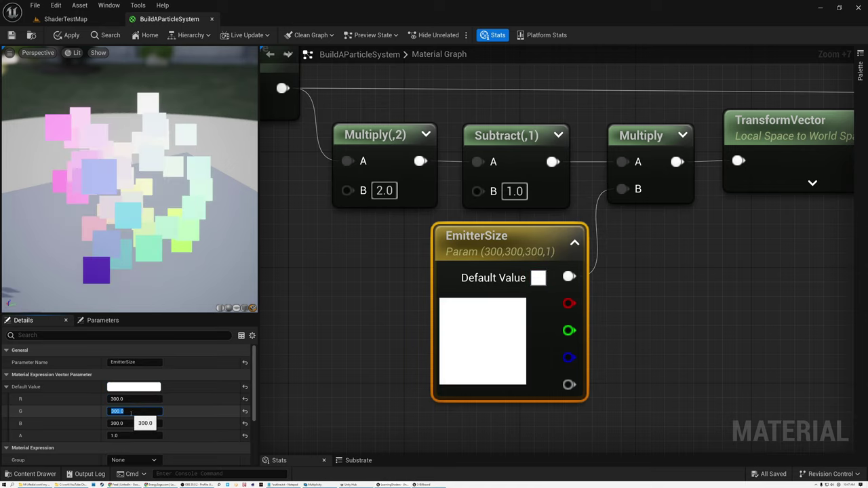
pyautogui.press('Return')
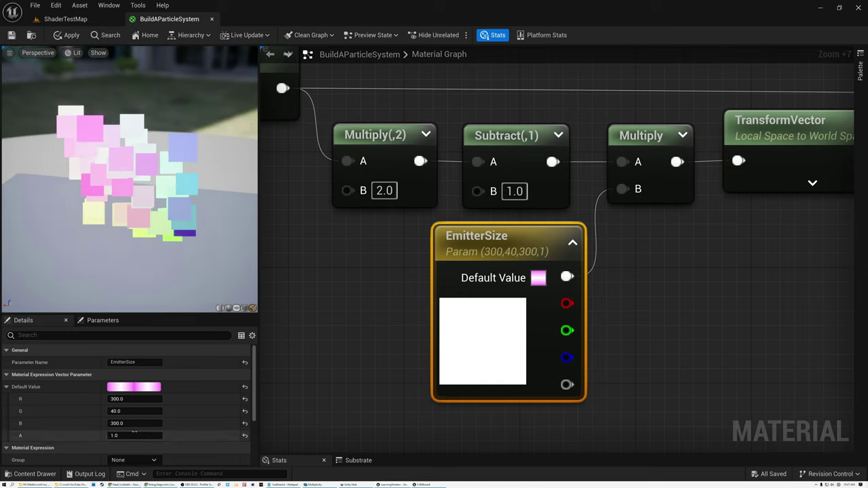
pyautogui.click(130, 411)
pyautogui.write('30')
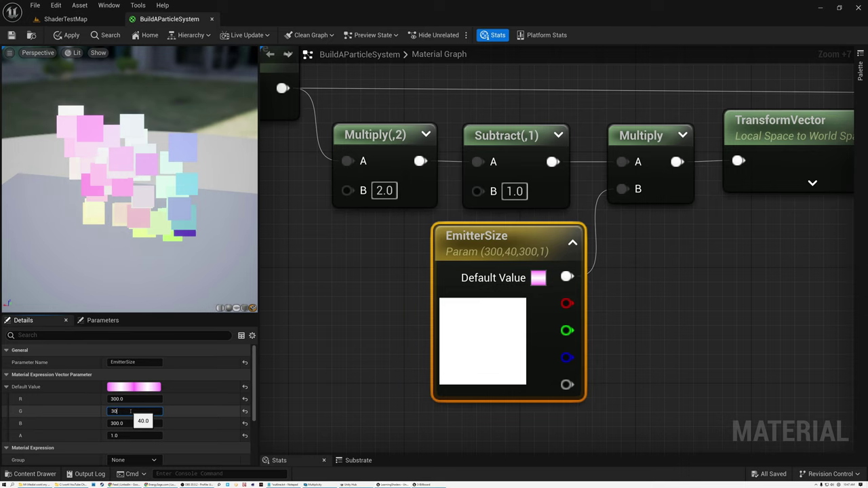
pyautogui.write('0')
pyautogui.press('Return')
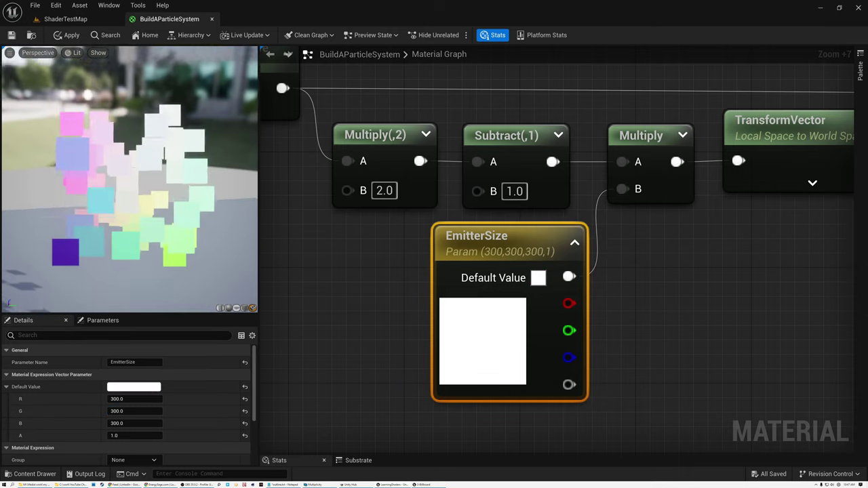
# Add a ScalarParameter node in the free space on the input side of the Billboards node
pyautogui.moveTo(809, 263); pyautogui.dragTo(568, 485, button='right')
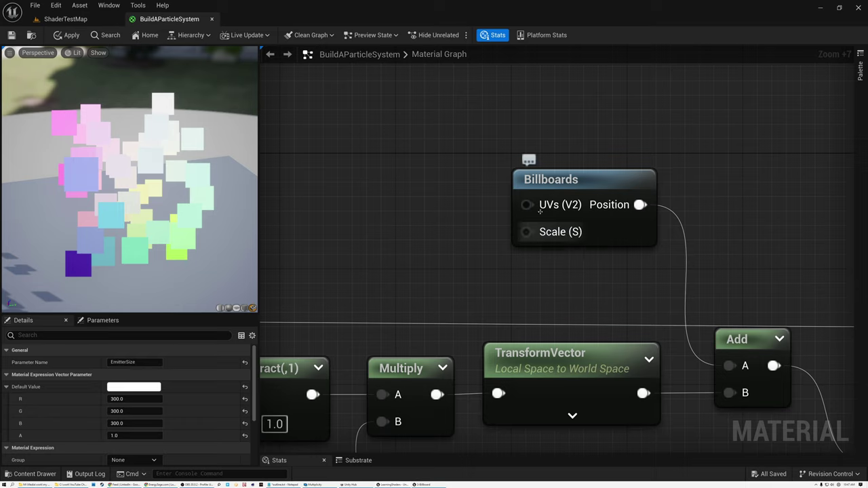
pyautogui.click(570, 182)
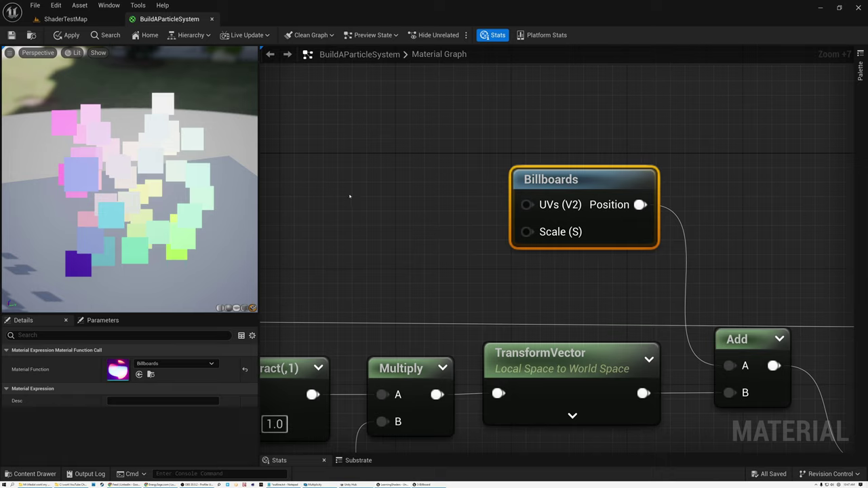
pyautogui.rightClick(325, 170)
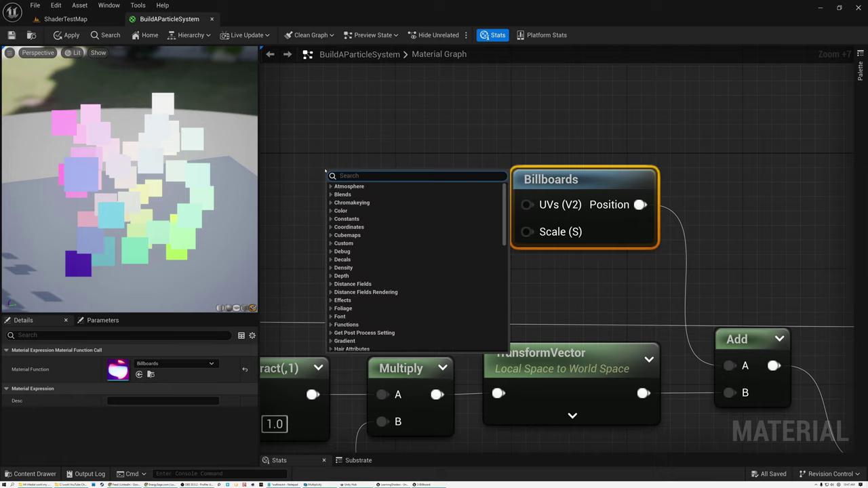
pyautogui.write('param')
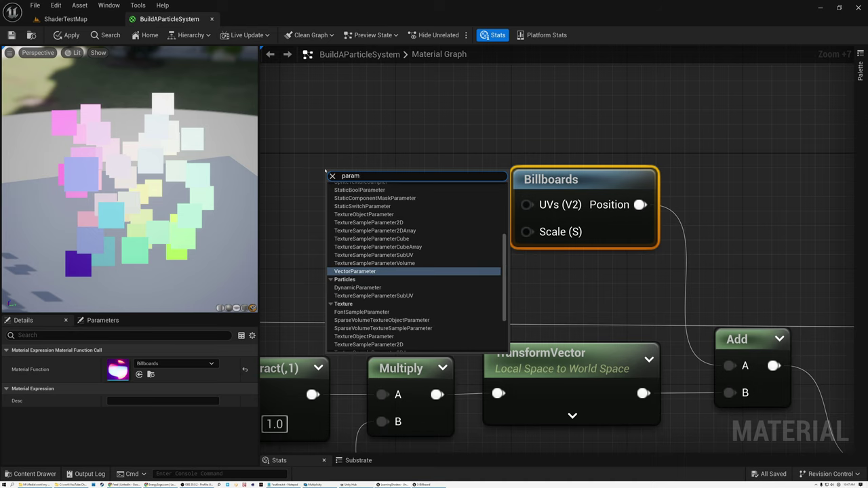
pyautogui.scroll(2, 350, 223)
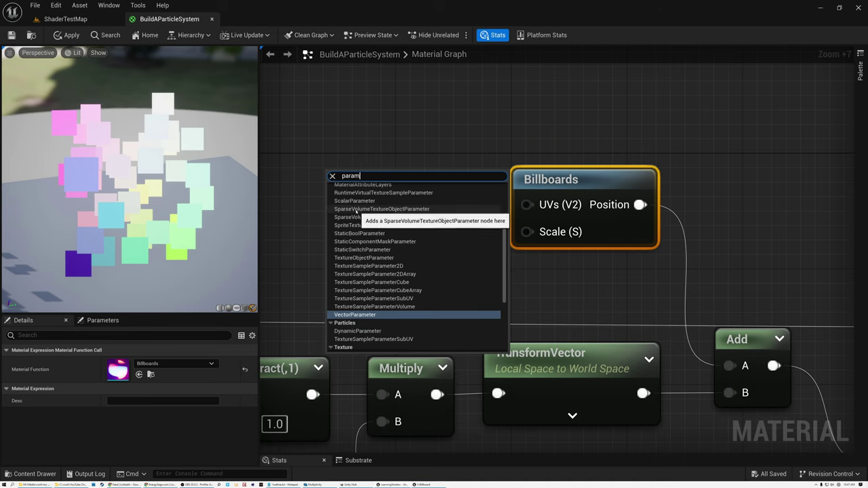
pyautogui.click(352, 200)
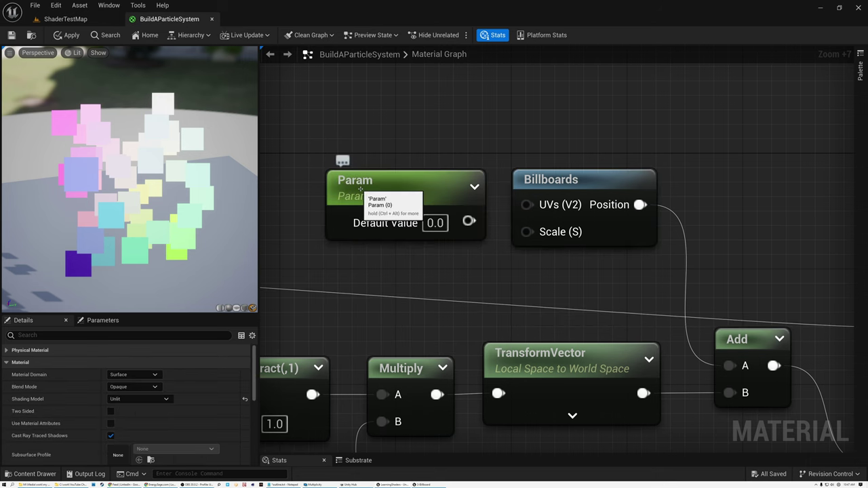
pyautogui.click(353, 199)
# Name the new scalar parameter ParticleStartSize and set its default value to 0.1
pyautogui.click(134, 363)
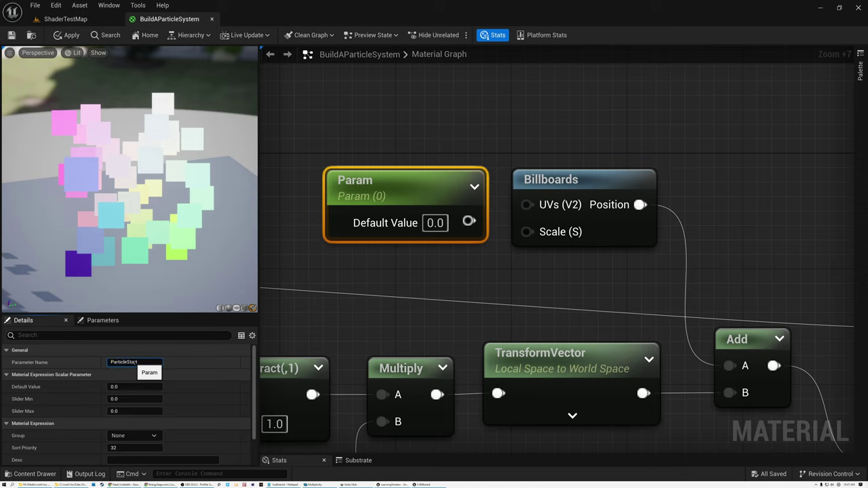
pyautogui.write('ParticleStartSize')
pyautogui.press('Return')
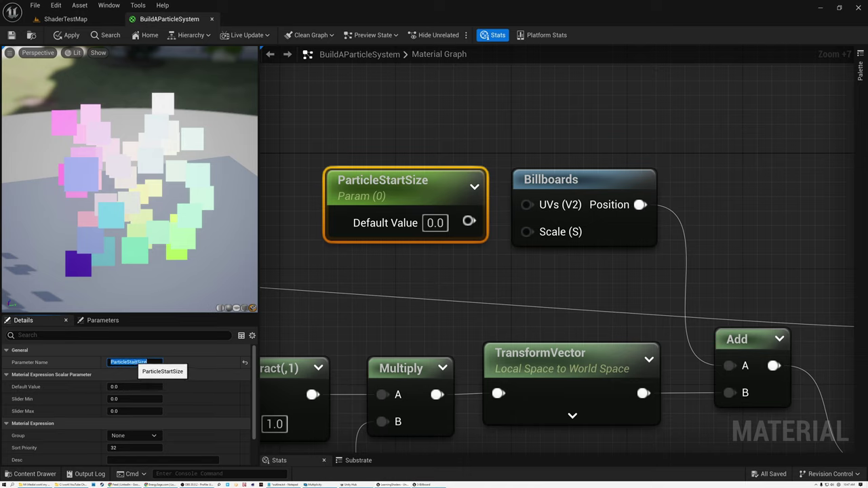
pyautogui.click(129, 387)
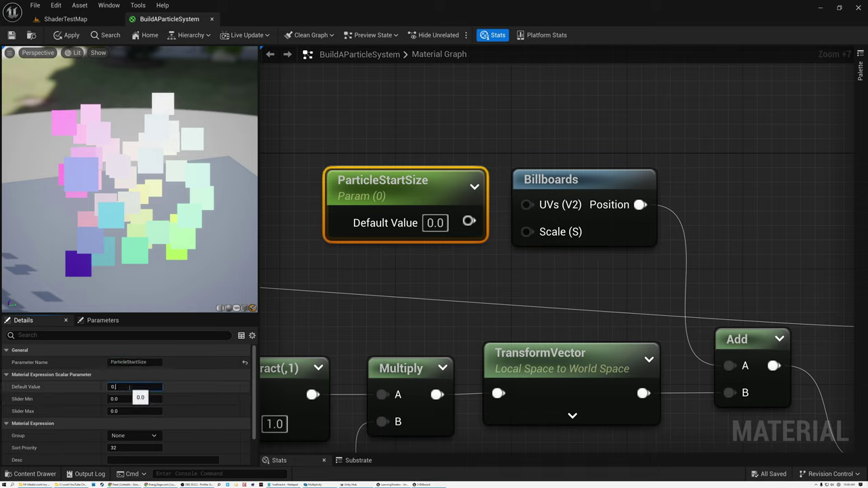
pyautogui.press('Return')
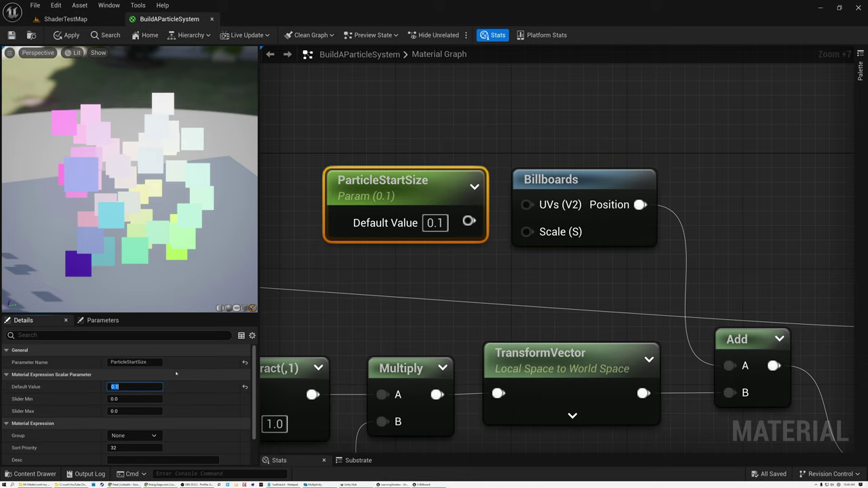
# Move the ParticleStartSize node up and farther from Billboards to leave room for more nodes
pyautogui.moveTo(421, 181); pyautogui.dragTo(375, 151)
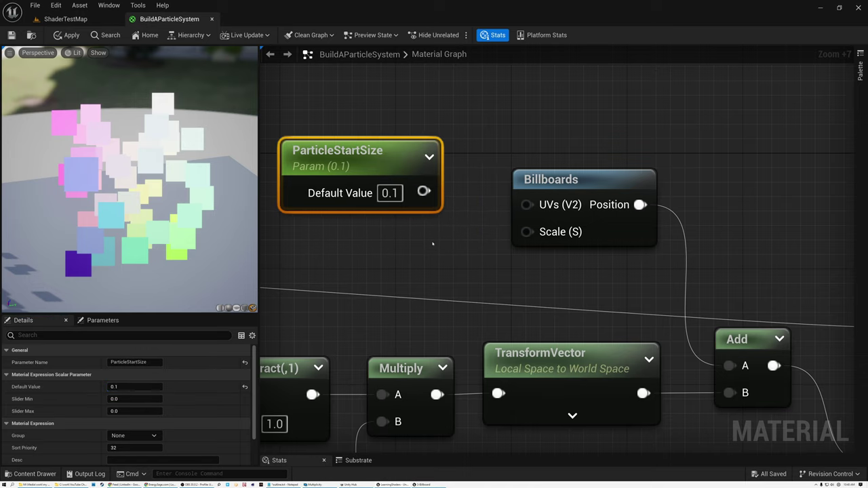
pyautogui.moveTo(430, 244); pyautogui.dragTo(504, 244, button='right')
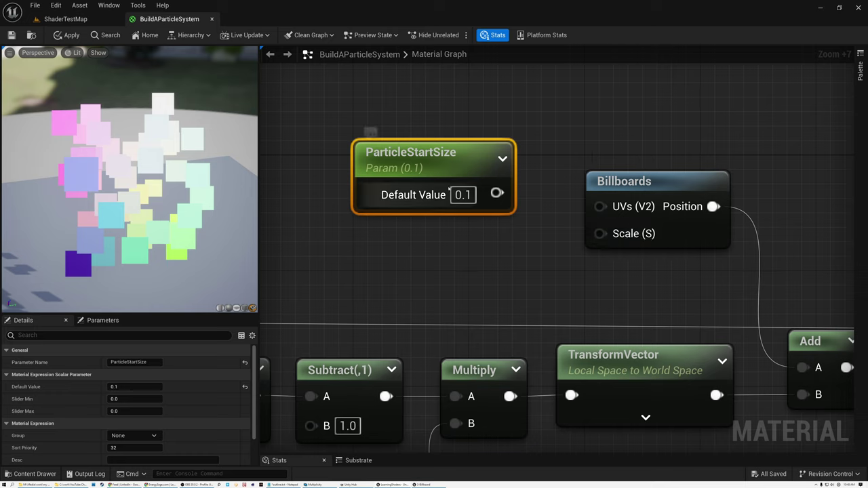
pyautogui.moveTo(445, 159); pyautogui.dragTo(402, 144)
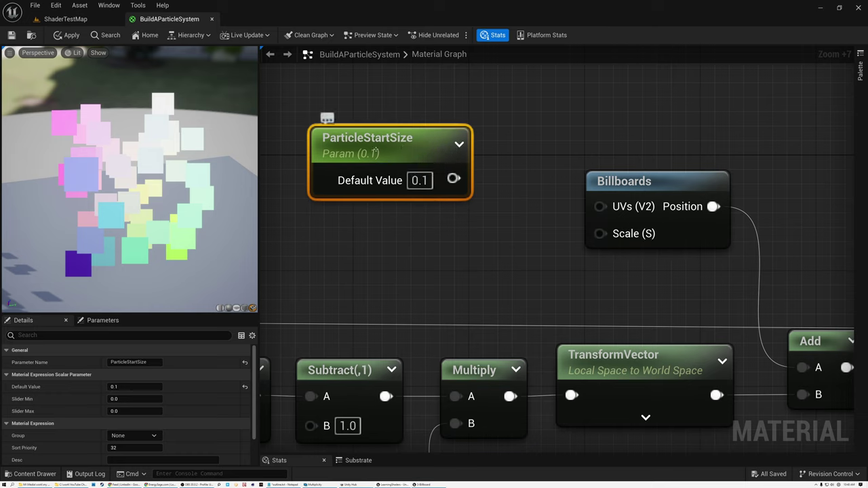
pyautogui.moveTo(376, 146); pyautogui.dragTo(360, 129)
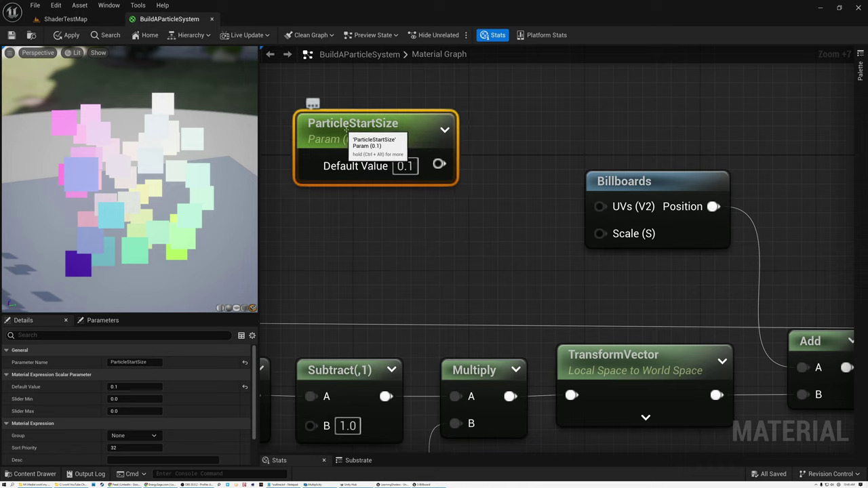
pyautogui.doubleClick(360, 125)
pyautogui.press('Return')
# Add a second ScalarParameter node and line it up directly beneath ParticleStartSize
pyautogui.click(333, 233)
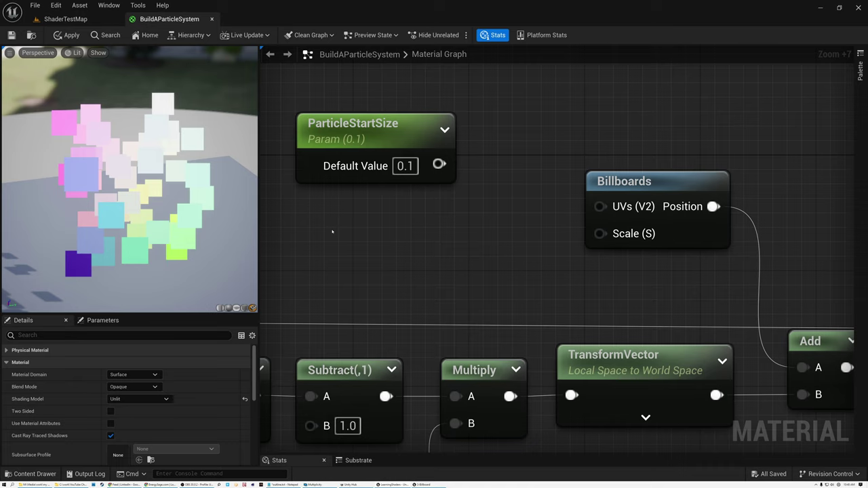
pyautogui.rightClick(332, 232)
pyautogui.write('sca')
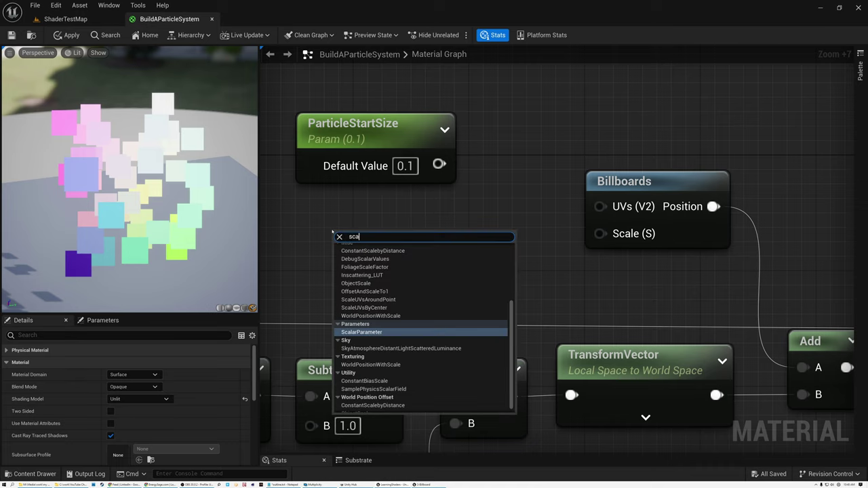
pyautogui.write('lar')
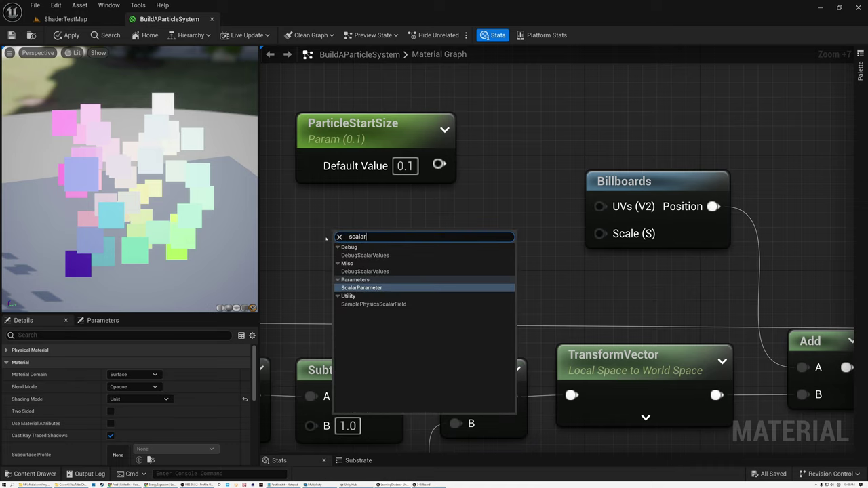
pyautogui.click(366, 287)
pyautogui.moveTo(415, 245); pyautogui.dragTo(382, 215)
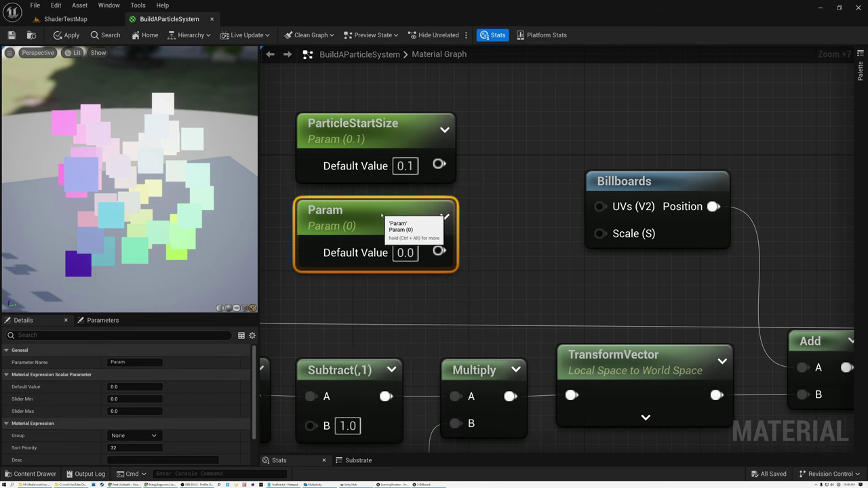
# Name the second scalar parameter ParticleEndSize and set its default value to 2.0
pyautogui.click(138, 362)
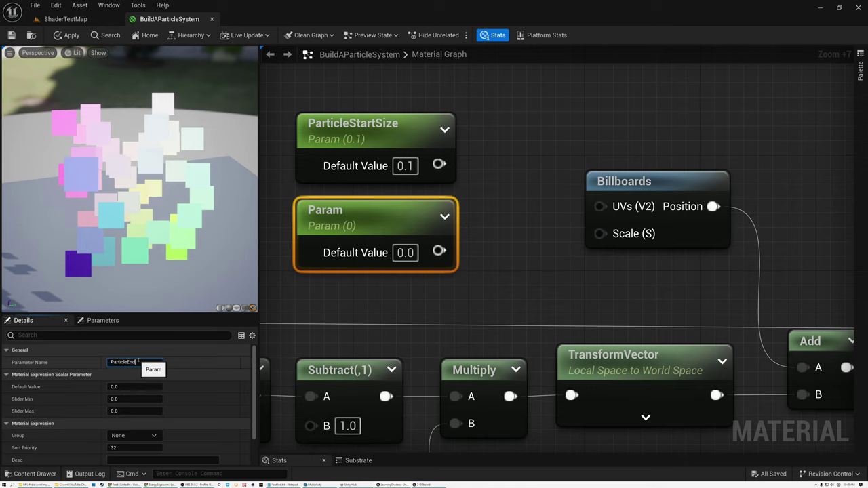
pyautogui.press('Return')
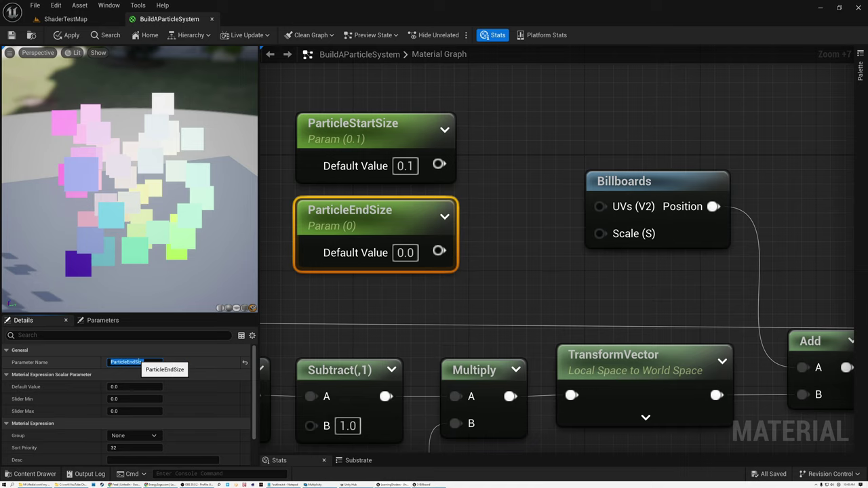
pyautogui.click(132, 387)
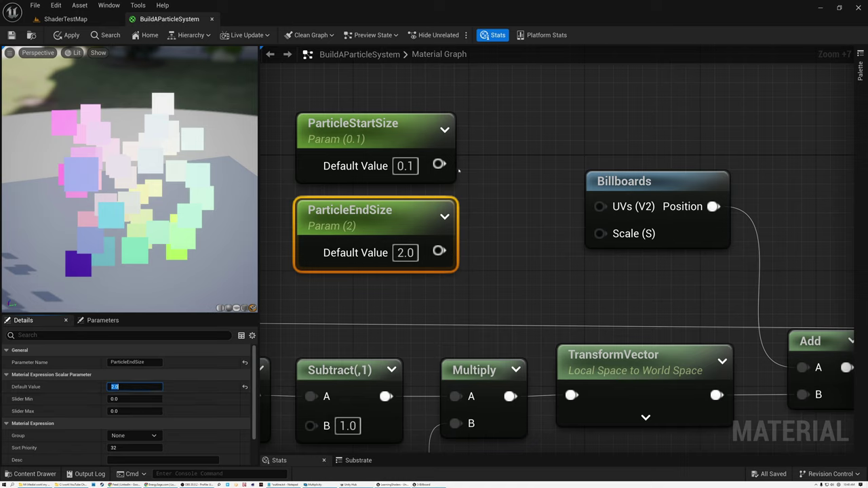
# Shift the Billboards node farther from the size parameters and add a LinearInterpolate node in the gap between them
pyautogui.moveTo(643, 185); pyautogui.dragTo(658, 184)
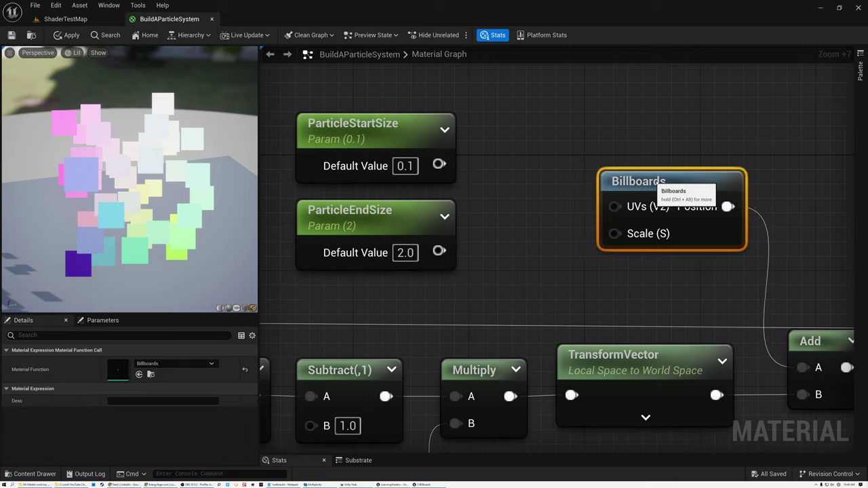
pyautogui.rightClick(495, 183)
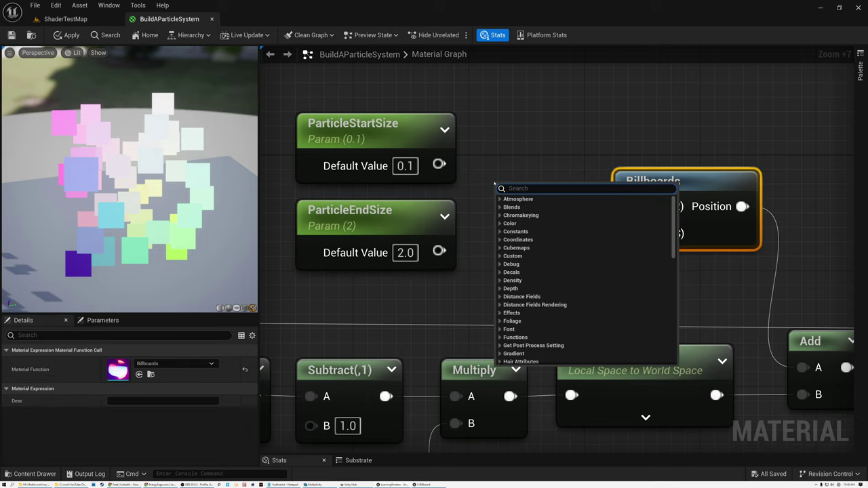
pyautogui.write('lerp')
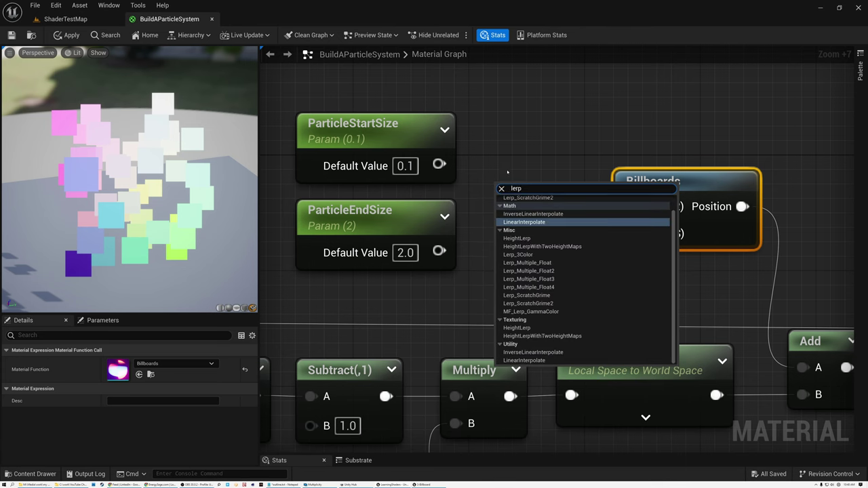
pyautogui.click(522, 223)
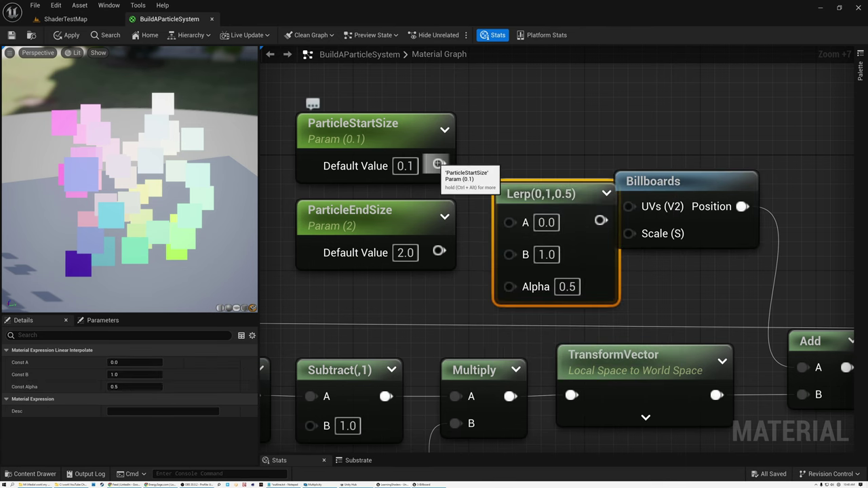
# Connect ParticleStartSize to the Lerp's A input and ParticleEndSize to B, and space the three nodes neatly apart
pyautogui.moveTo(438, 163); pyautogui.dragTo(510, 222)
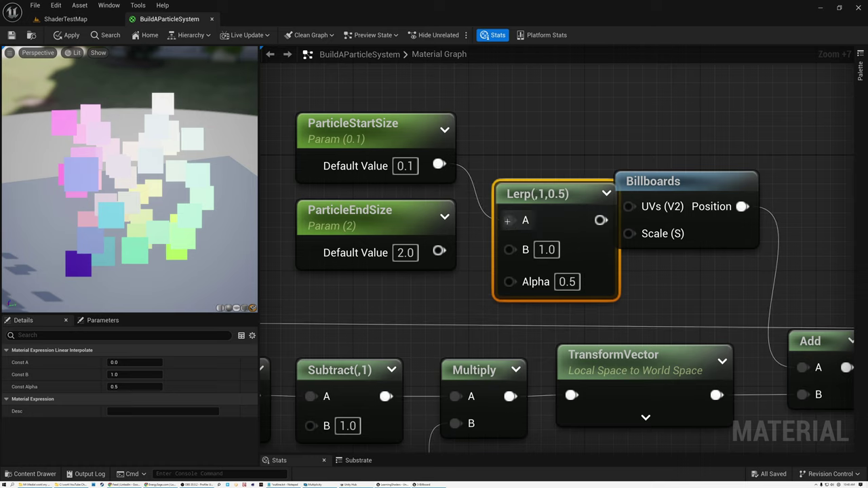
pyautogui.moveTo(440, 251); pyautogui.dragTo(513, 250)
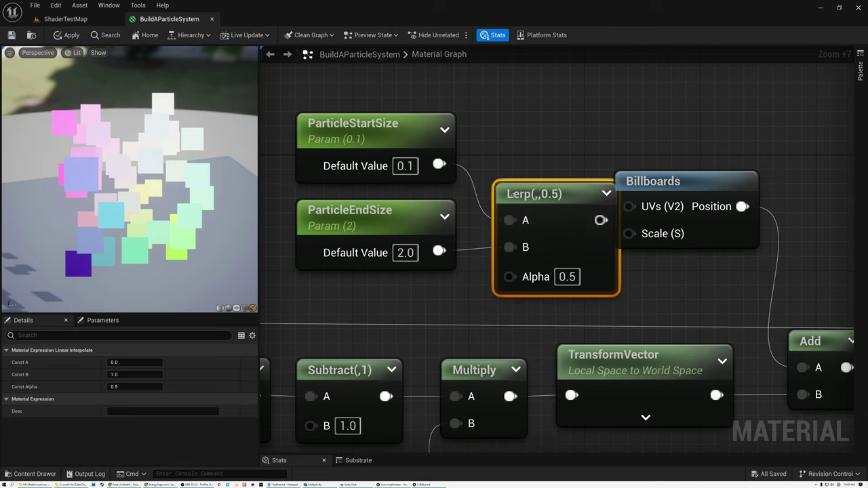
pyautogui.moveTo(510, 195); pyautogui.dragTo(485, 168)
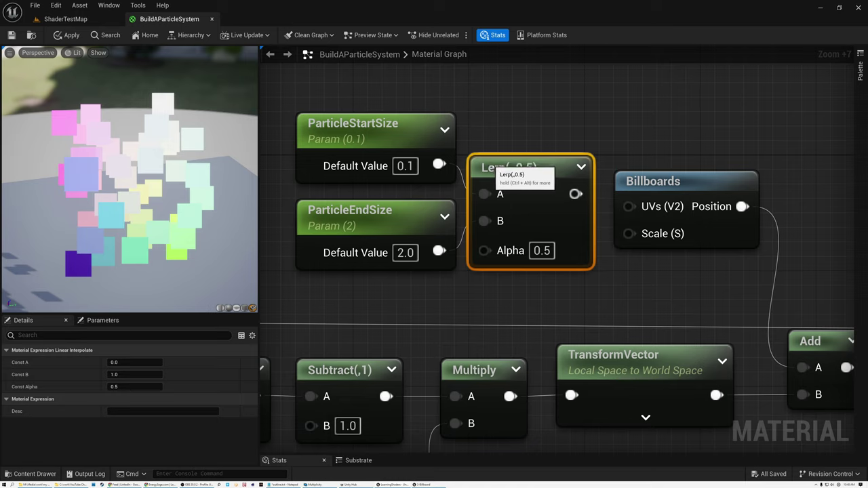
pyautogui.click(342, 129)
pyautogui.keyDown('shift'); pyautogui.click(386, 211); pyautogui.keyUp('shift')
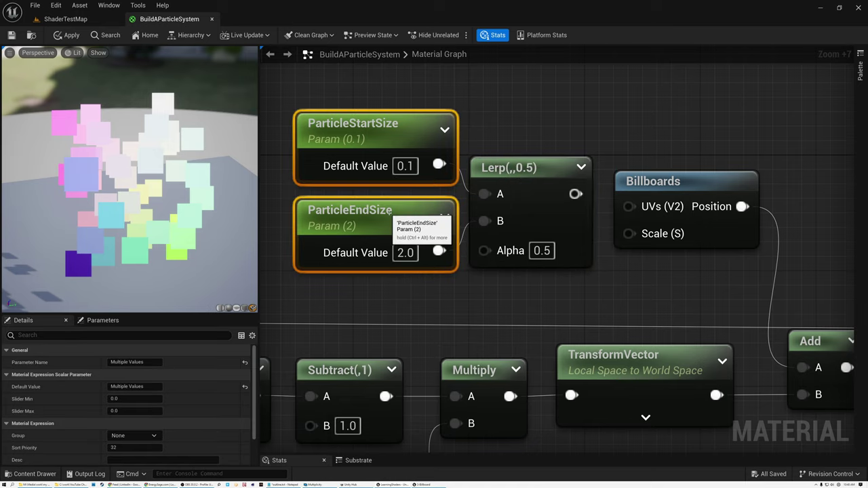
pyautogui.moveTo(386, 212); pyautogui.dragTo(371, 182)
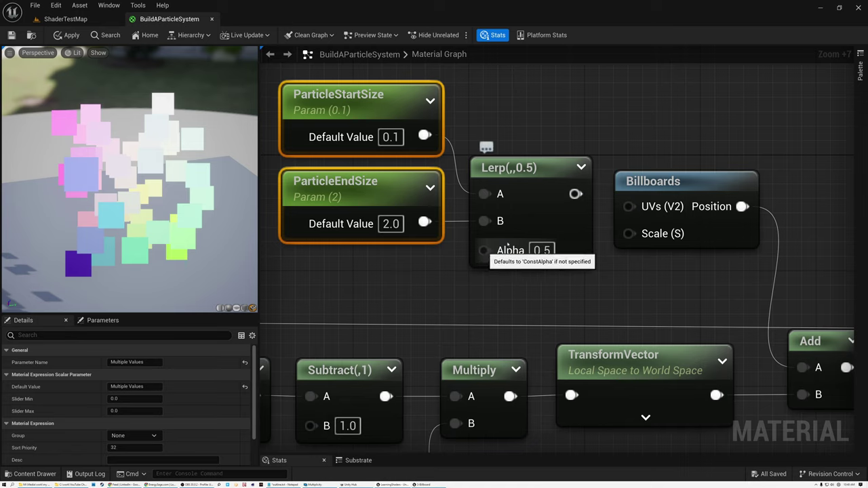
# Connect the Lerp output to the Scale input of Billboards and move the Billboards node slightly higher
pyautogui.scroll(-3, 574, 195)
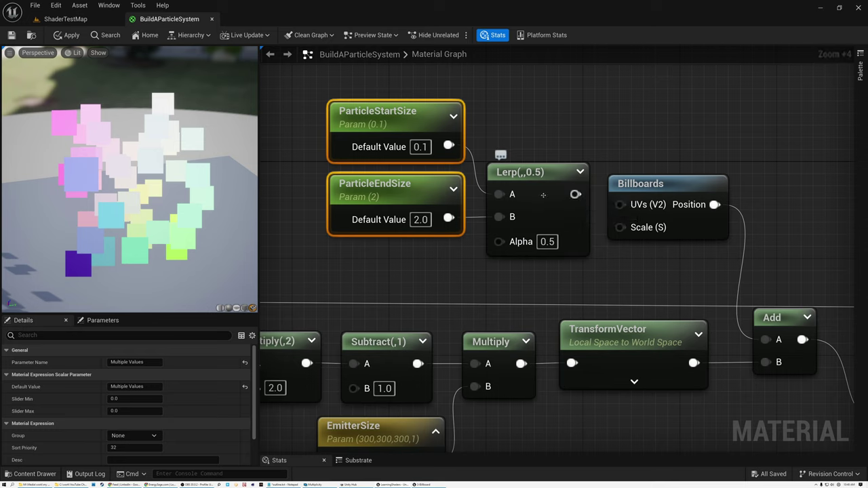
pyautogui.moveTo(575, 195); pyautogui.dragTo(619, 228)
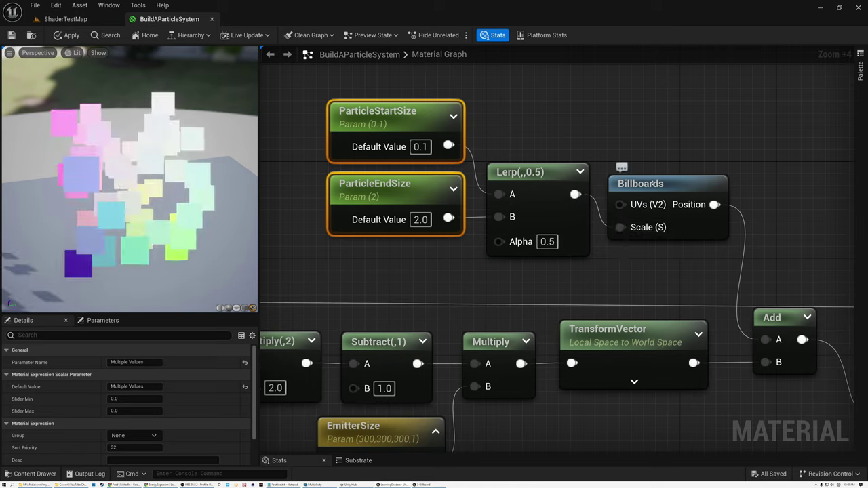
pyautogui.moveTo(657, 184); pyautogui.dragTo(655, 148)
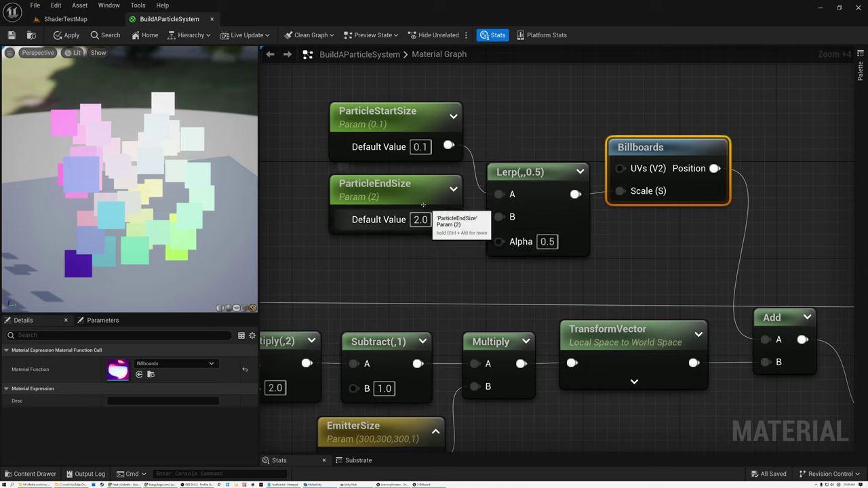
# Set the Lerp's Alpha to 0 to preview the particles at their start size
pyautogui.click(551, 242)
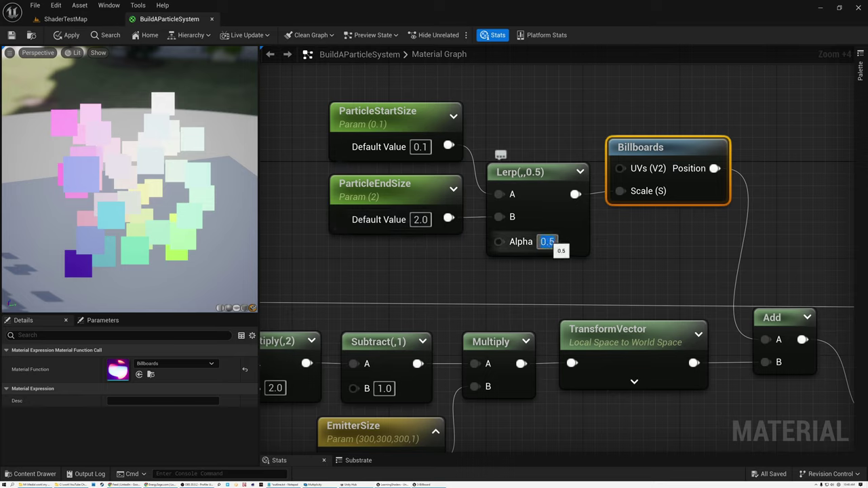
pyautogui.write('0')
pyautogui.press('Return')
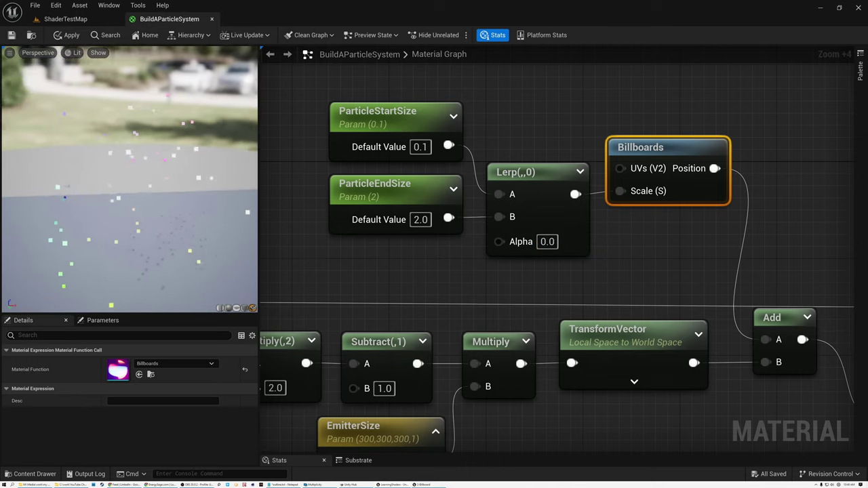
# Set the Lerp's Alpha to 1 to preview the particles at their end size
pyautogui.click(383, 124)
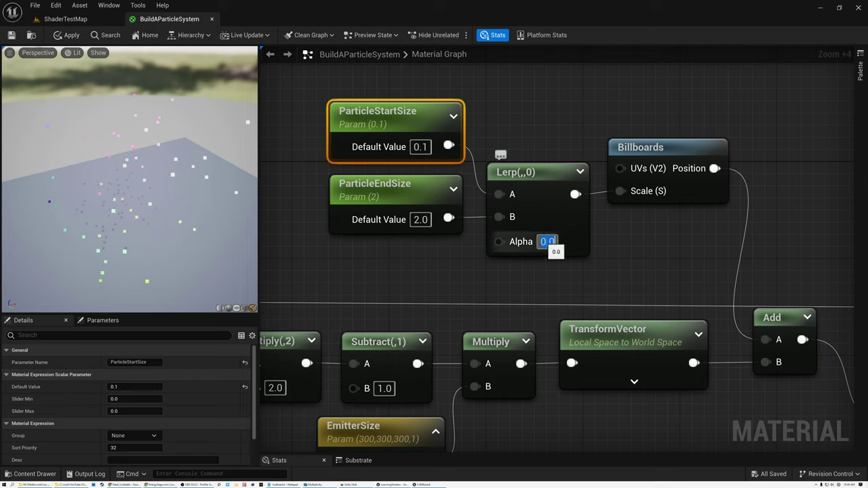
pyautogui.write('1')
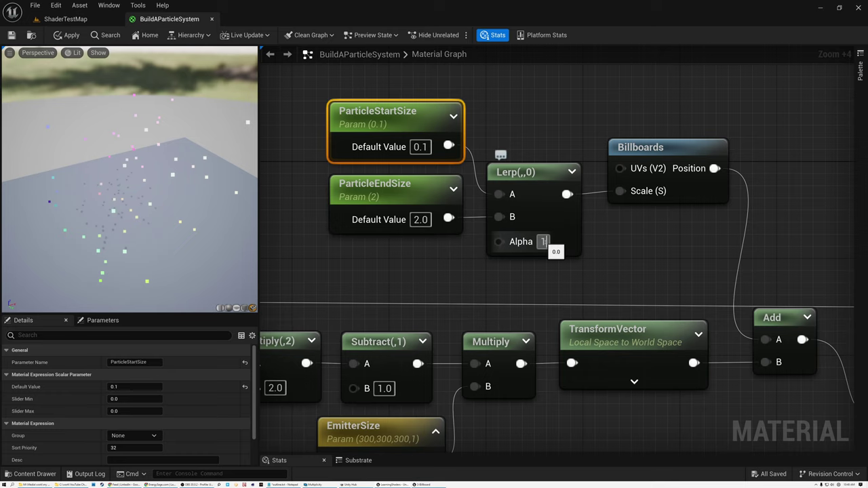
pyautogui.press('Return')
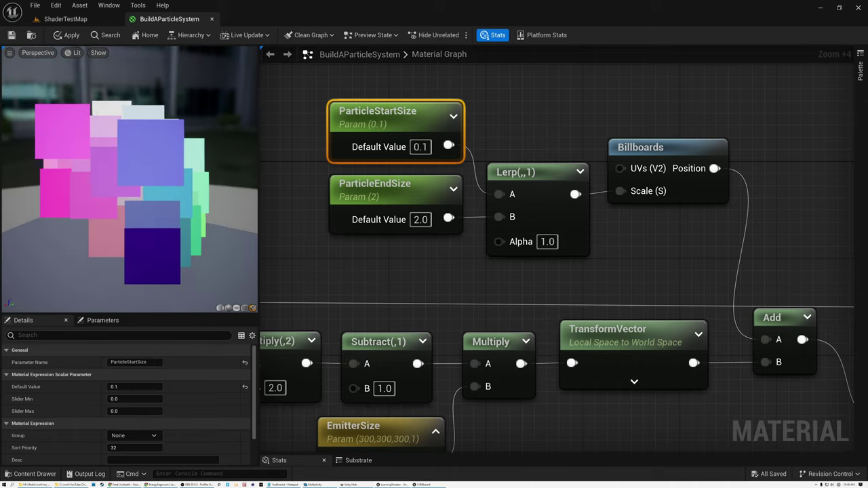
# Review the size parameters and the random-value chain from Vertex Color through Vector Noise to Emissive Color
pyautogui.click(377, 185)
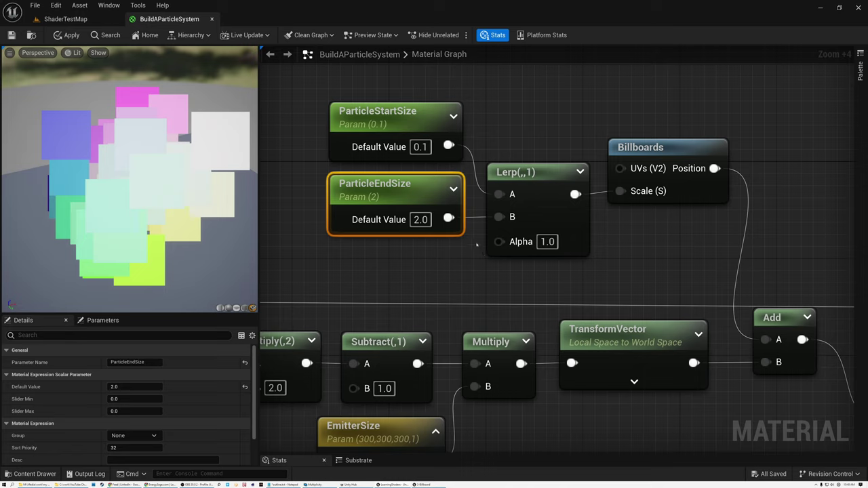
pyautogui.click(382, 132)
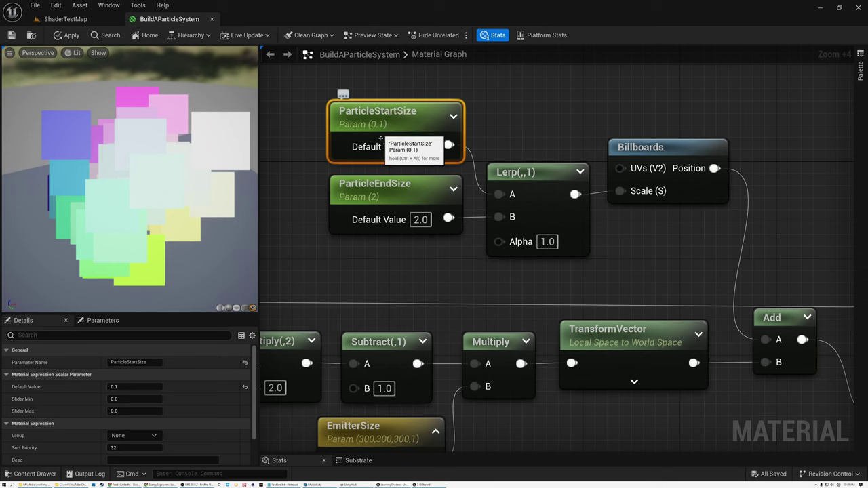
pyautogui.click(380, 192)
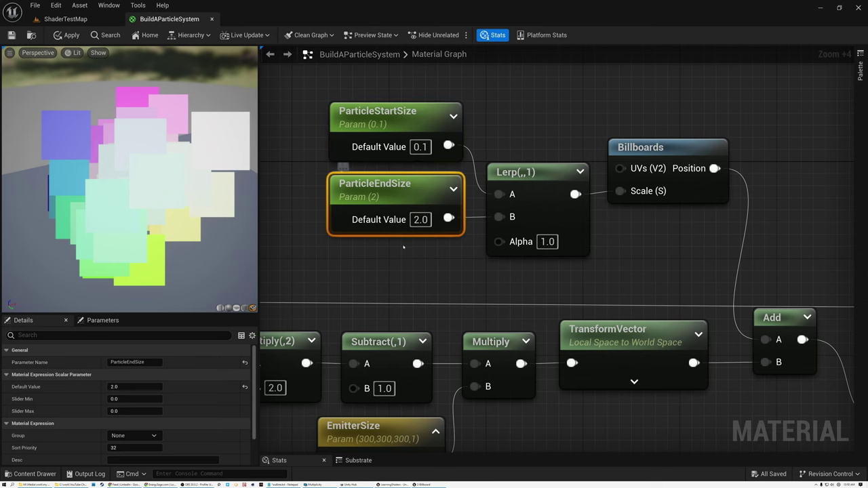
pyautogui.scroll(-5, 502, 223)
pyautogui.moveTo(502, 222); pyautogui.dragTo(608, 221, button='right')
pyautogui.click(306, 211)
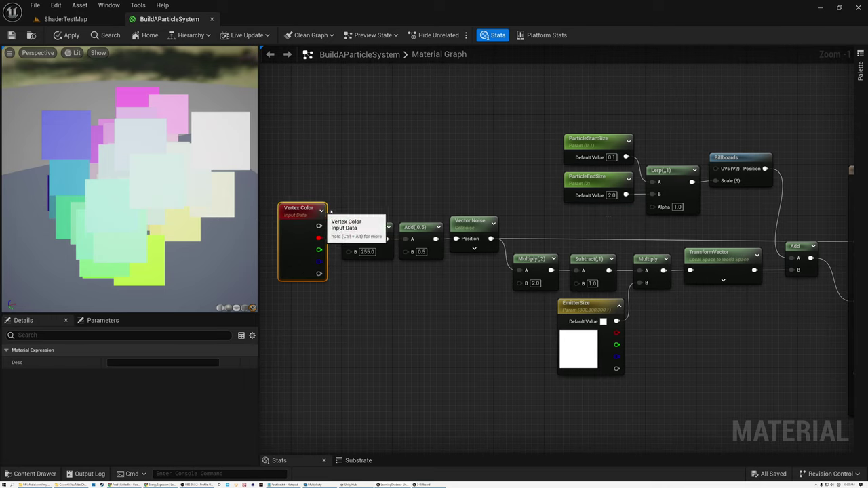
pyautogui.moveTo(291, 170); pyautogui.dragTo(428, 262)
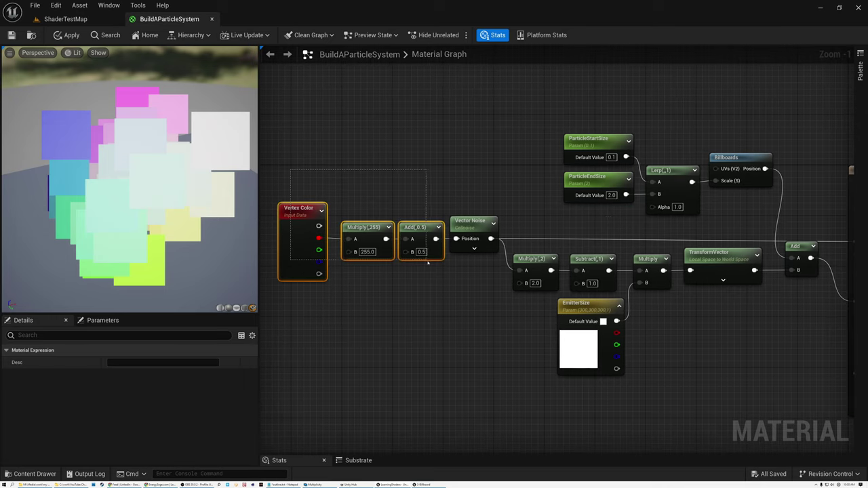
pyautogui.click(465, 226)
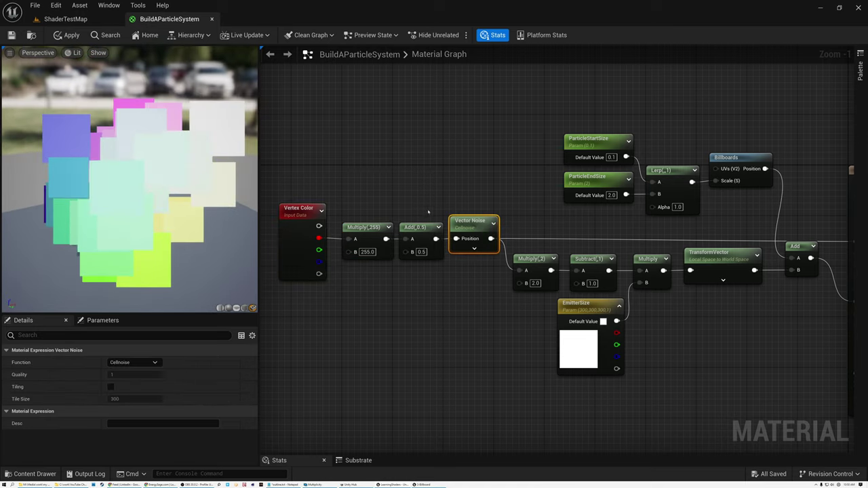
pyautogui.scroll(1, 473, 226)
pyautogui.moveTo(553, 213); pyautogui.dragTo(422, 206, button='right')
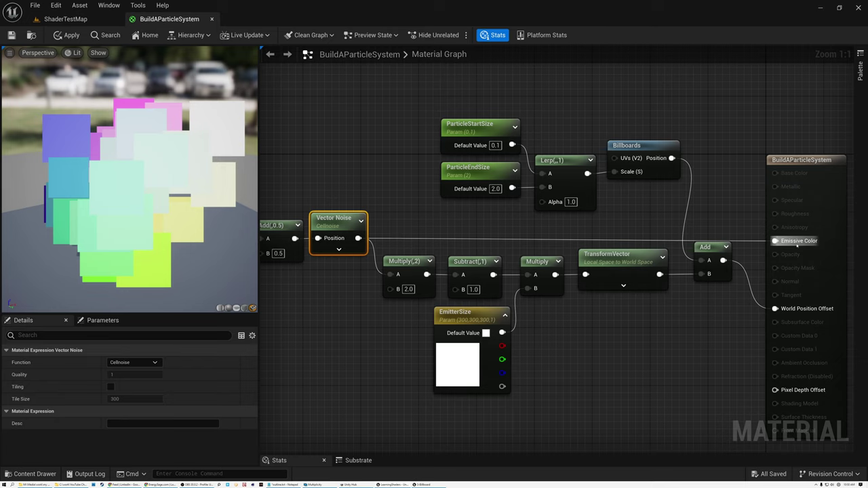
pyautogui.scroll(7, 804, 241)
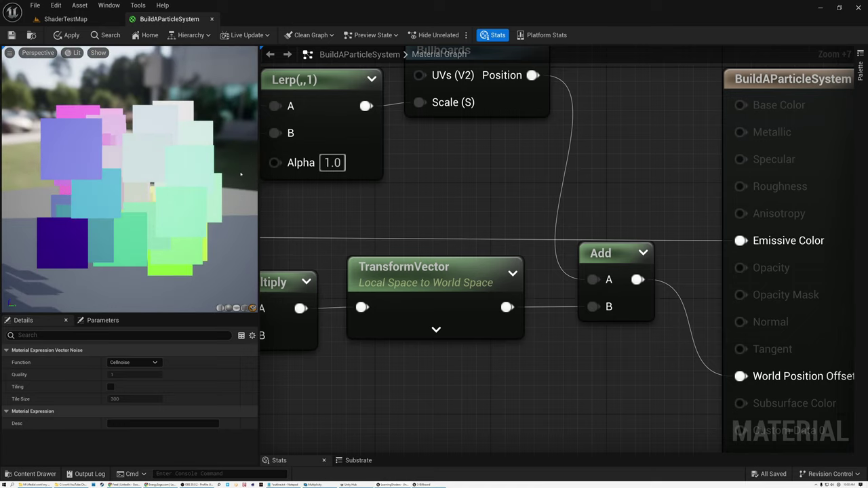
pyautogui.scroll(-4, 405, 189)
pyautogui.moveTo(431, 190); pyautogui.dragTo(743, 185, button='right')
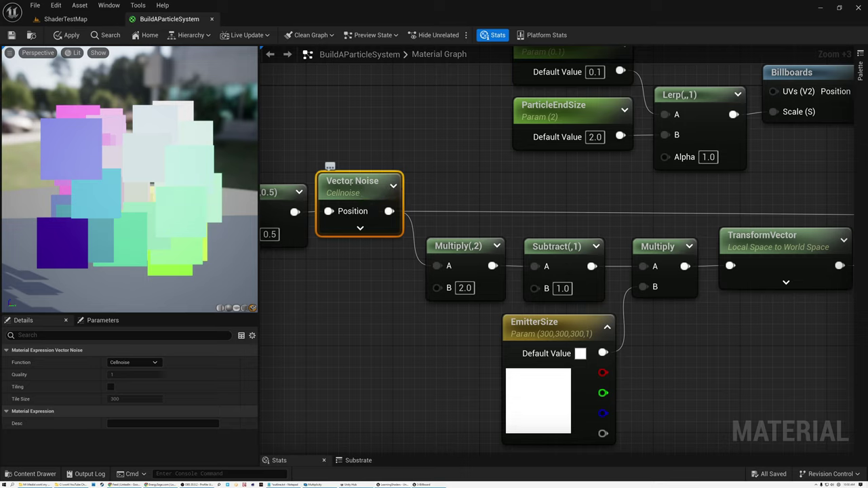
# Review how the noise is remapped, scaled by EmitterSize, transformed to world space and added to Billboards for World Position Offset
pyautogui.moveTo(456, 226); pyautogui.dragTo(562, 266)
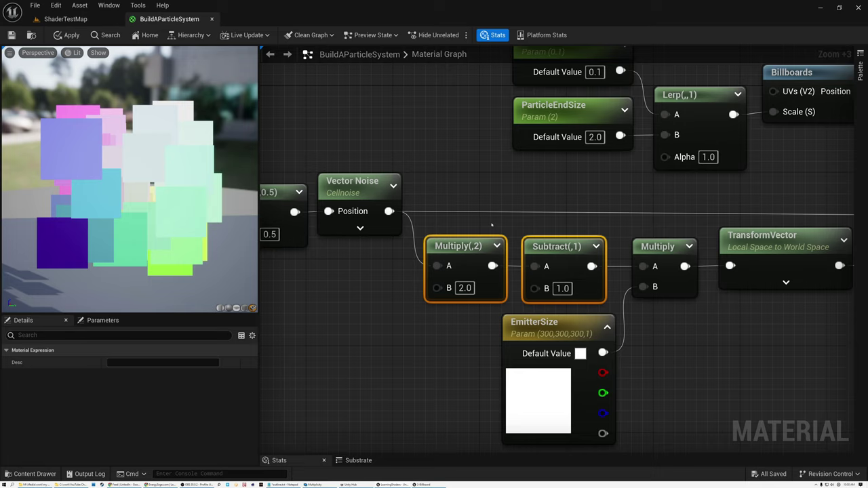
pyautogui.click(555, 234)
pyautogui.click(555, 243)
pyautogui.moveTo(555, 232); pyautogui.dragTo(390, 142, button='right')
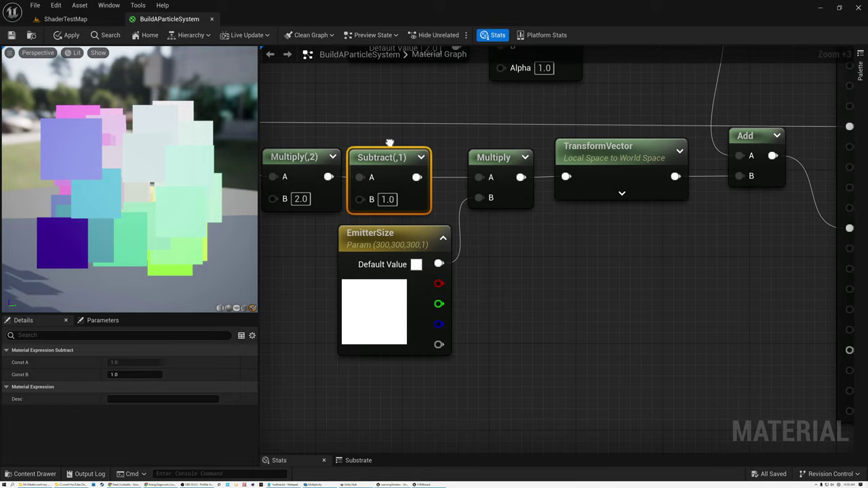
pyautogui.click(372, 232)
pyautogui.click(484, 161)
pyautogui.moveTo(508, 89); pyautogui.dragTo(361, 169, button='right')
pyautogui.click(419, 237)
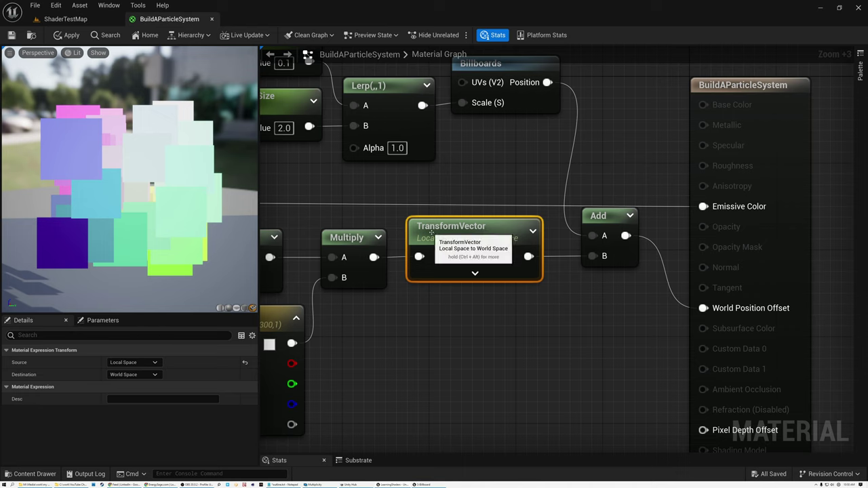
pyautogui.moveTo(440, 238); pyautogui.dragTo(407, 357, button='right')
pyautogui.click(575, 346)
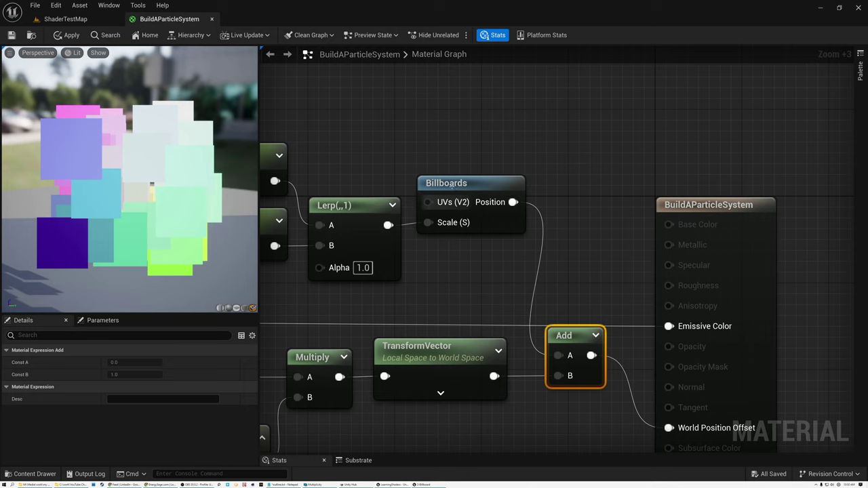
pyautogui.click(459, 184)
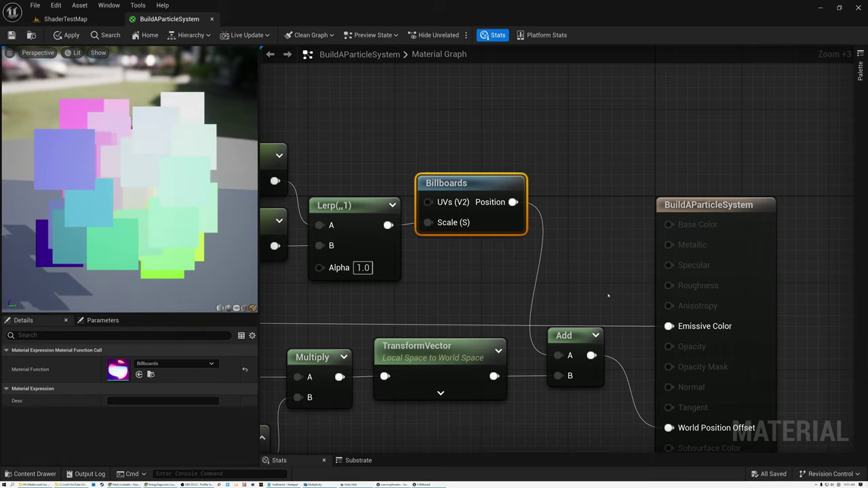
pyautogui.moveTo(608, 295); pyautogui.dragTo(547, 124, button='right')
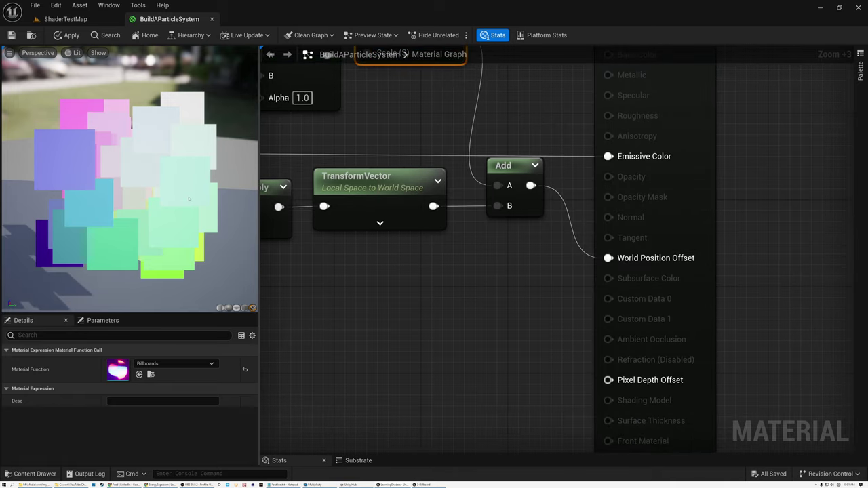
# Review the whole particle graph, inspect the EmitterSize and ParticleStartSize parameter settings, and examine the previewed particles from several angles
pyautogui.scroll(-2, 446, 171)
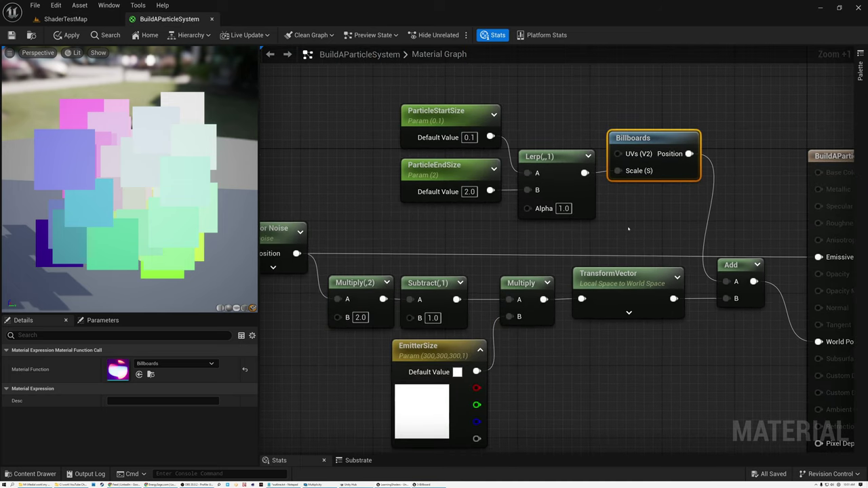
pyautogui.scroll(-2, 629, 230)
pyautogui.moveTo(629, 230); pyautogui.dragTo(692, 241, button='right')
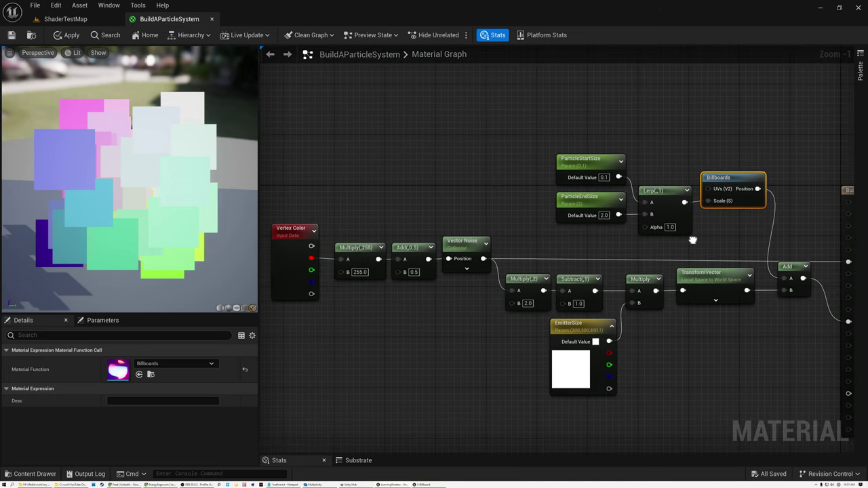
pyautogui.click(579, 327)
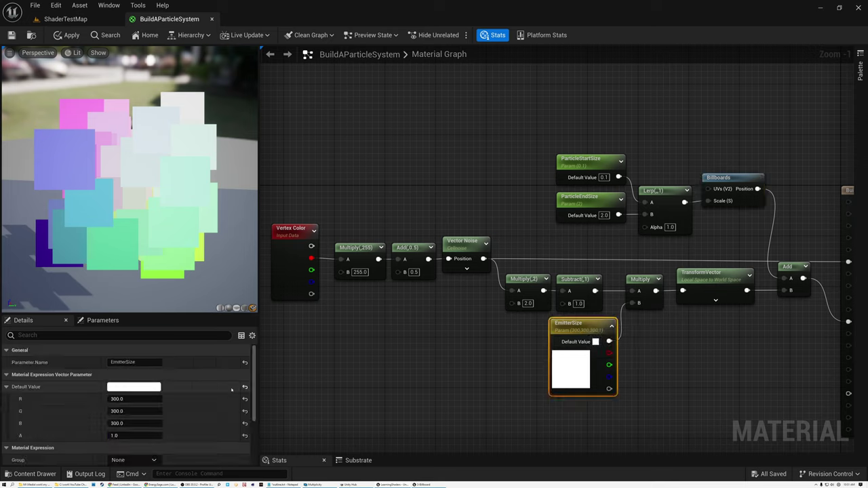
pyautogui.moveTo(136, 238); pyautogui.dragTo(140, 160)
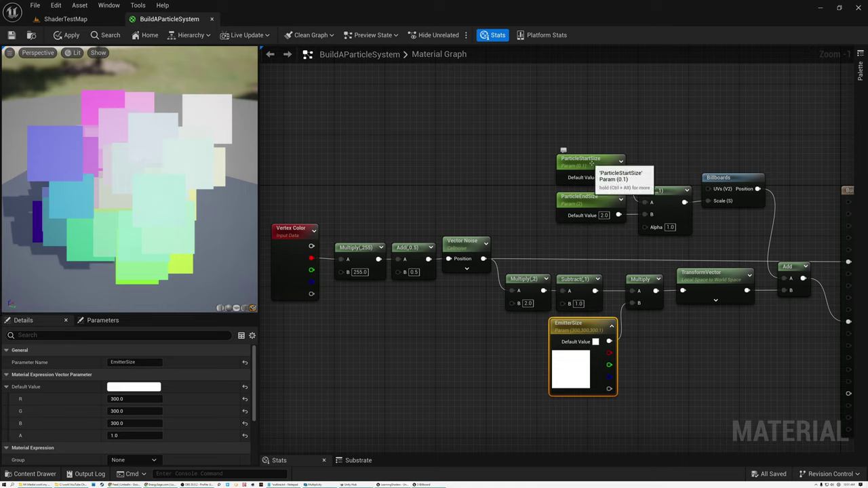
pyautogui.click(568, 165)
pyautogui.scroll(1, 593, 193)
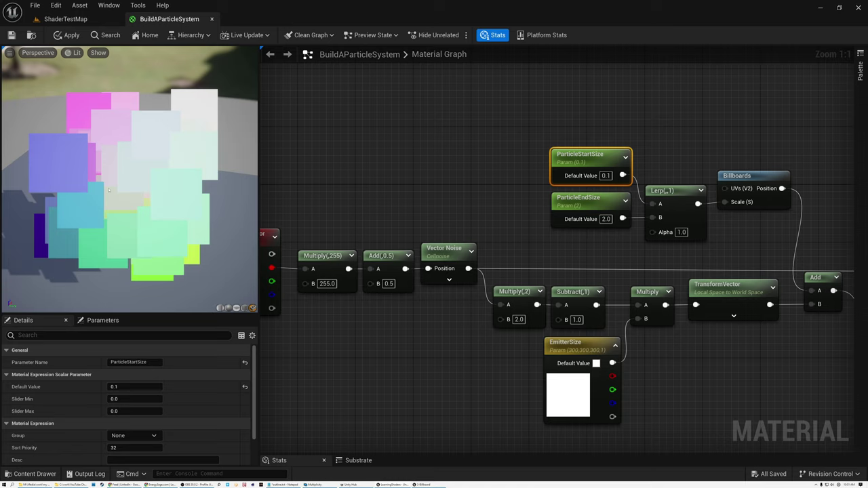
pyautogui.moveTo(121, 193)
pyautogui.mouseDown()
pyautogui.moveTo(146, 207)
pyautogui.moveTo(159, 190)
pyautogui.moveTo(180, 204)
pyautogui.moveTo(123, 187)
pyautogui.mouseUp()
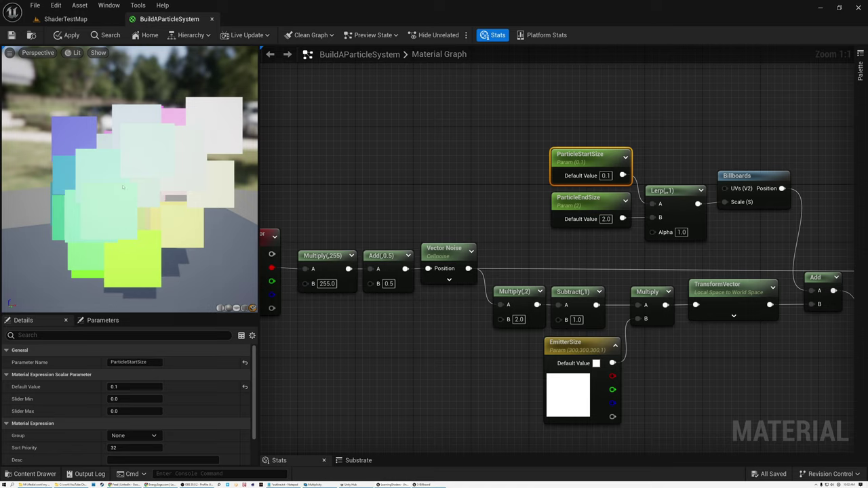